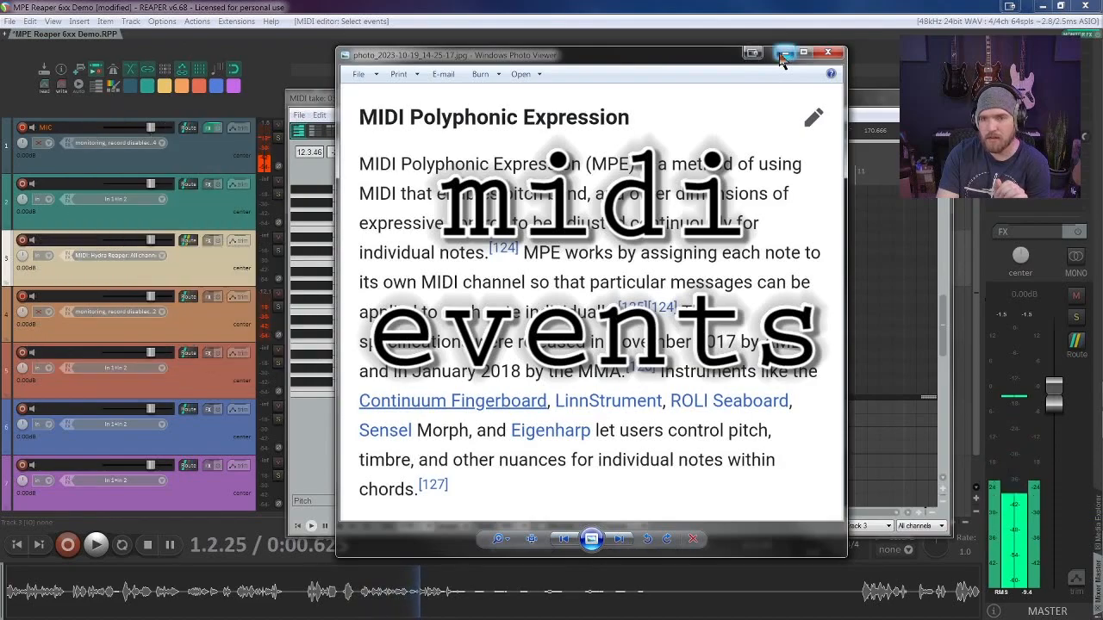
Step: Put away the MPE definition image, play back the recorded MIDI take while checking its channel list, and stop playback
click(782, 53)
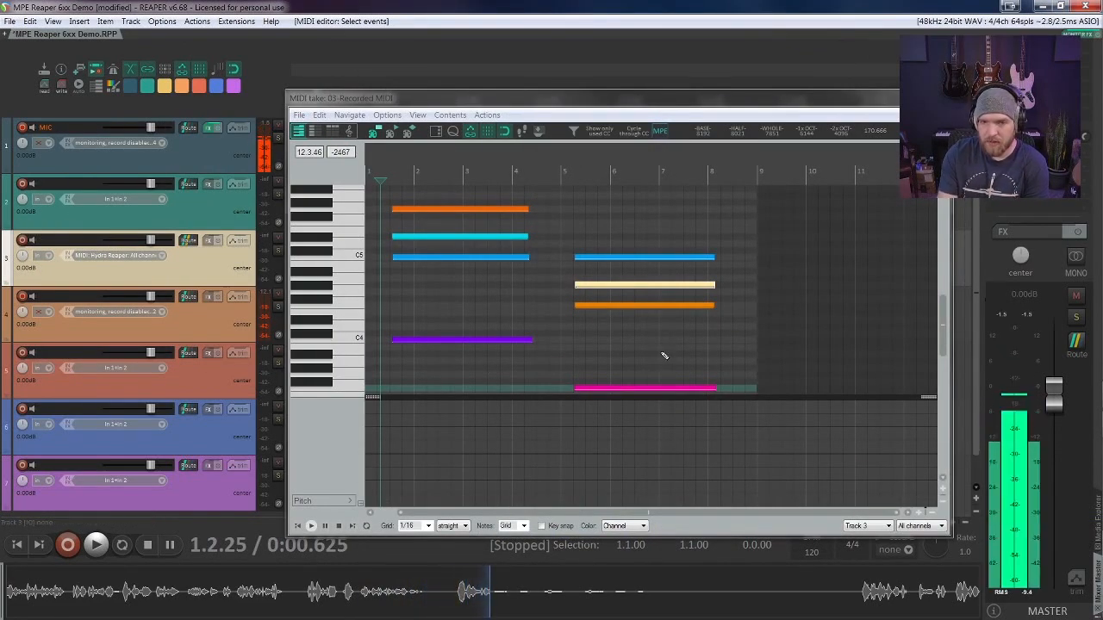
click(479, 340)
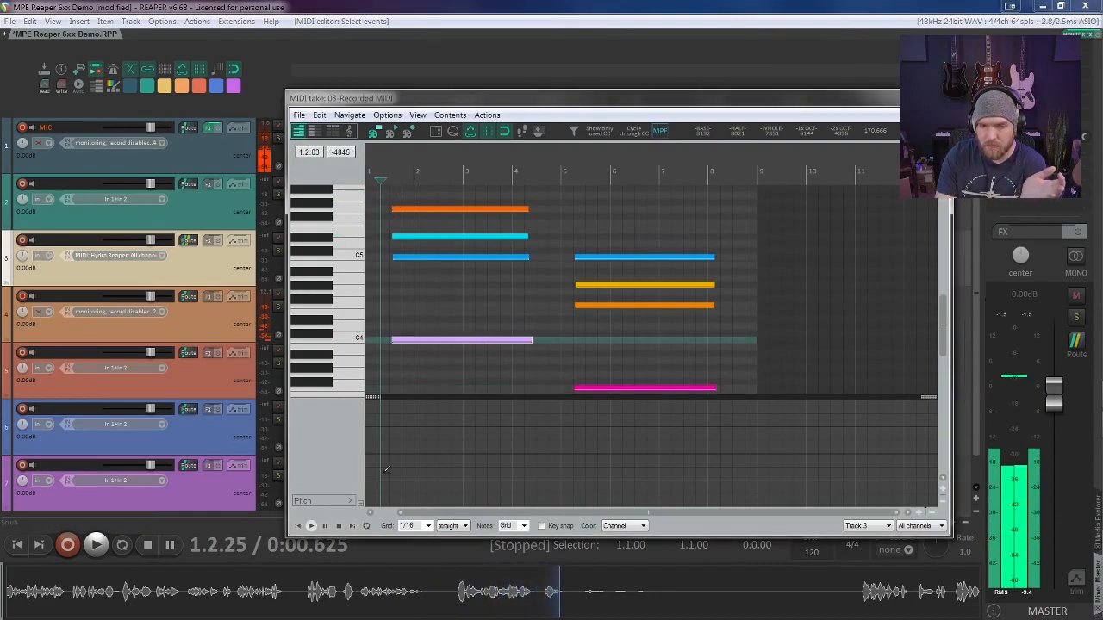
click(311, 527)
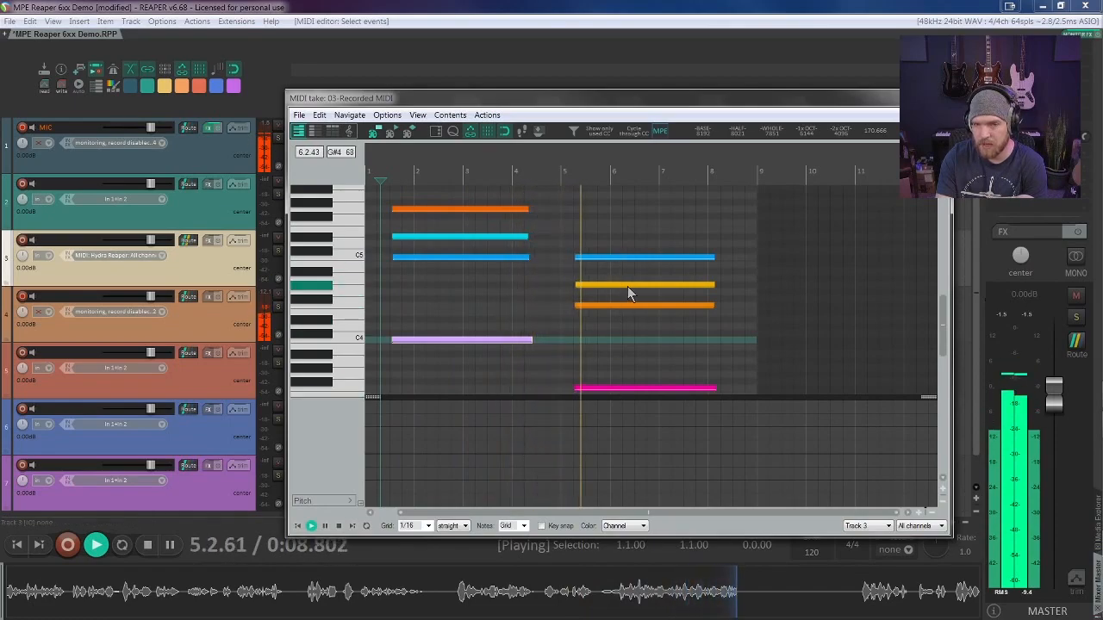
click(939, 527)
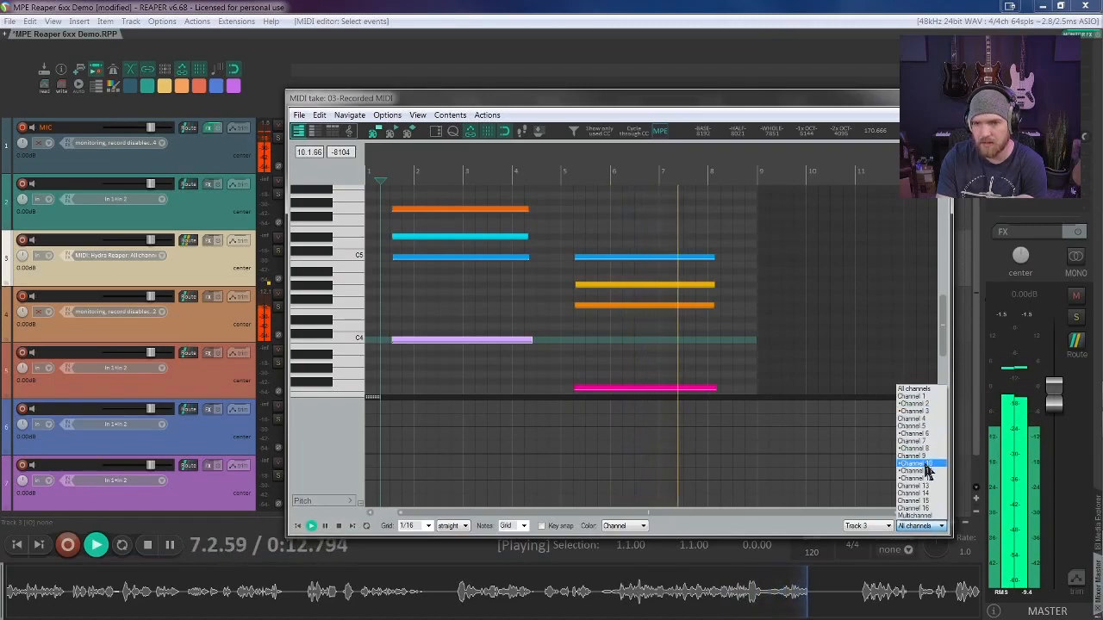
click(338, 526)
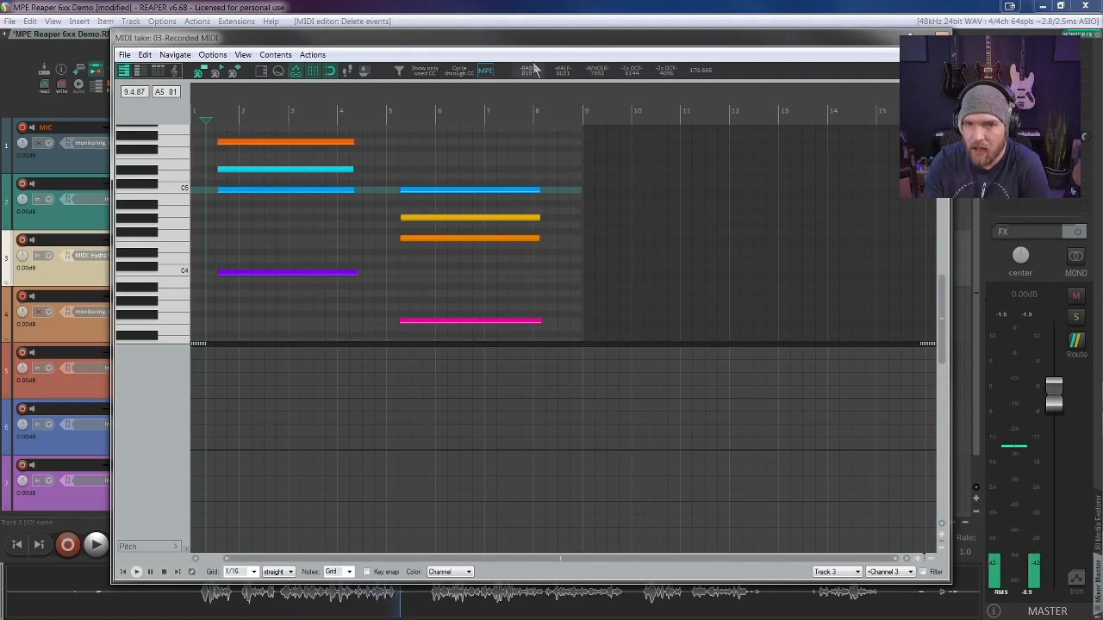
Step: Turn on the MPE channel filter and note info, then check the channels of the first chord's notes one by one
click(488, 77)
drag(560, 231, 902, 105)
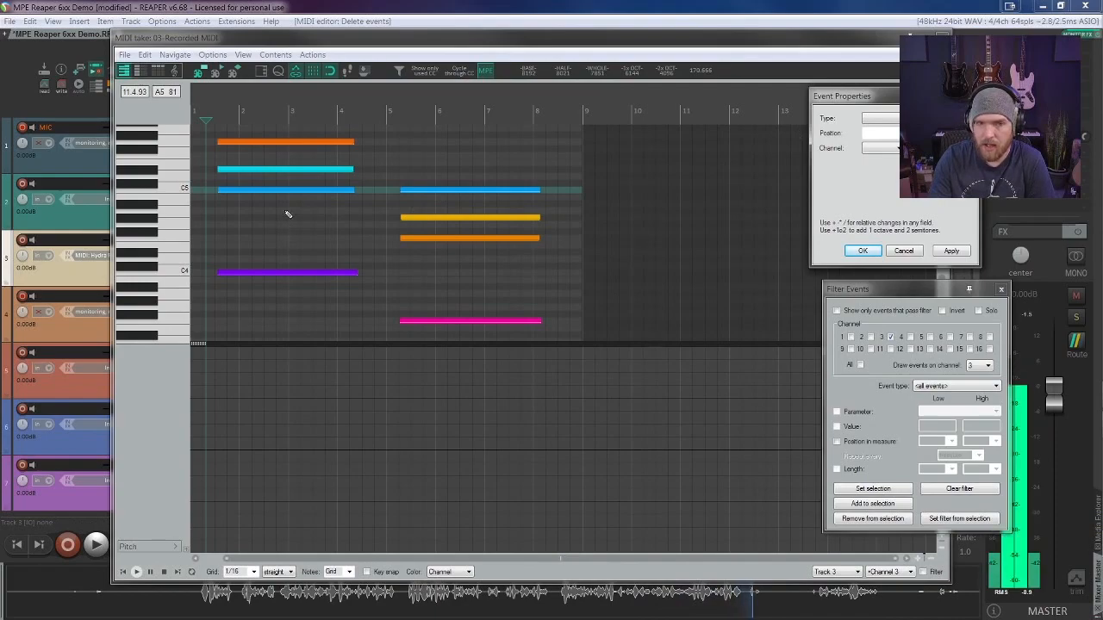
click(294, 190)
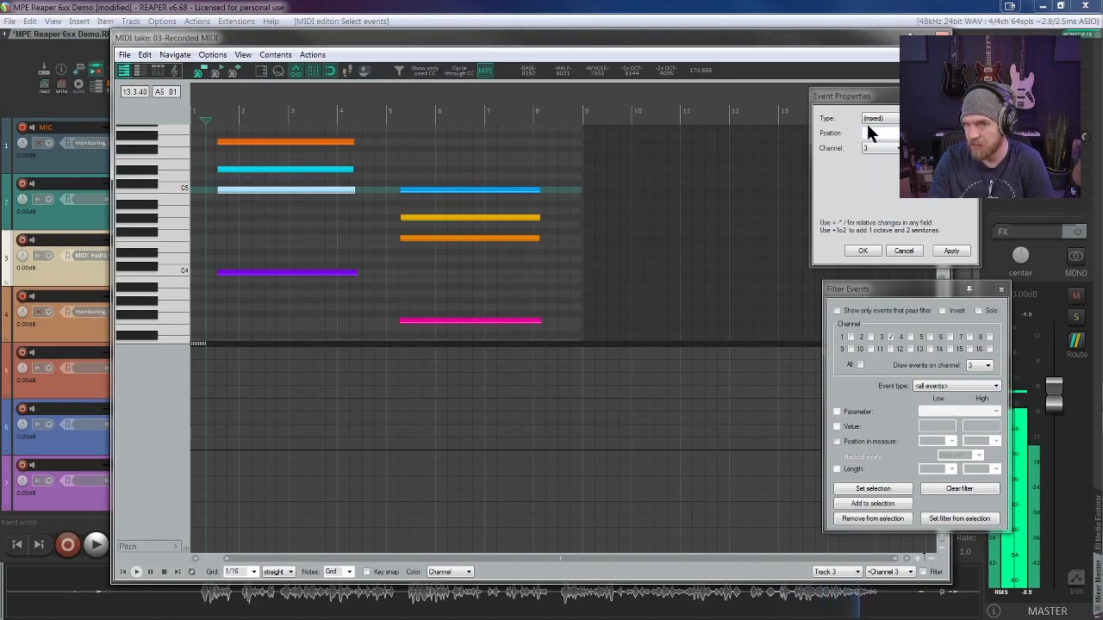
click(335, 169)
click(318, 143)
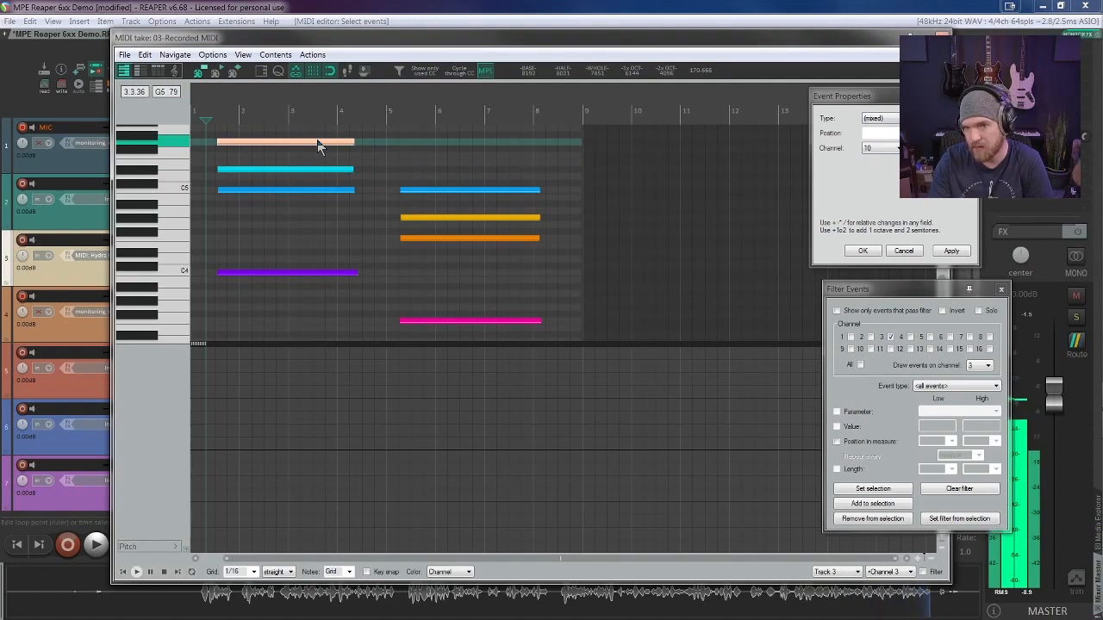
click(312, 272)
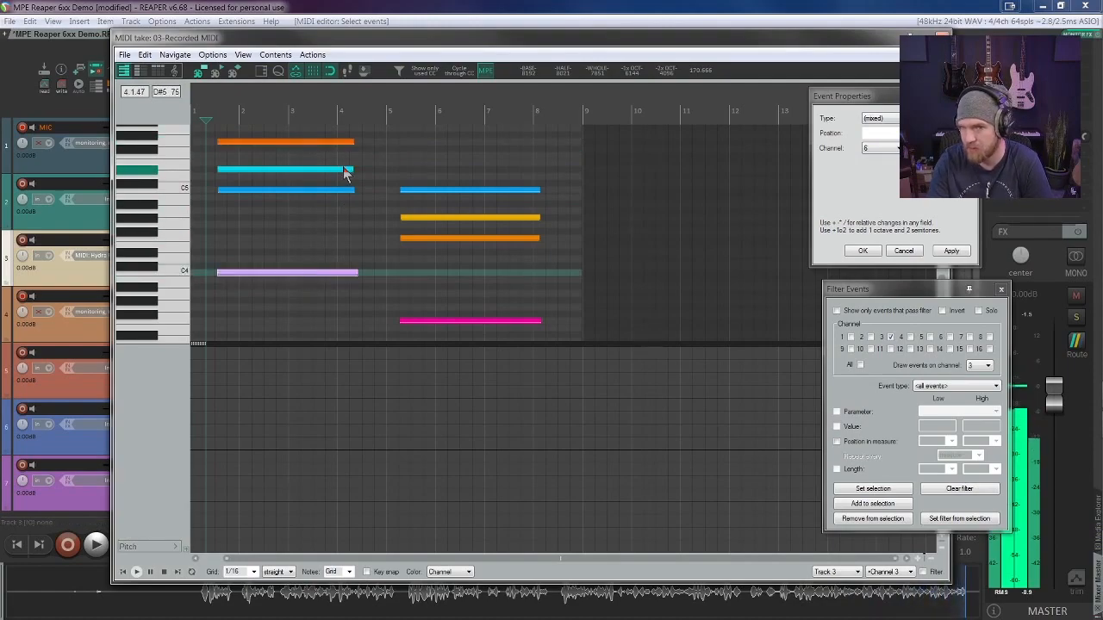
Step: Isolate the events on channel 3 using the first chord's C5 note, and place the edit cursor just before that note
click(325, 190)
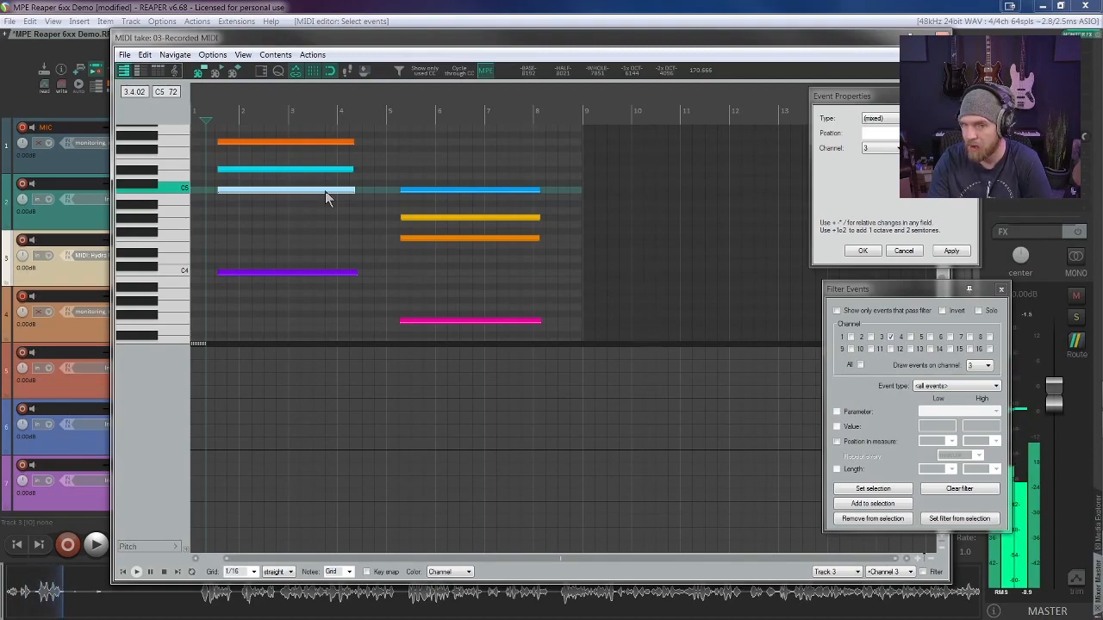
click(839, 312)
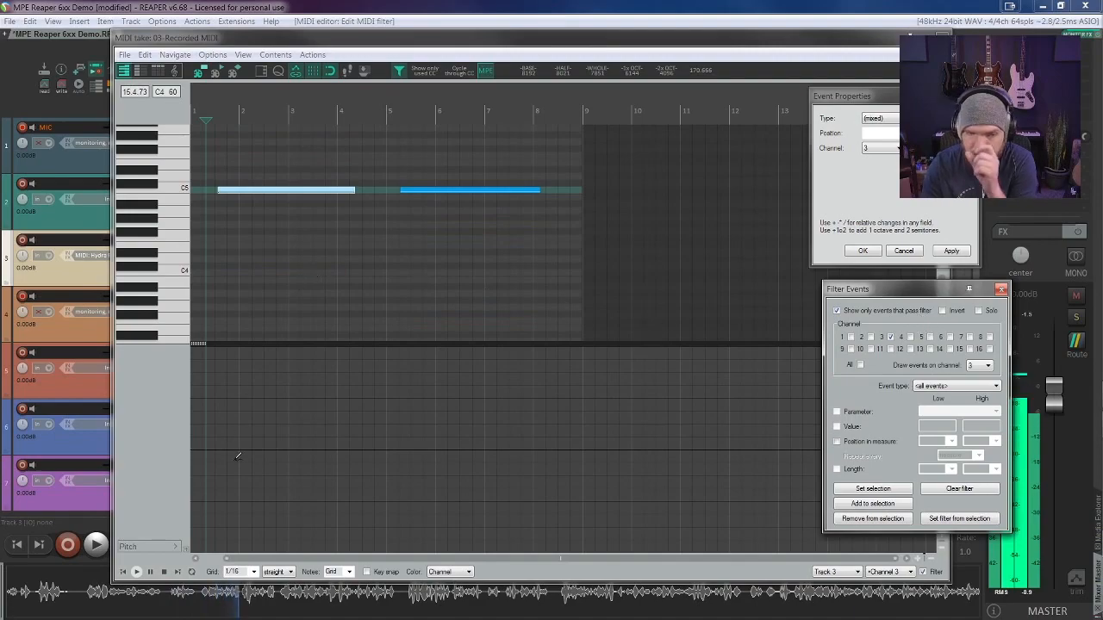
click(199, 110)
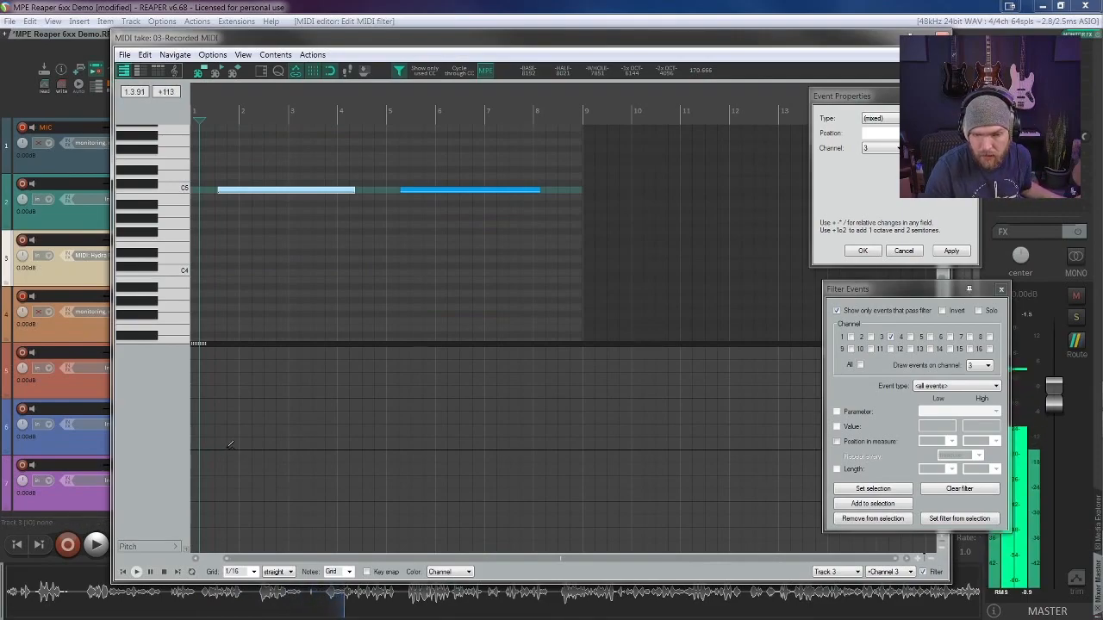
Step: Add a pitch event at the start of the first C5 note and set its value to 8192
click(220, 449)
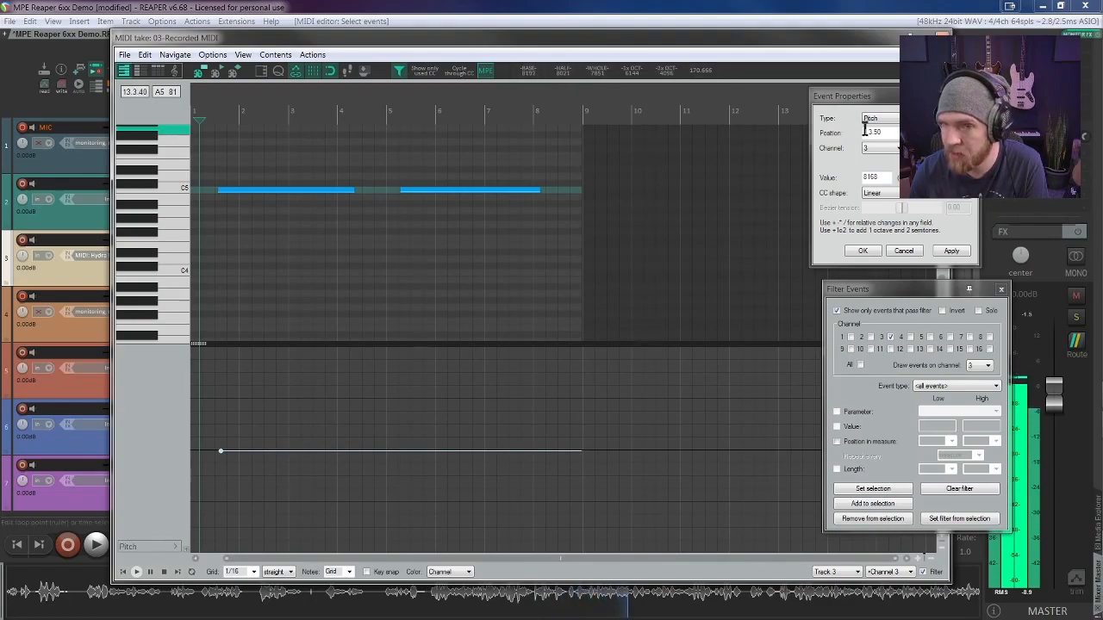
drag(887, 177, 682, 218)
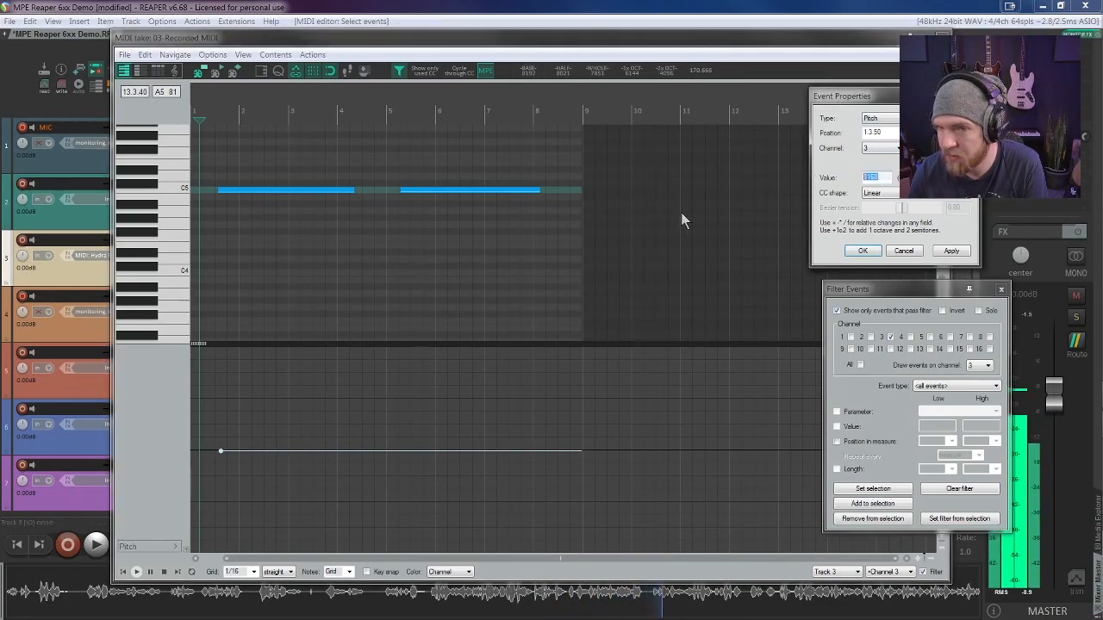
text(8192)
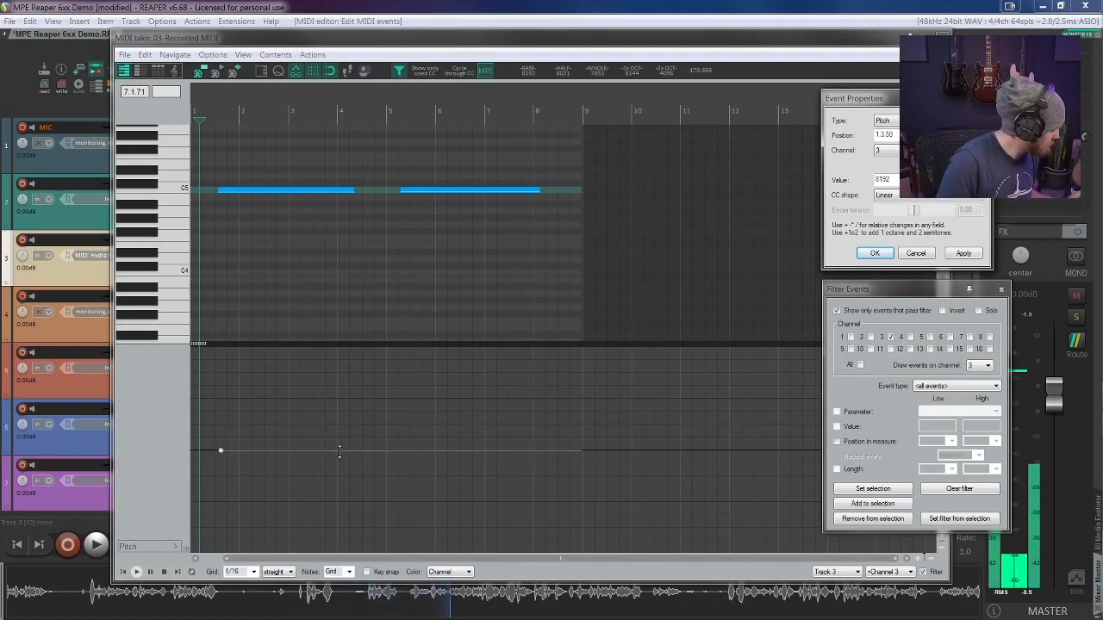
Step: Add a second pitch event on channel 3 and place it at position 2.4.75 with the centre value 8192
click(386, 450)
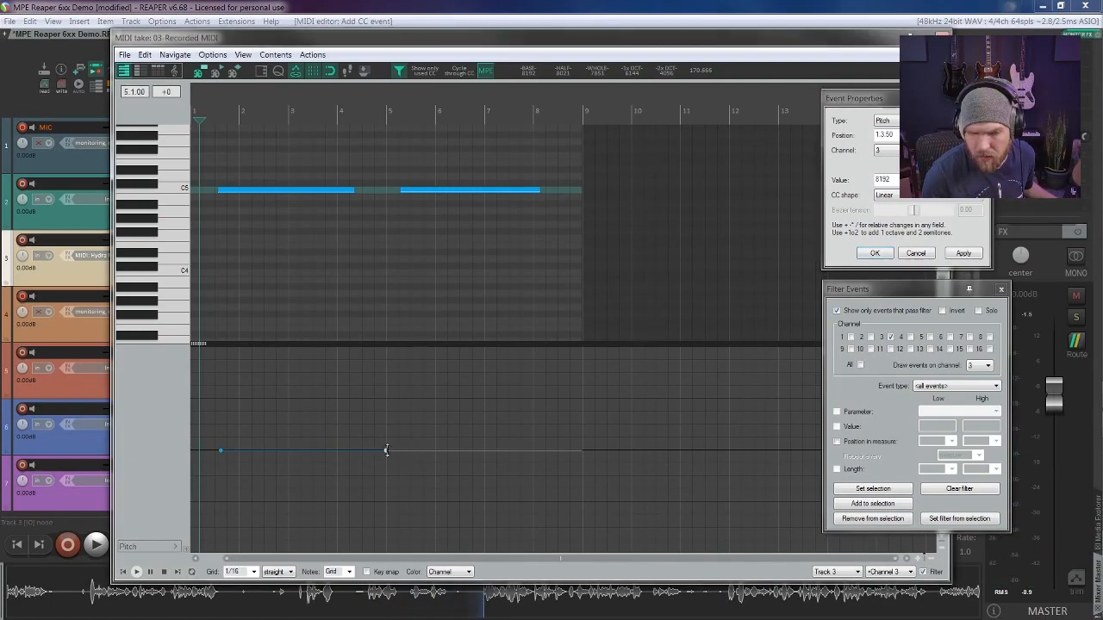
drag(418, 472, 287, 450)
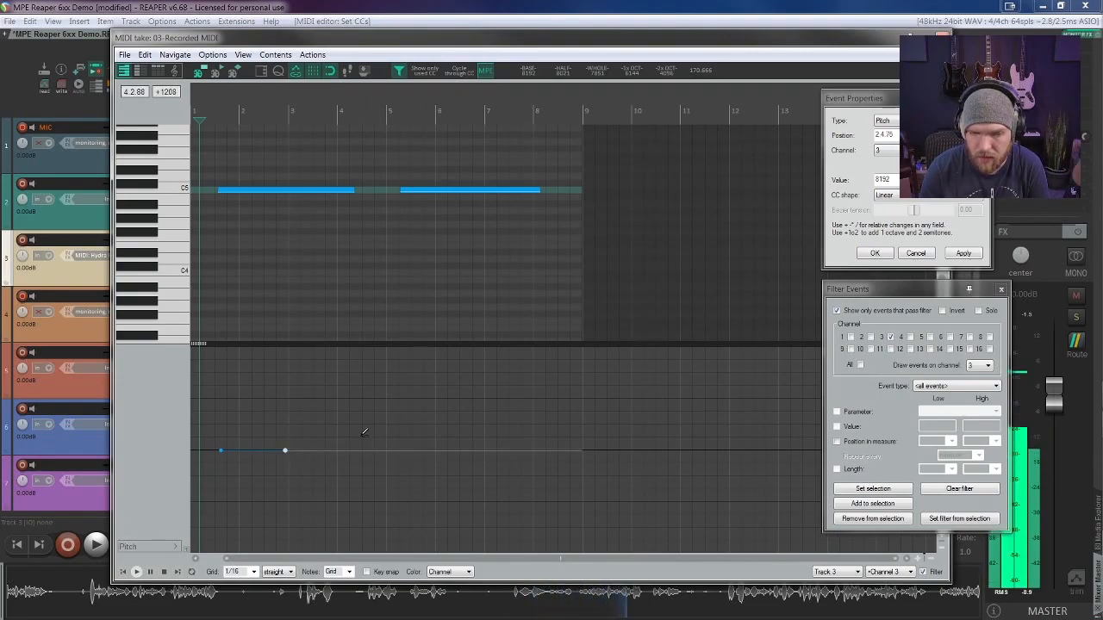
drag(278, 440, 299, 478)
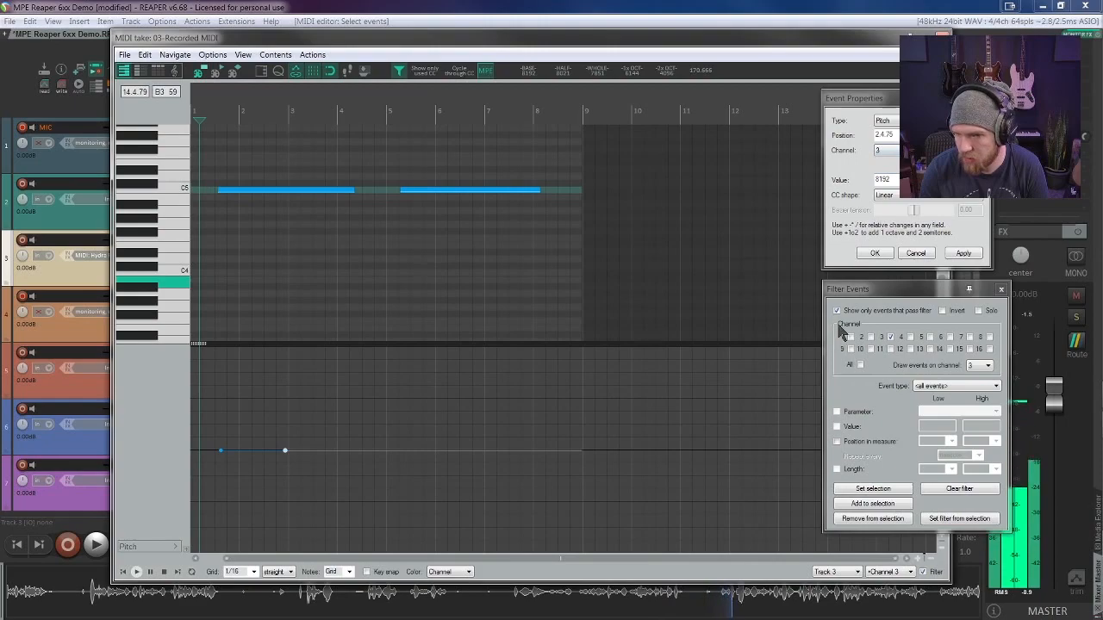
Step: Show the notes of all channels and audition keys around C5 to compare the first chord's C5 note with its target pitch
click(837, 311)
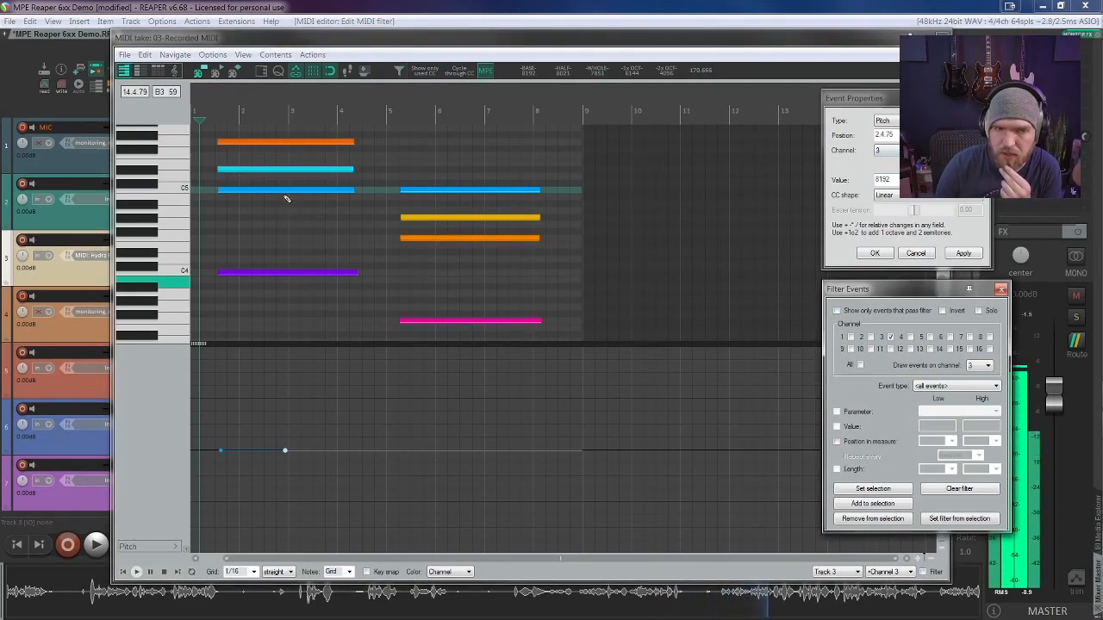
scroll(291, 191, up, 2)
click(263, 246)
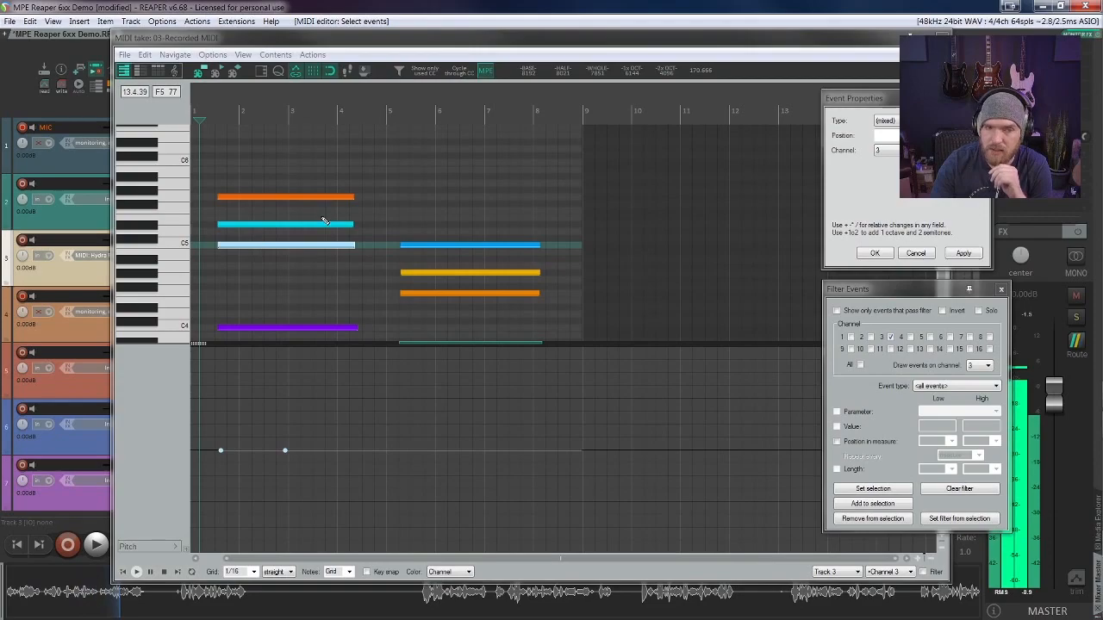
click(246, 238)
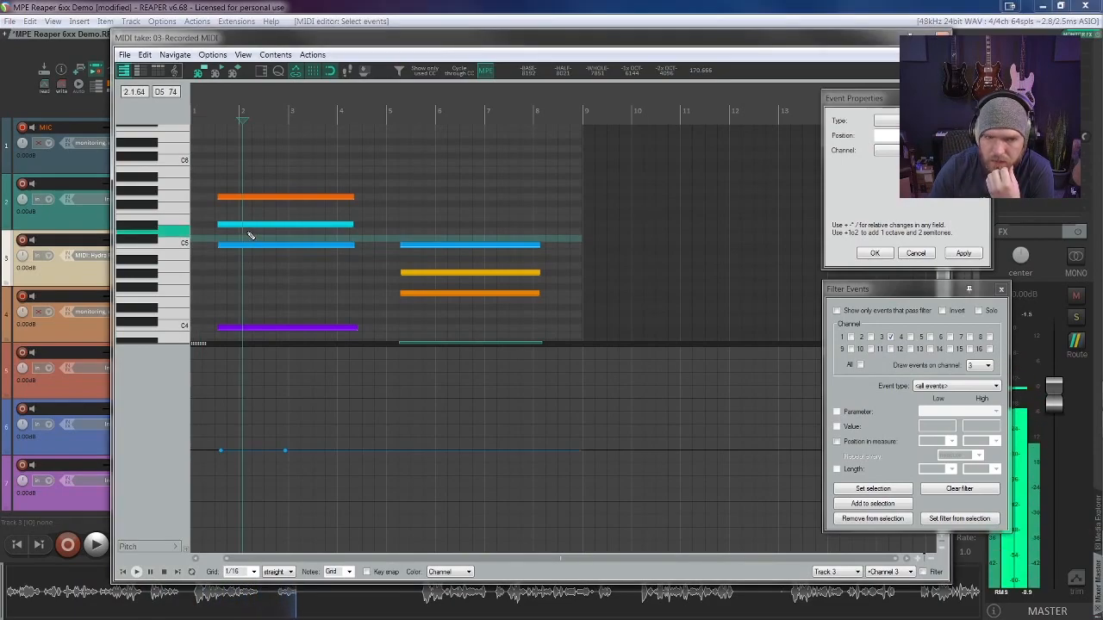
click(179, 234)
click(172, 242)
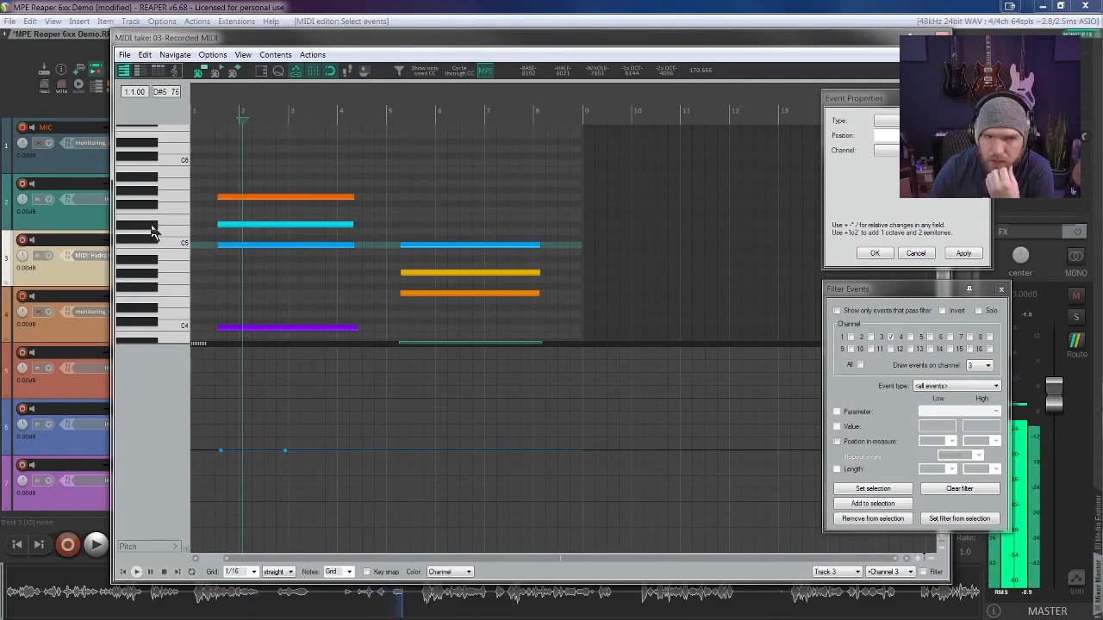
click(320, 245)
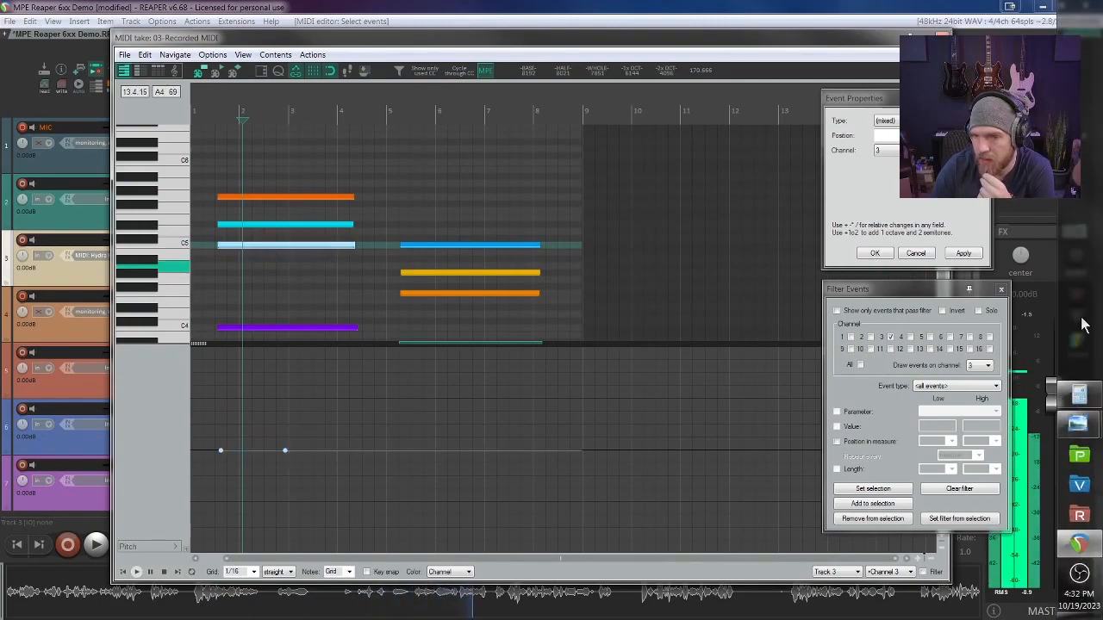
Step: Switch to Calculator and multiply 170.666 by 15 to get the pitch offset
click(1082, 395)
drag(241, 210, 587, 222)
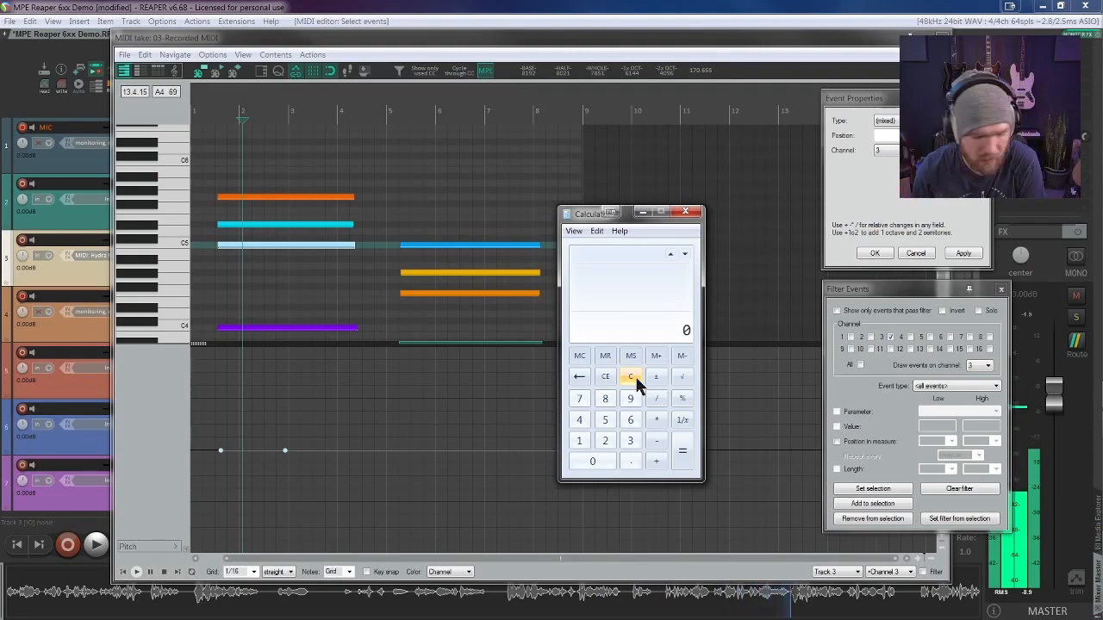
text(170)
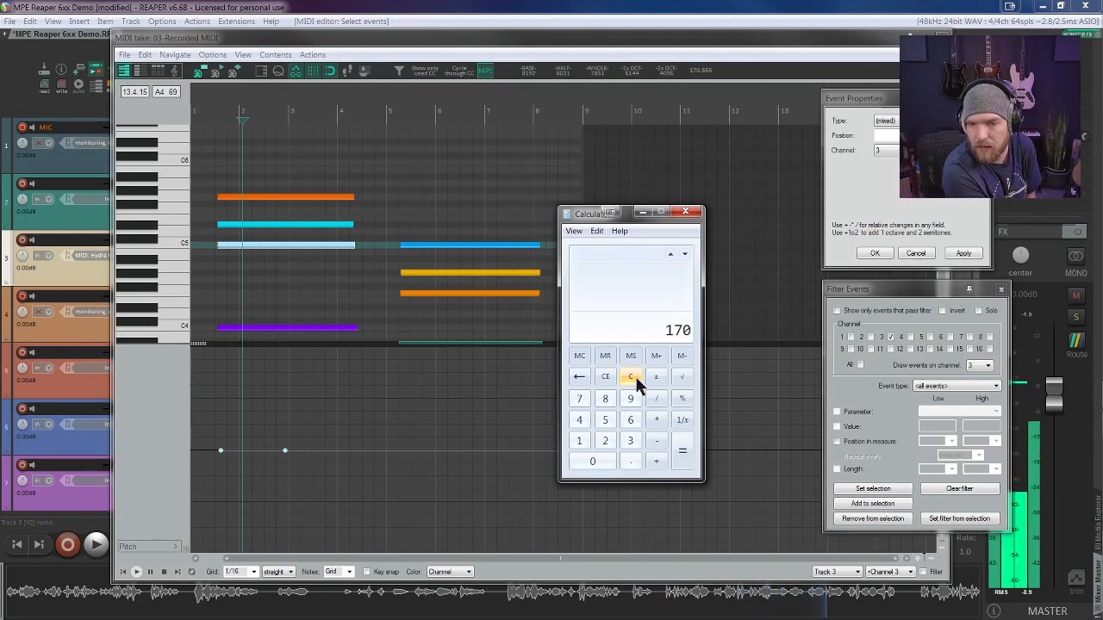
text(.666)
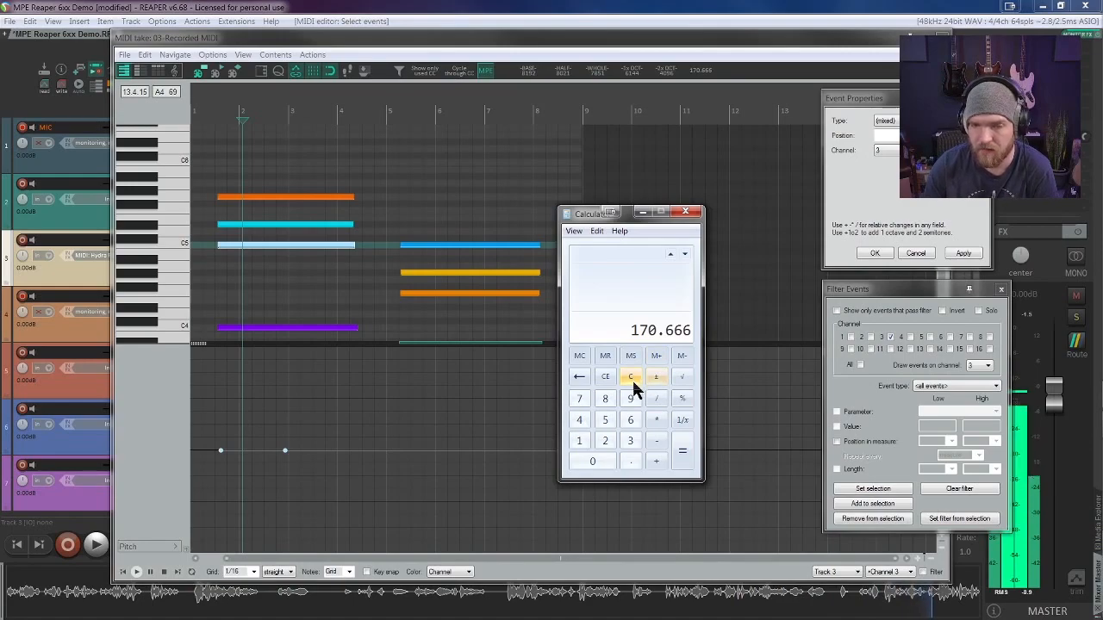
click(657, 421)
click(583, 442)
click(604, 422)
click(680, 451)
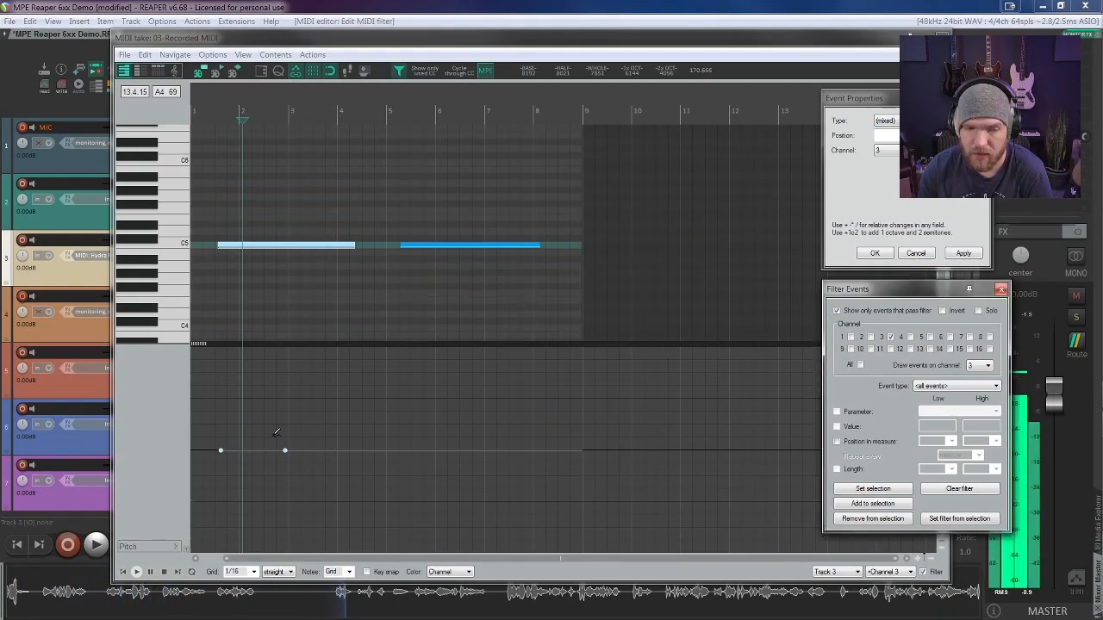
Step: Raise the value of the second pitch event at 2.4.75 by the relative amount +2559.99
click(285, 451)
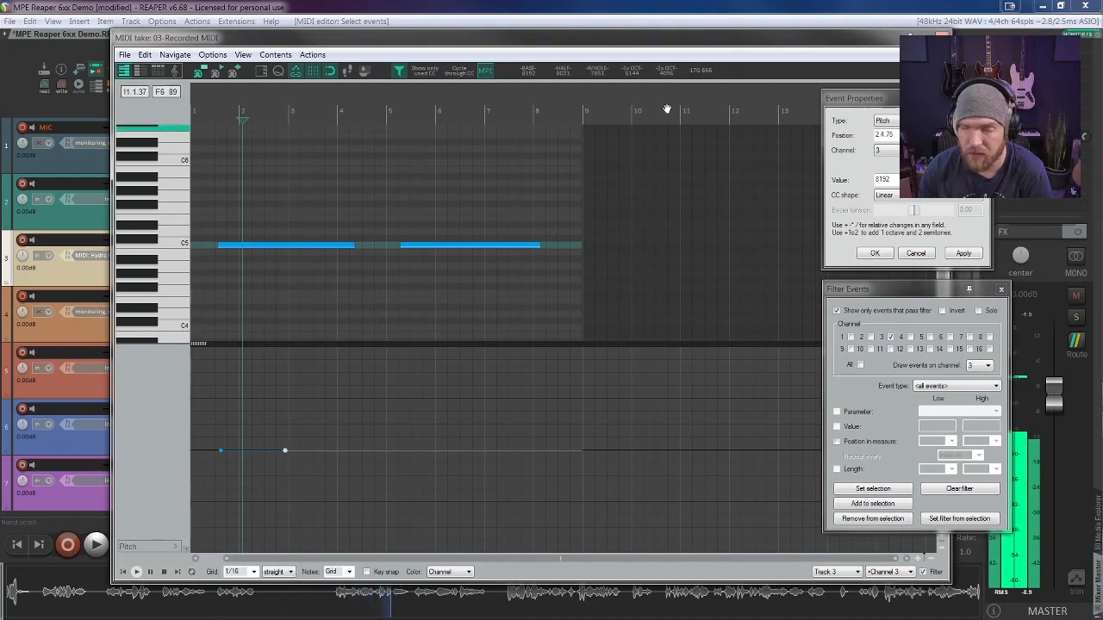
double_click(896, 149)
double_click(896, 179)
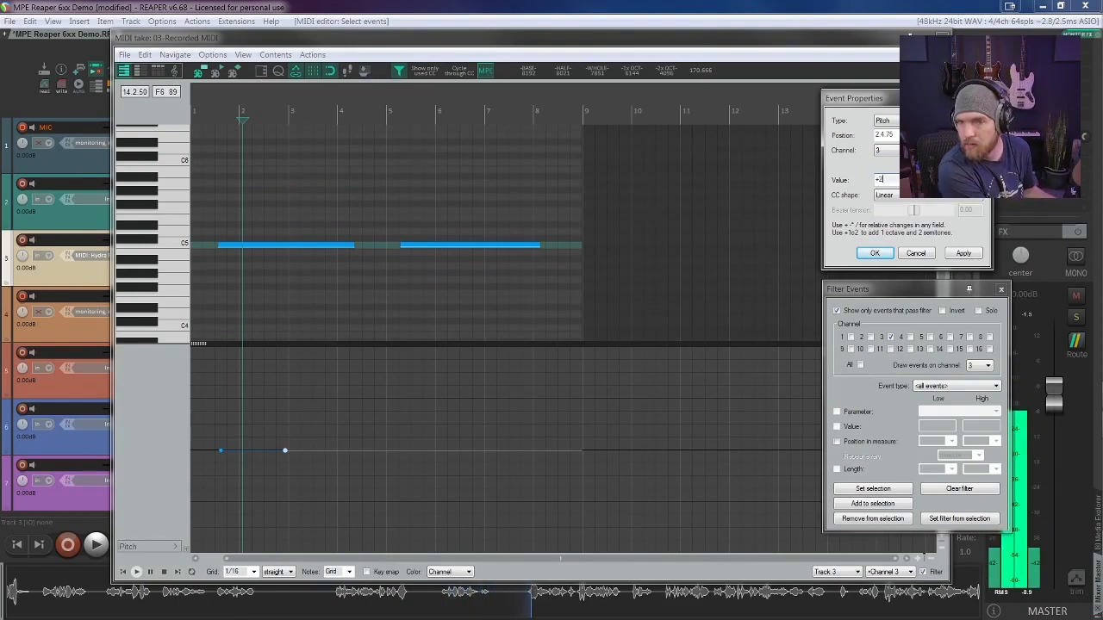
text(2560)
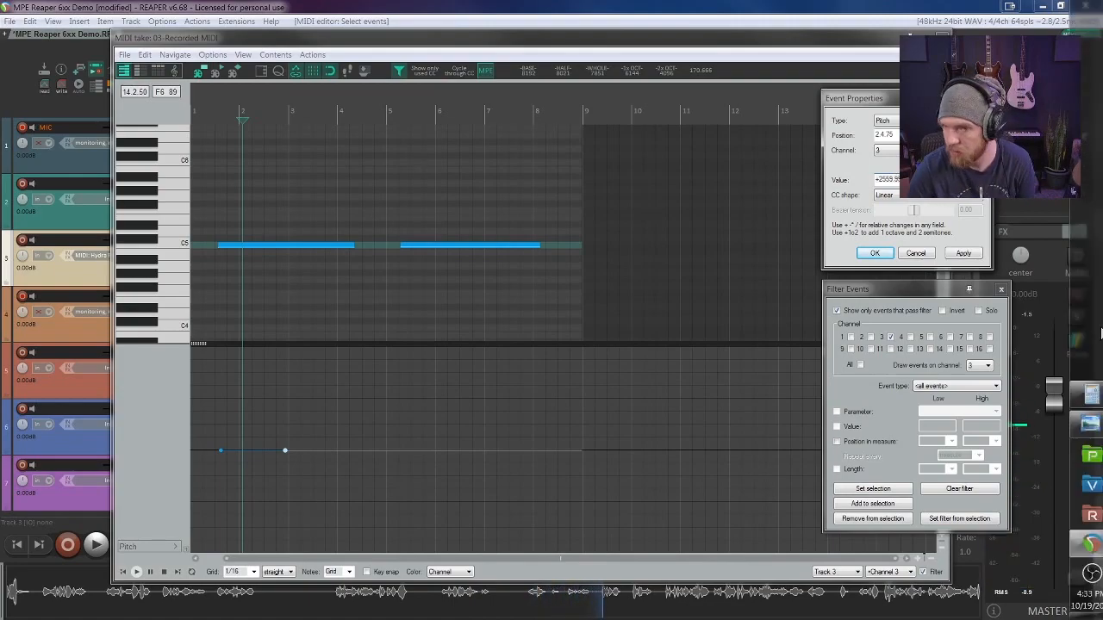
click(1084, 393)
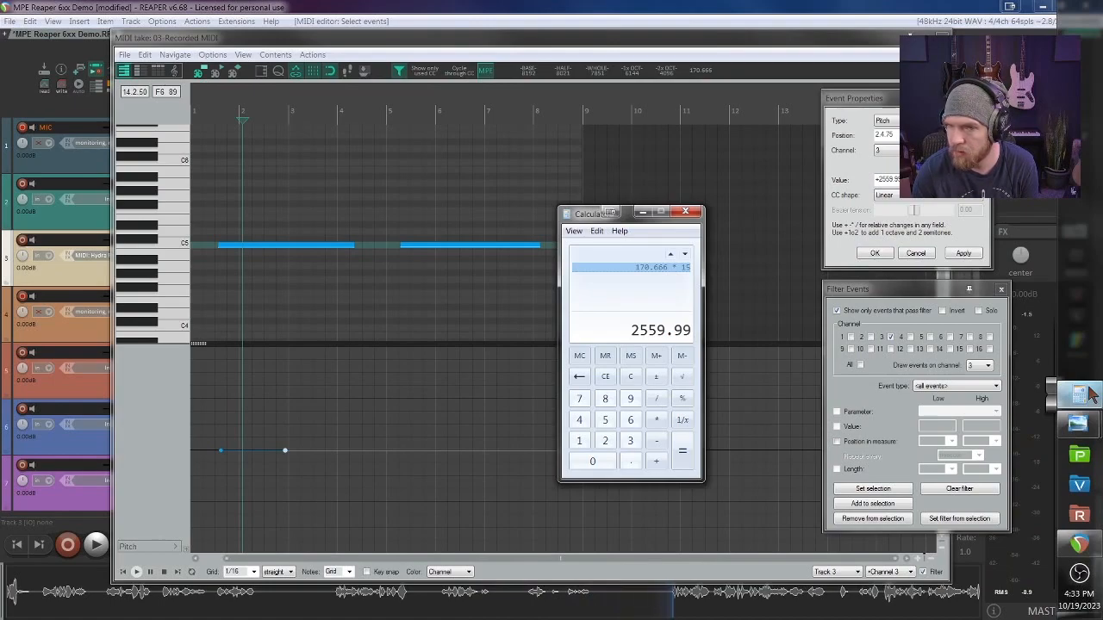
click(1087, 394)
click(965, 254)
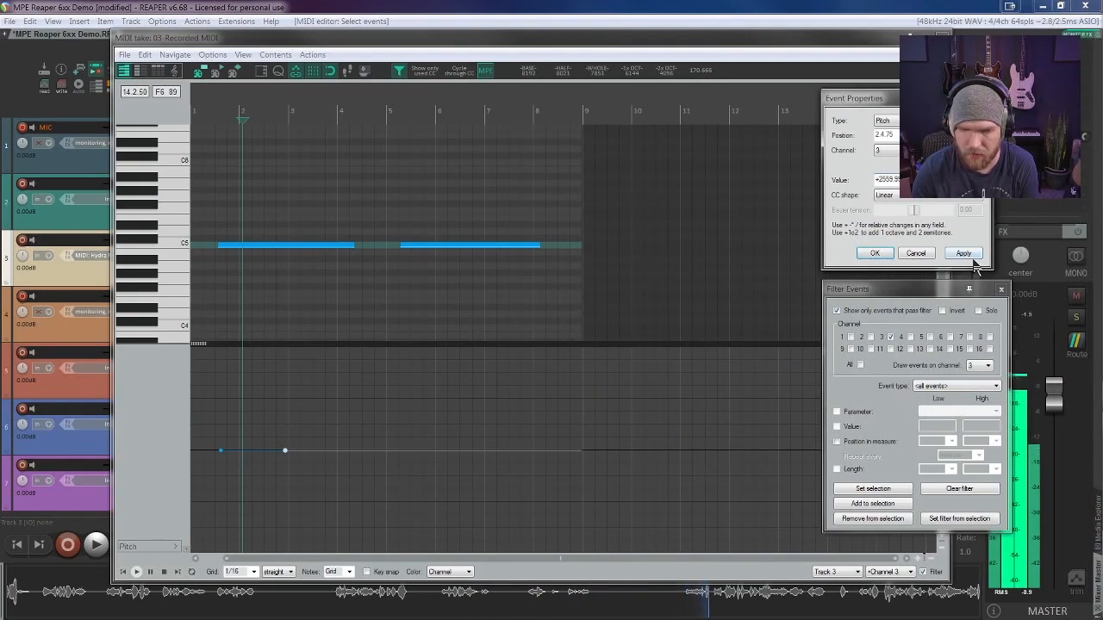
click(963, 255)
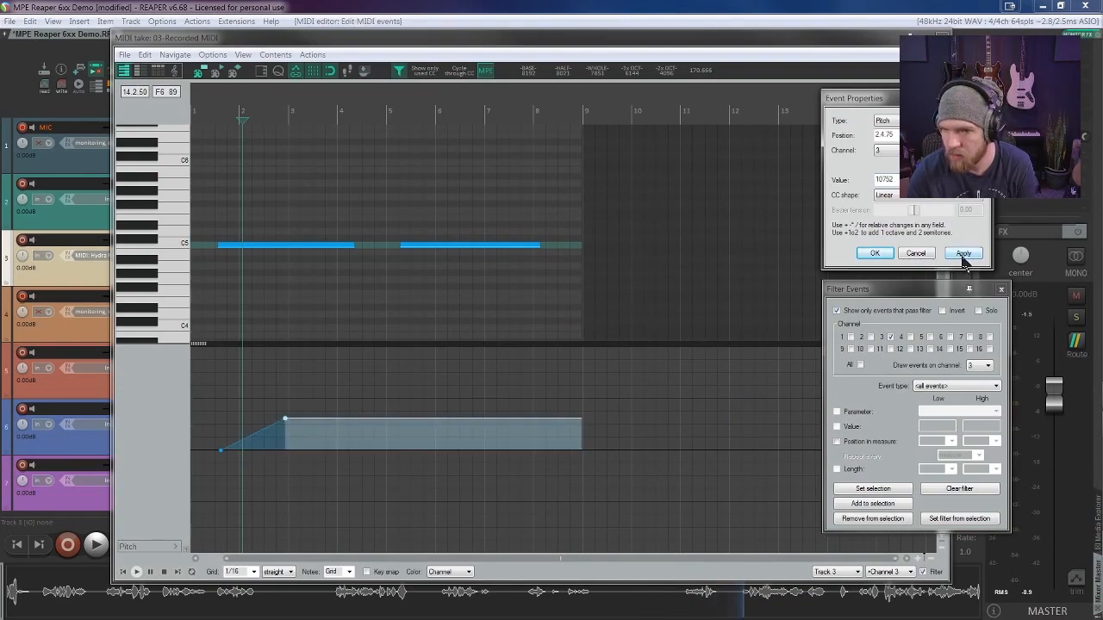
Step: Select the second pitch event and enlarge the pitch lane to fill most of the MIDI editor
click(284, 418)
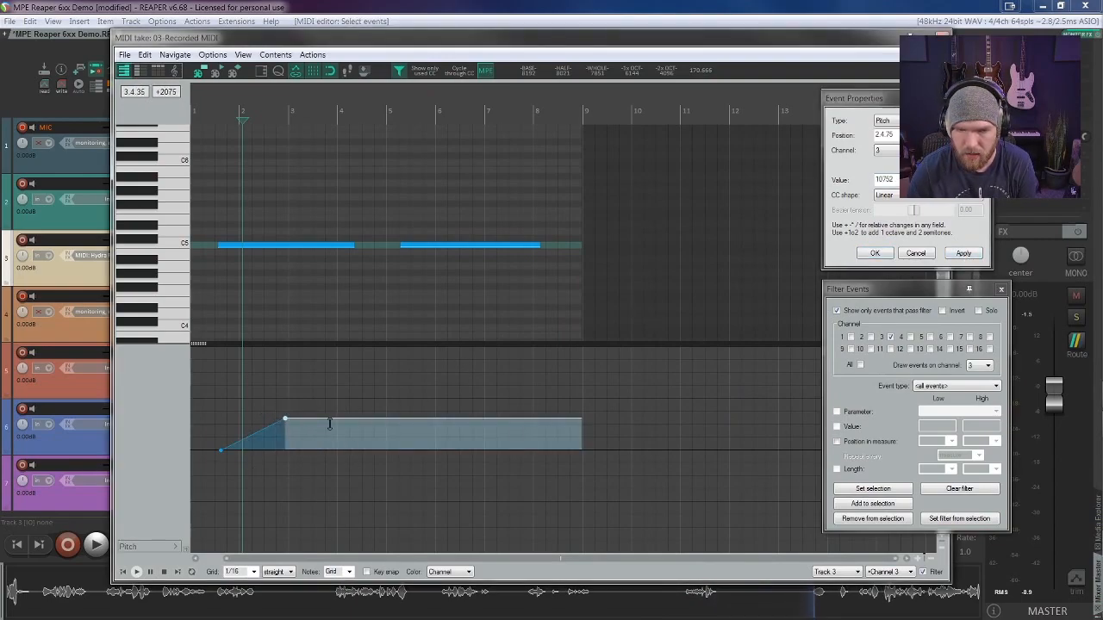
drag(219, 344, 220, 130)
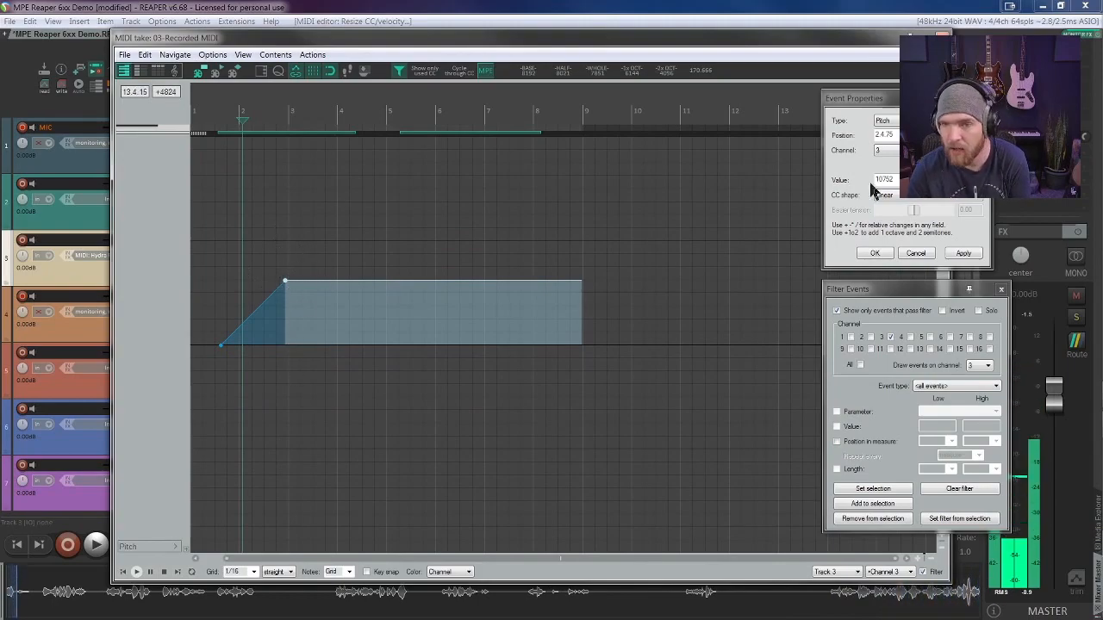
Step: Shrink the pitch lane to bring the channel 3 notes back into view above it, checking the selected pitch event's value
click(896, 179)
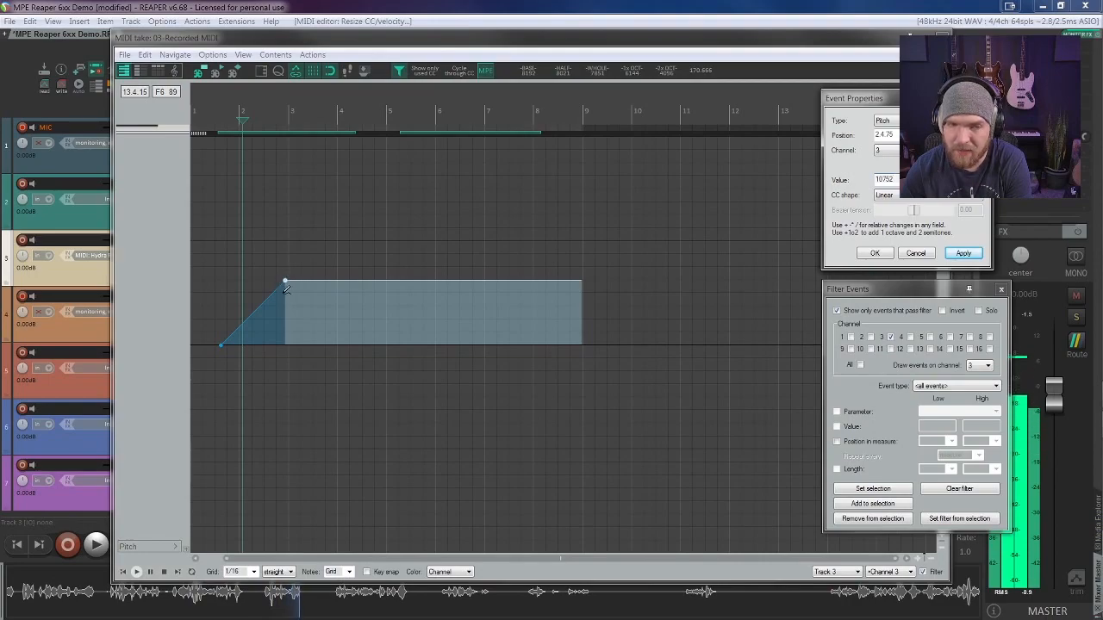
drag(198, 132, 207, 388)
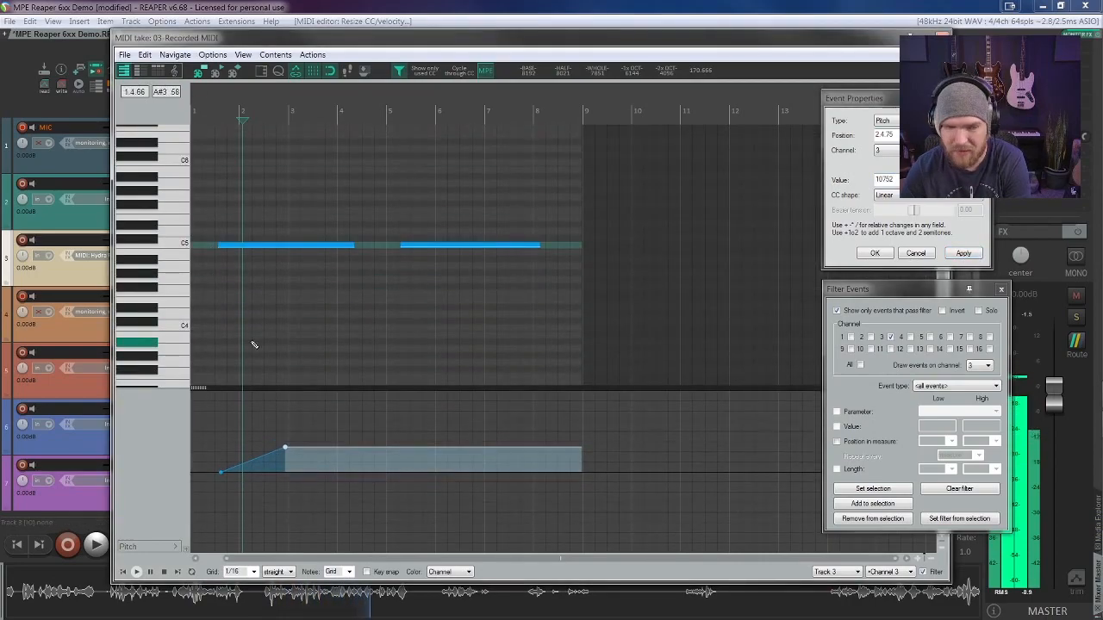
drag(198, 387, 198, 367)
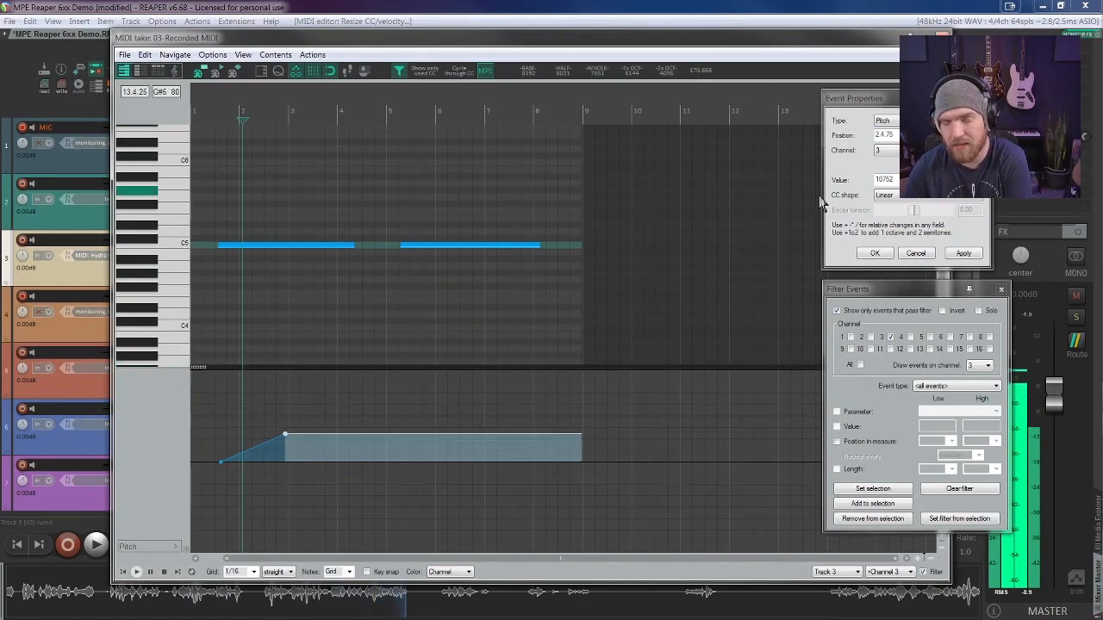
click(896, 179)
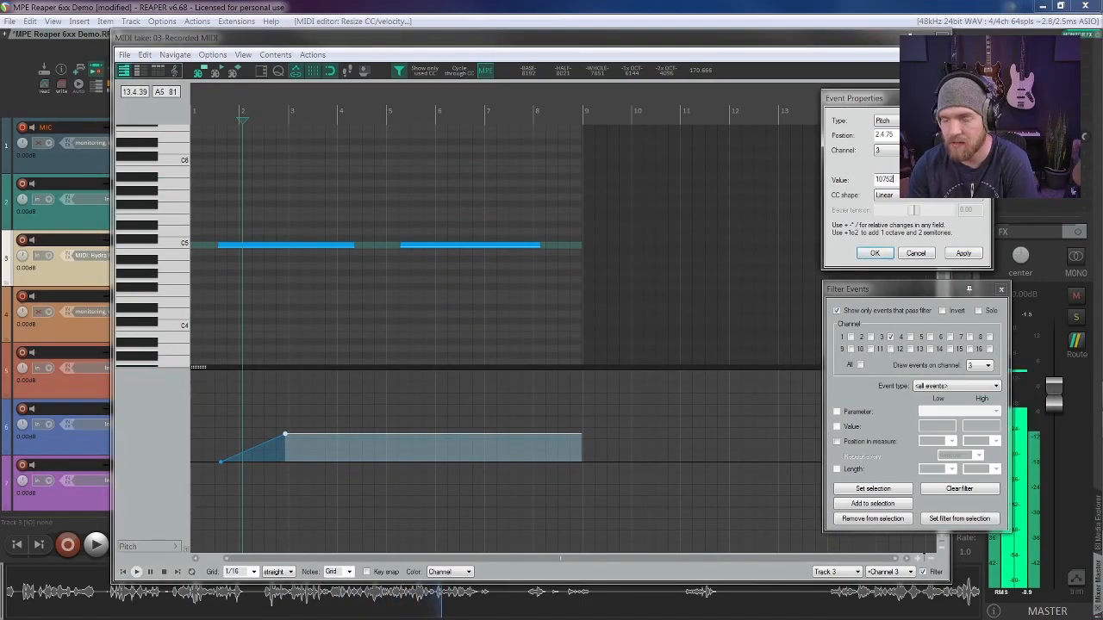
click(883, 151)
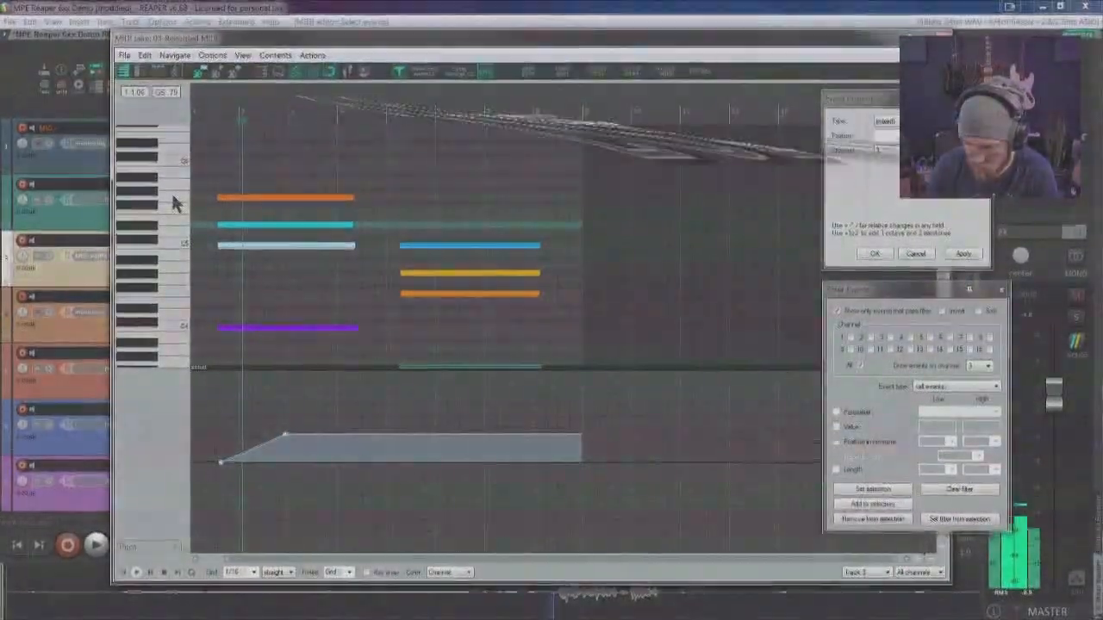
Step: Isolate channel 2 for the first chord's note just above C5 and move its second pitch event to 2.4.25
click(284, 224)
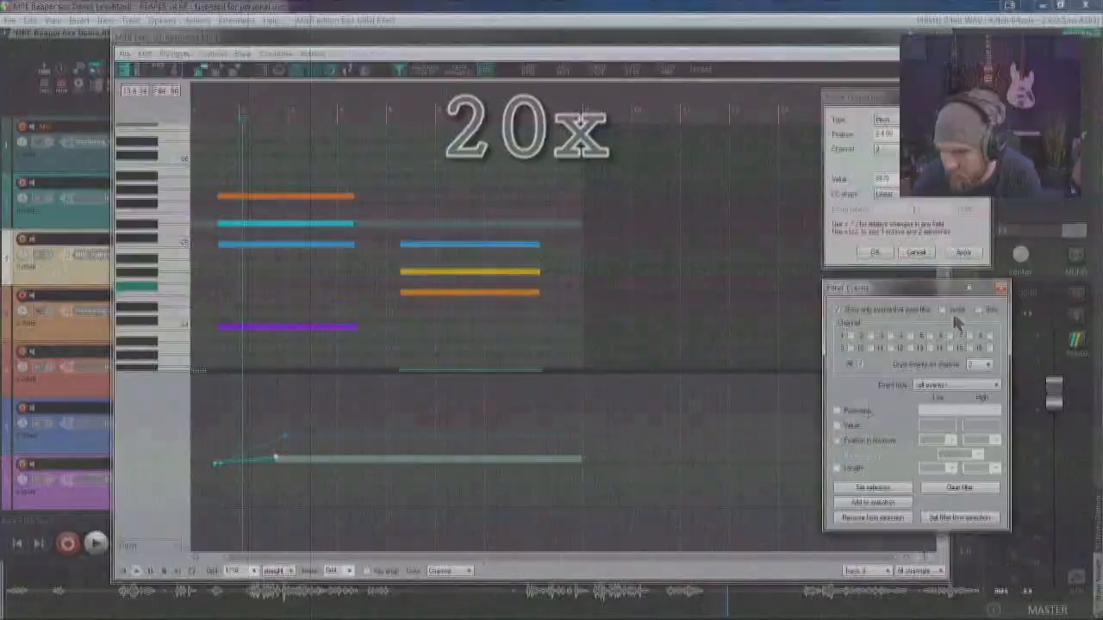
click(870, 336)
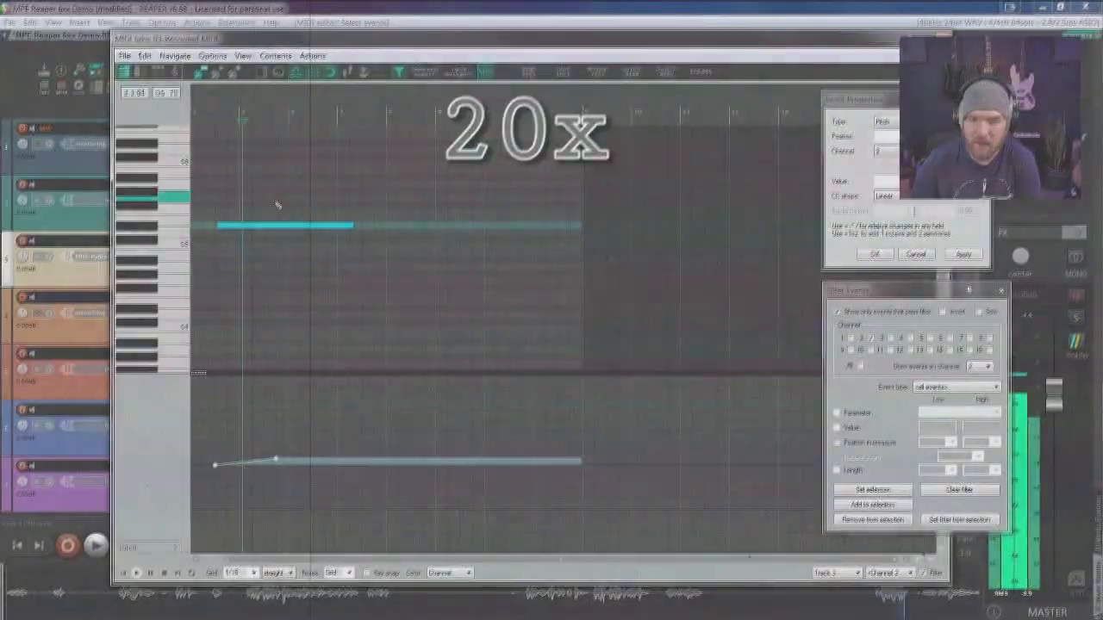
scroll(278, 206, up, 5)
mouse_move(460, 458)
mouse_down()
mouse_move(497, 458)
mouse_move(480, 436)
mouse_move(469, 457)
mouse_up()
click(306, 464)
Step: Show all channels to compare the C5 note with the note just above it, and isolate channel 2 again
click(890, 338)
click(859, 366)
click(556, 245)
click(565, 226)
click(870, 336)
Step: Reset the second pitch event on channel 2 to the base value 8192 and reapply its pitch offset
click(278, 464)
click(469, 456)
double_click(883, 180)
text(8192)
click(973, 256)
click(974, 257)
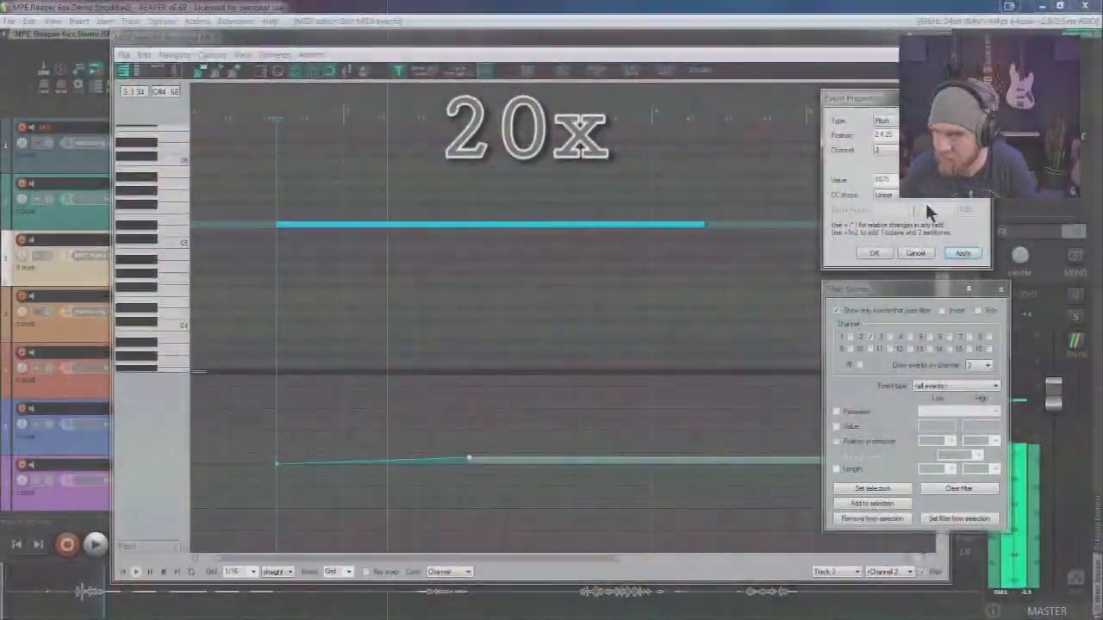
Step: Show all channels and move the second pitch events of channels 2 and 3 to the same position
click(860, 366)
click(480, 437)
click(498, 457)
click(968, 256)
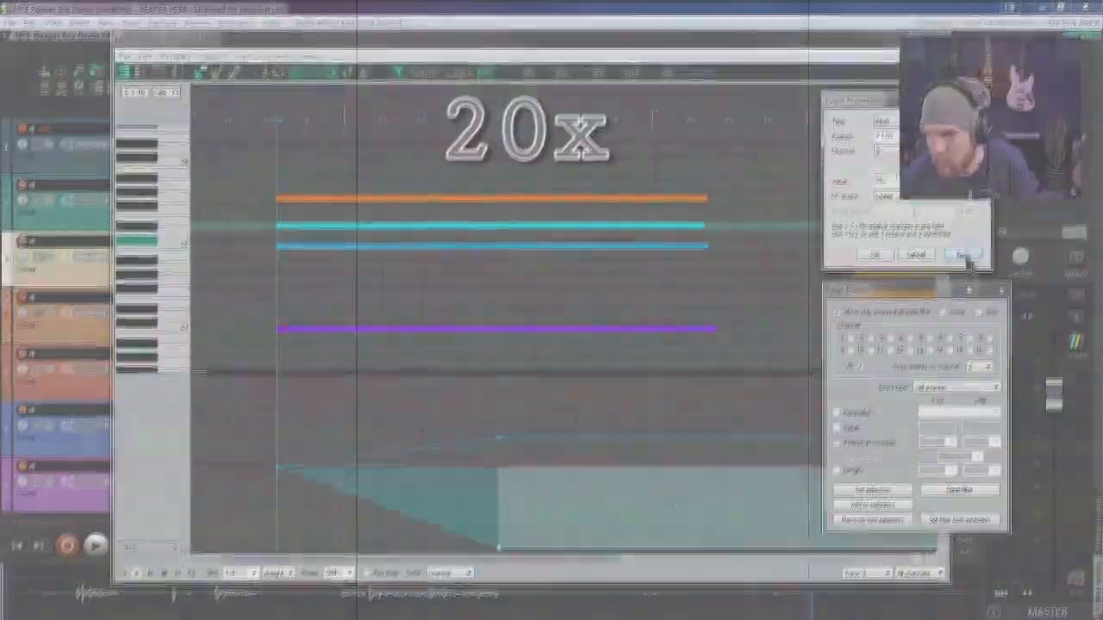
Step: Calculate 170.666*15 for the channel 3 pitch offset and confirm the properties of its second pitch event
click(498, 438)
click(1077, 454)
text(170.666*15)
click(685, 212)
click(874, 253)
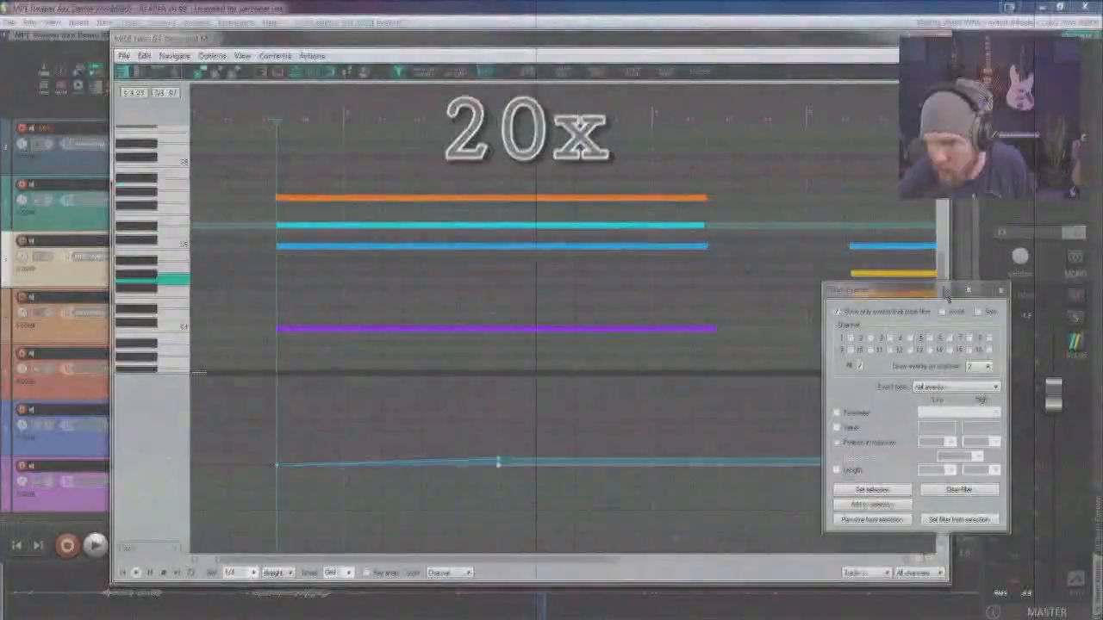
Step: Apply the corrected value to the aligned second pitch event and select the top note of the first chord
double_click(498, 459)
click(962, 254)
click(399, 198)
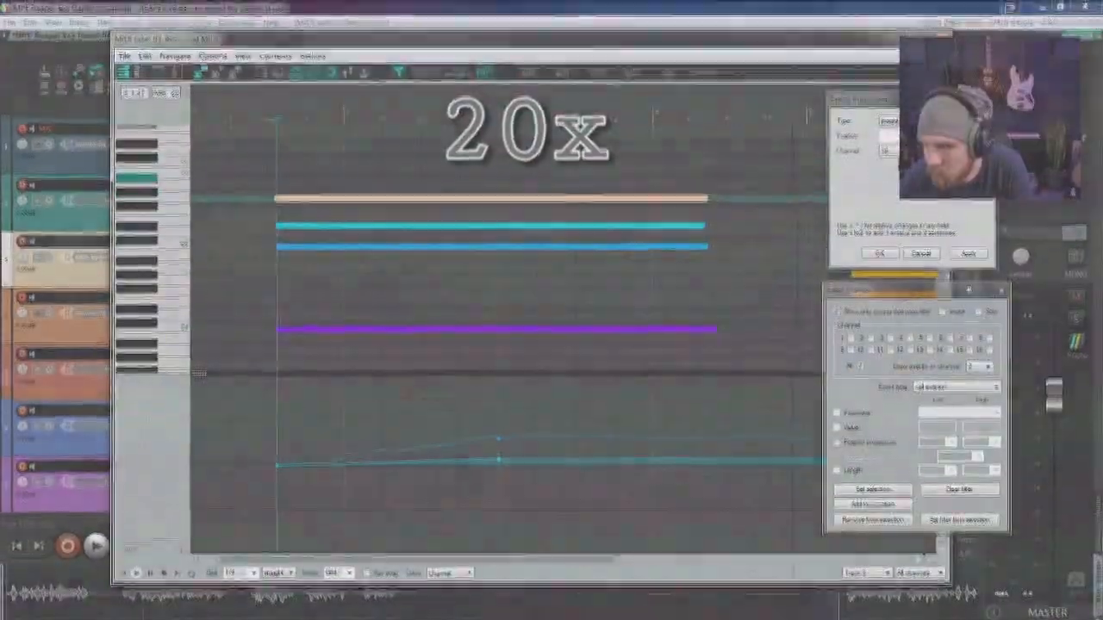
click(357, 199)
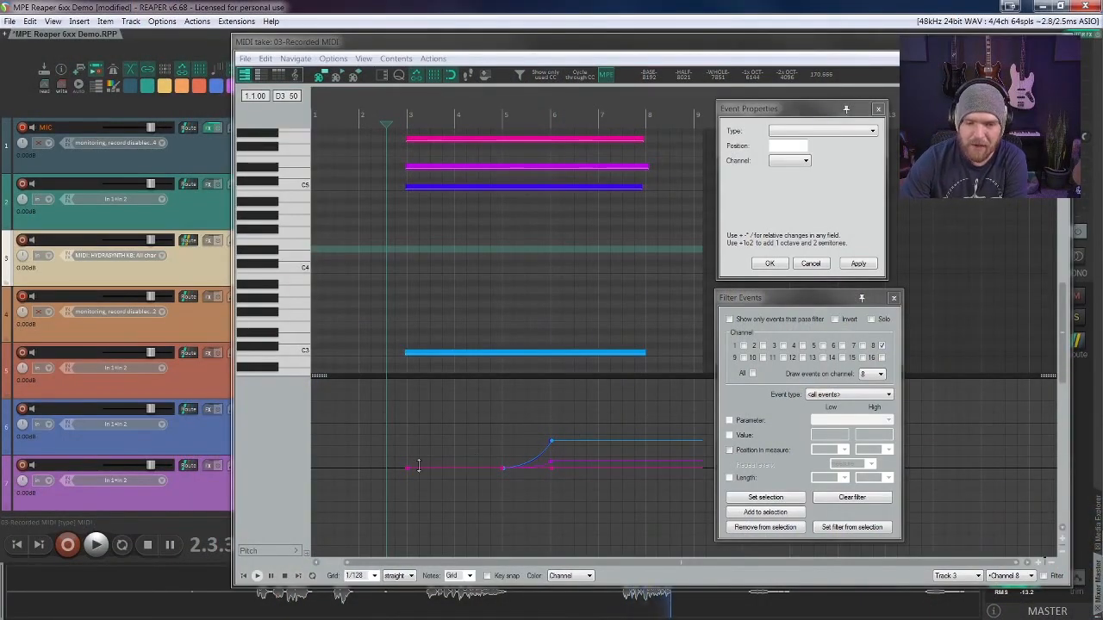
Step: Inspect the four-note chord's pitch bend curves in an enlarged pitch lane, restore the note view and toggle playback
drag(325, 377, 362, 102)
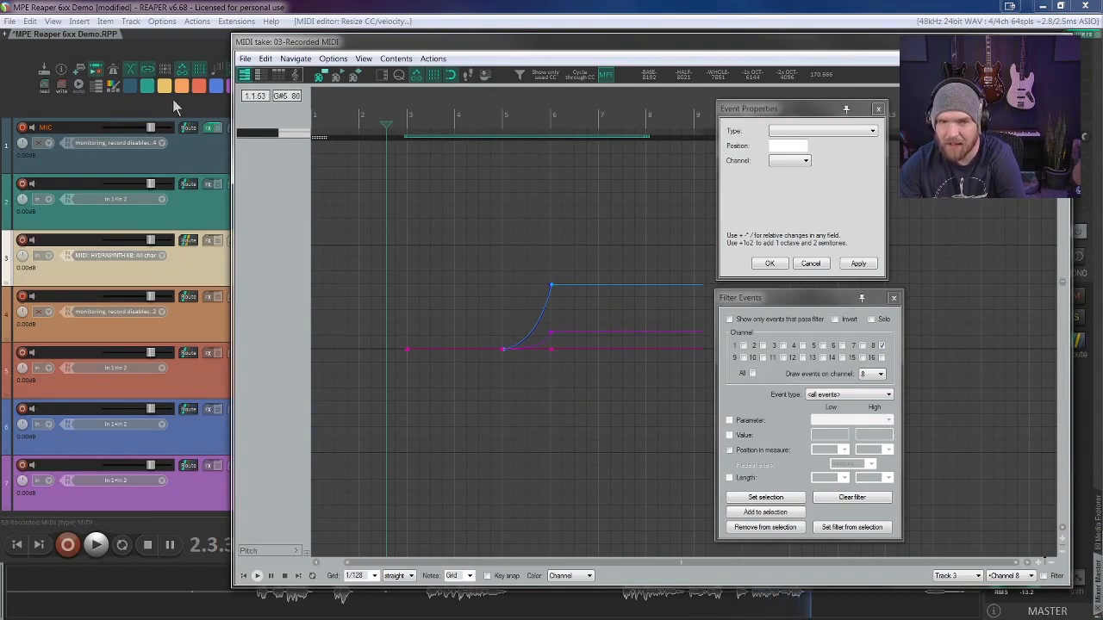
drag(319, 137, 332, 404)
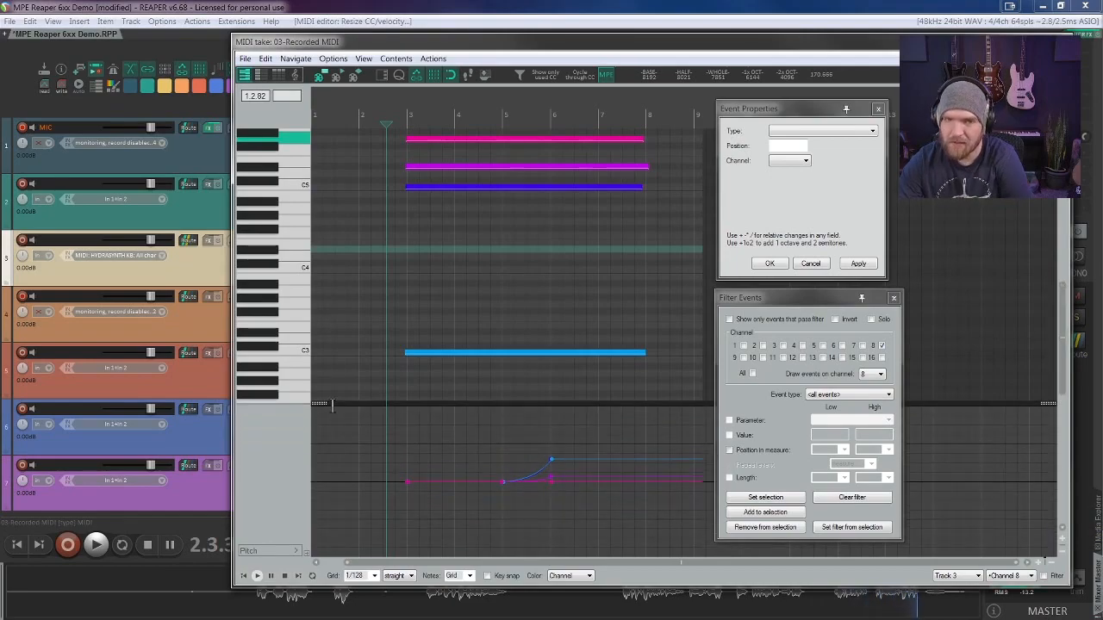
key(space)
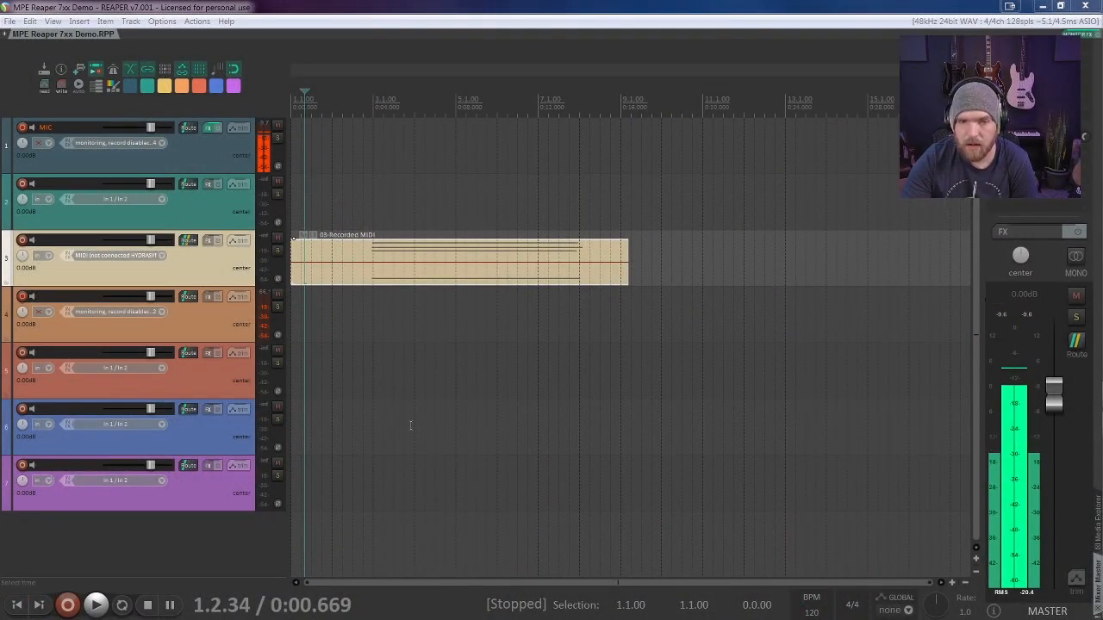
Step: Switch the REAPER 7 theme to Default
click(131, 21)
mouse_move(222, 334)
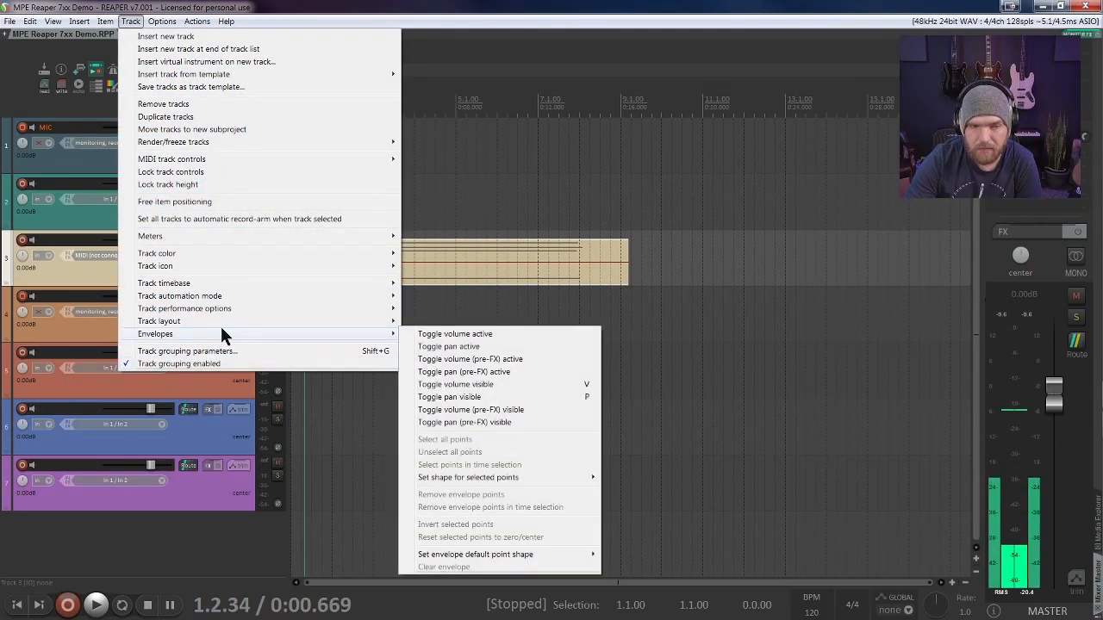
mouse_move(162, 22)
mouse_move(292, 485)
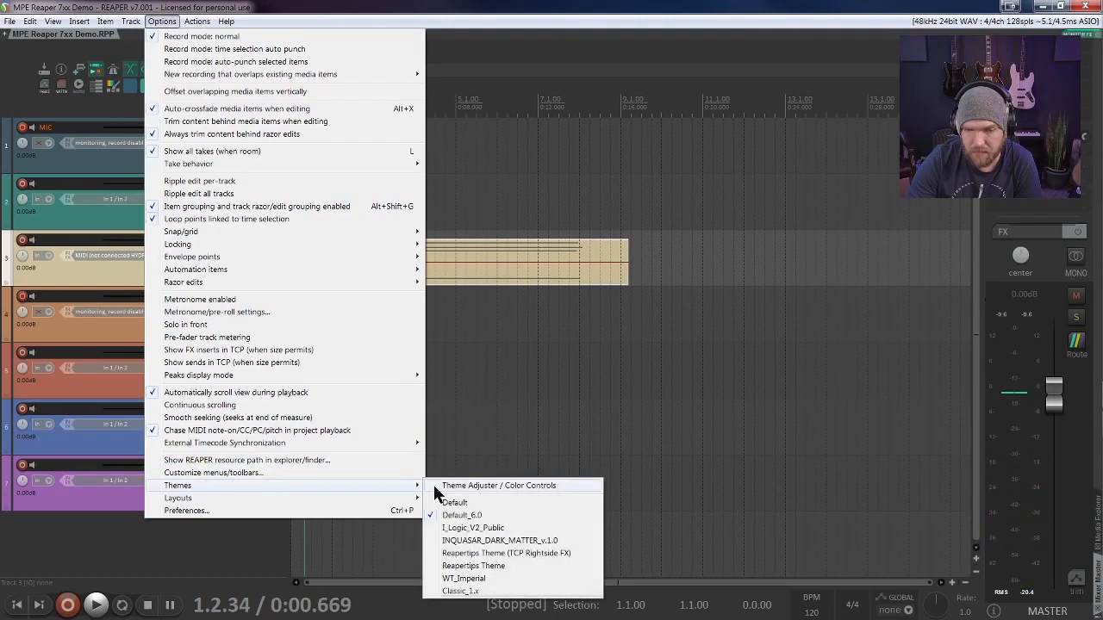
click(458, 503)
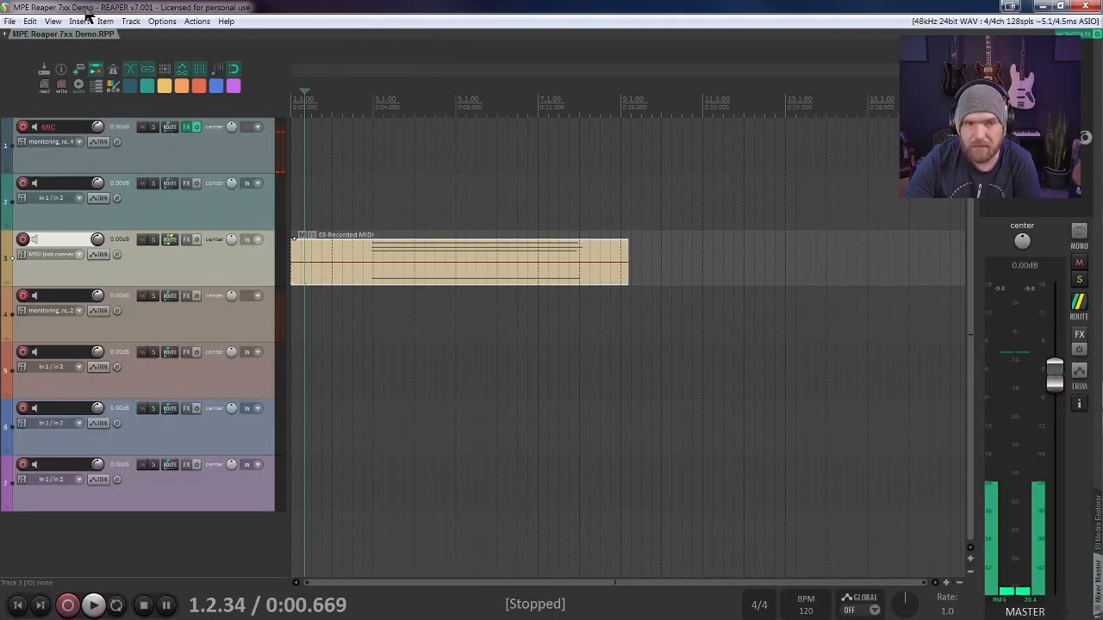
Step: Change the theme back to Default_6.0
click(108, 23)
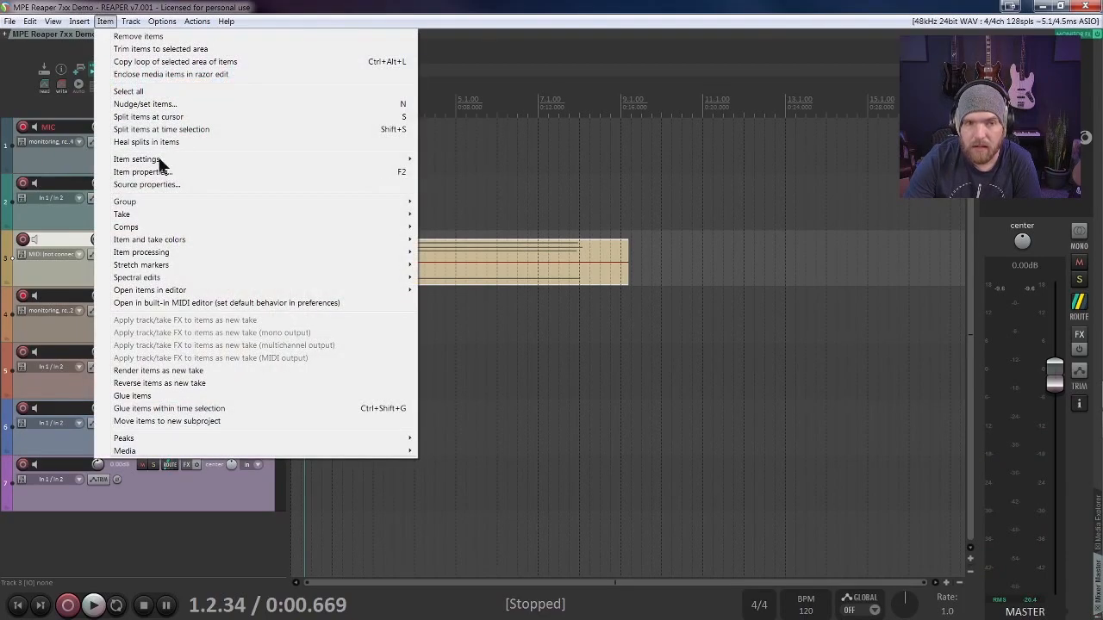
mouse_move(278, 277)
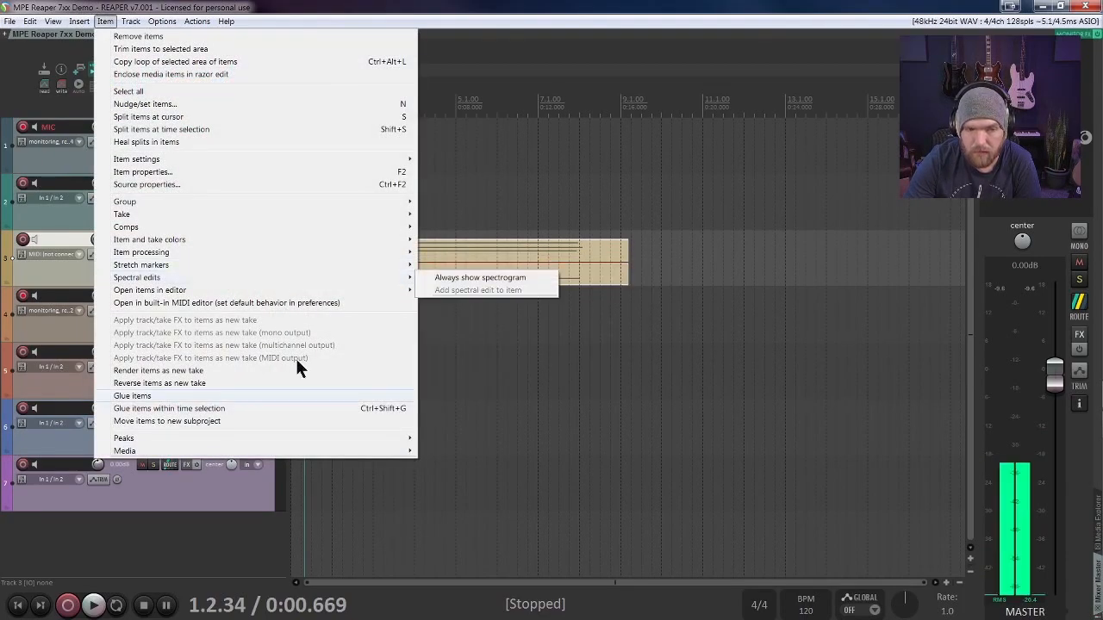
mouse_move(161, 24)
mouse_move(248, 488)
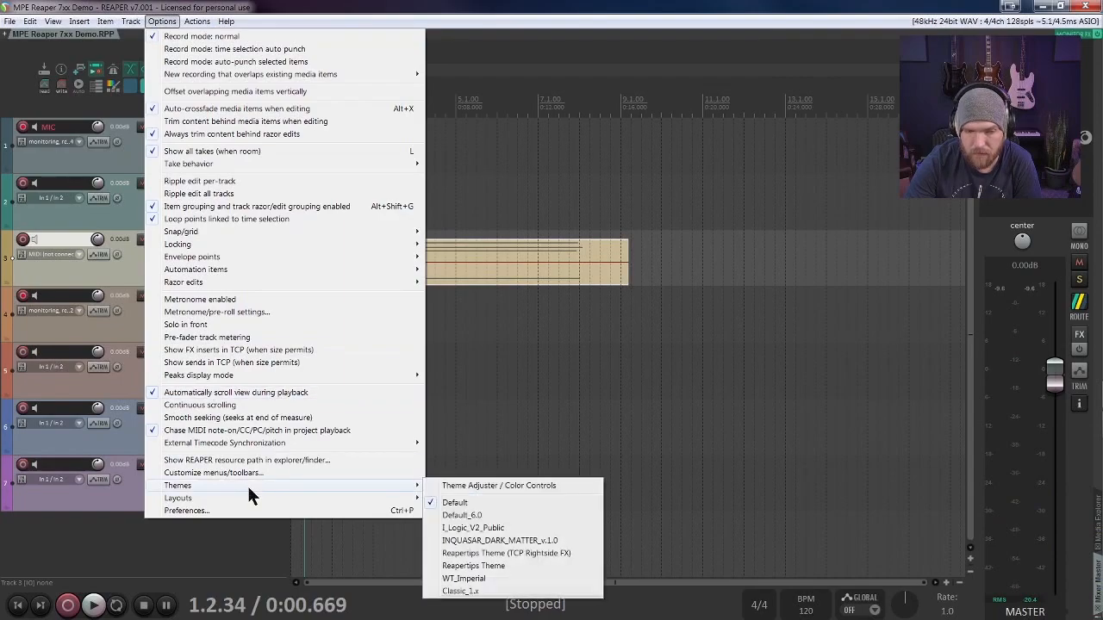
click(486, 508)
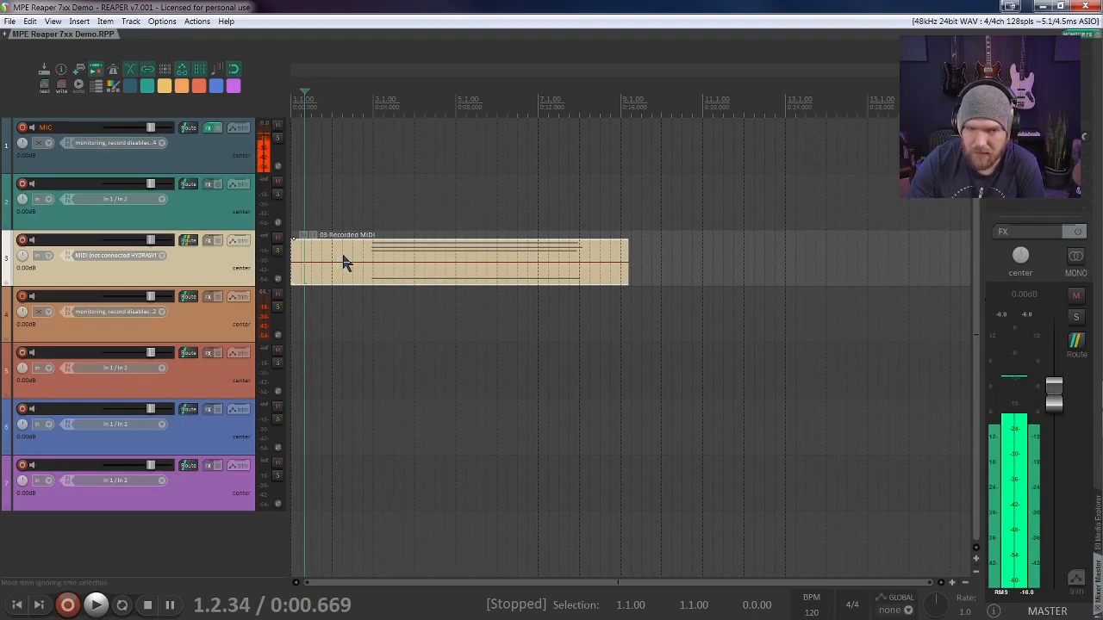
Step: Place the edit cursor at 2.4.00 and open track 3's recorded MIDI item in the MIDI editor
click(362, 79)
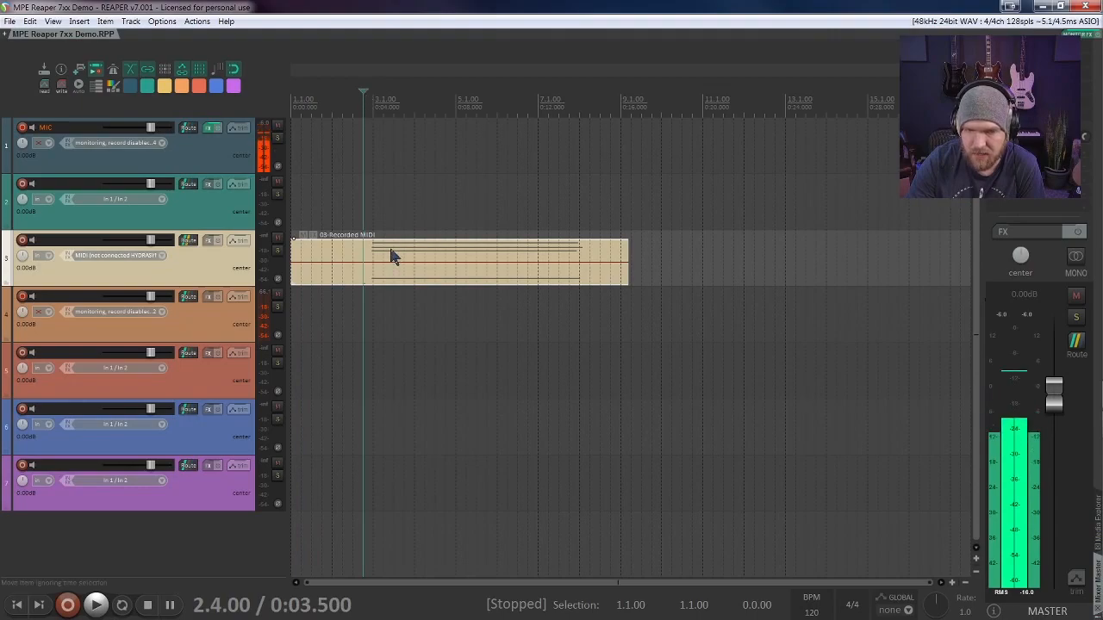
double_click(354, 274)
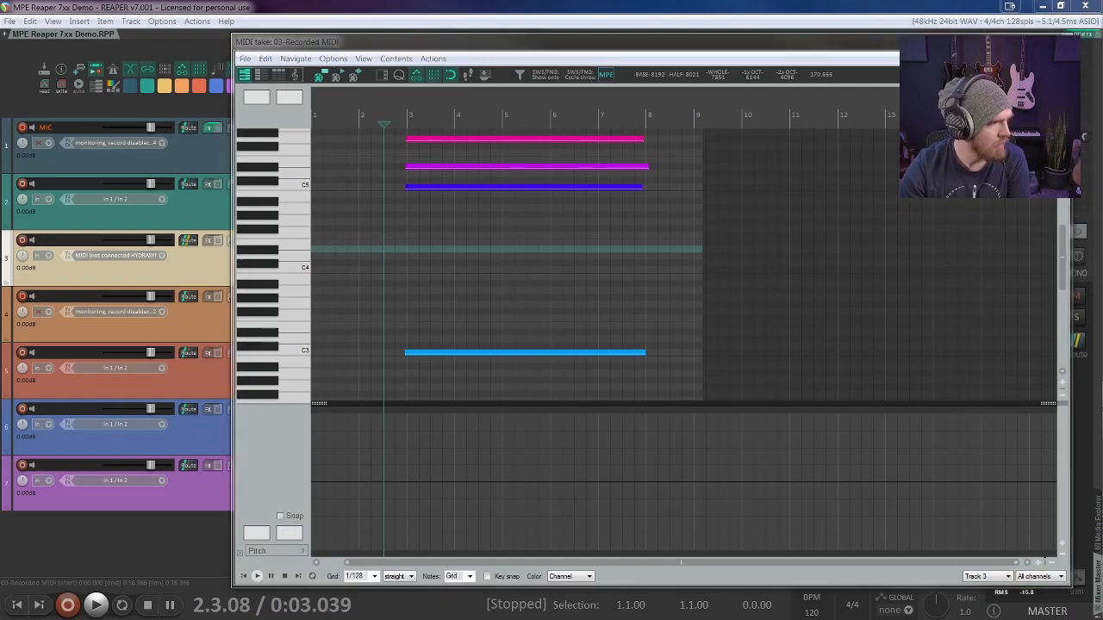
Step: Set the pitchwheel lane range to plus/minus 48 semitones, rerunning the range action once to verify and confirm it
drag(1, 326, 558, 305)
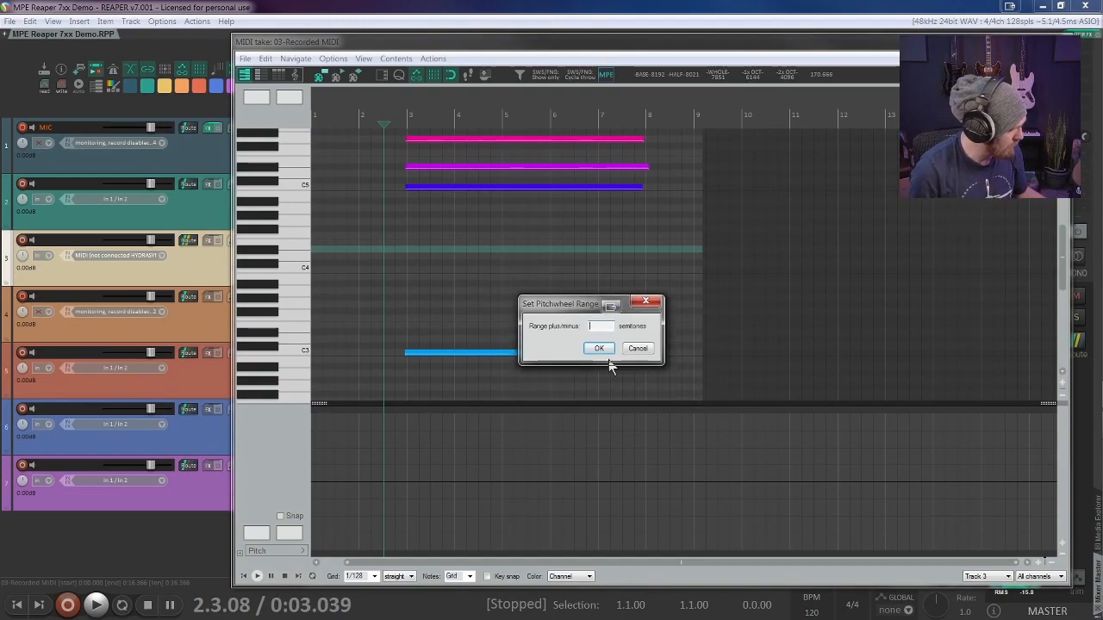
text(8)
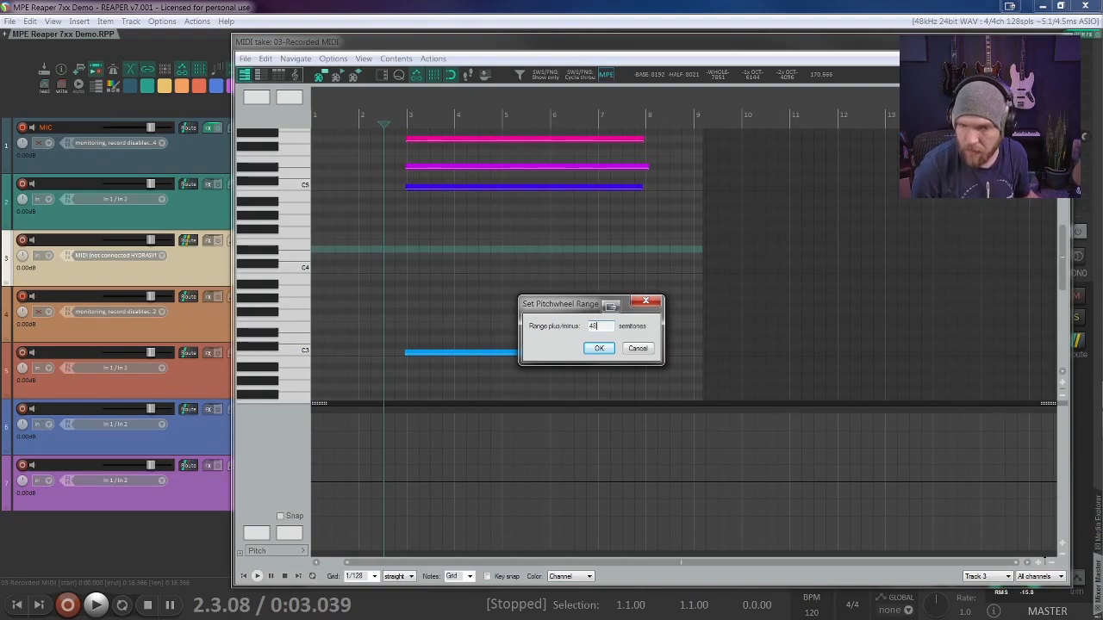
click(602, 352)
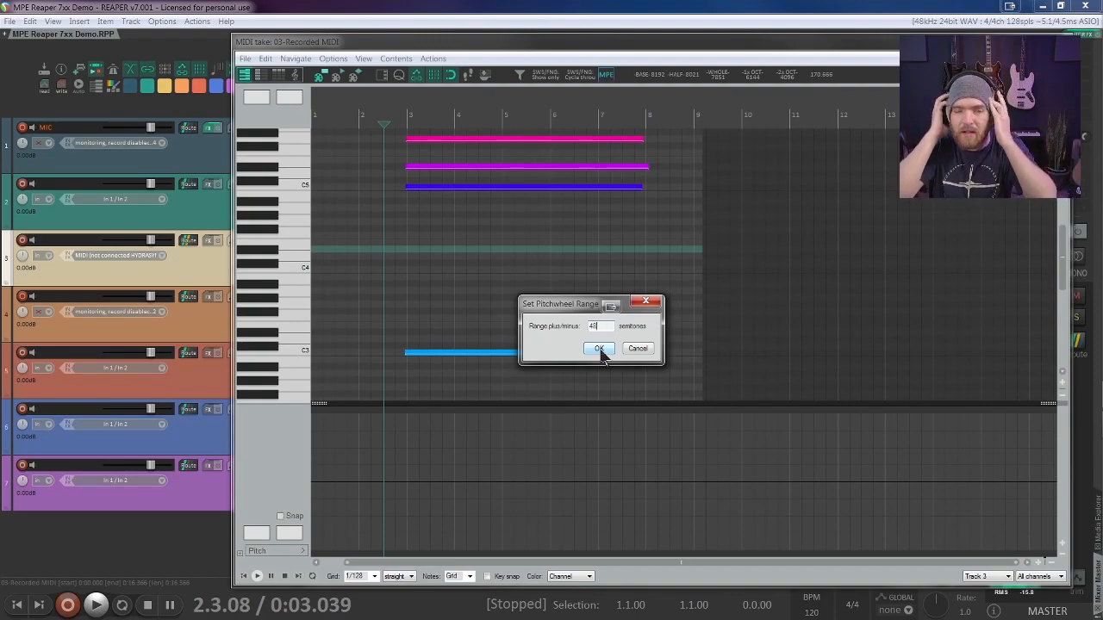
click(599, 349)
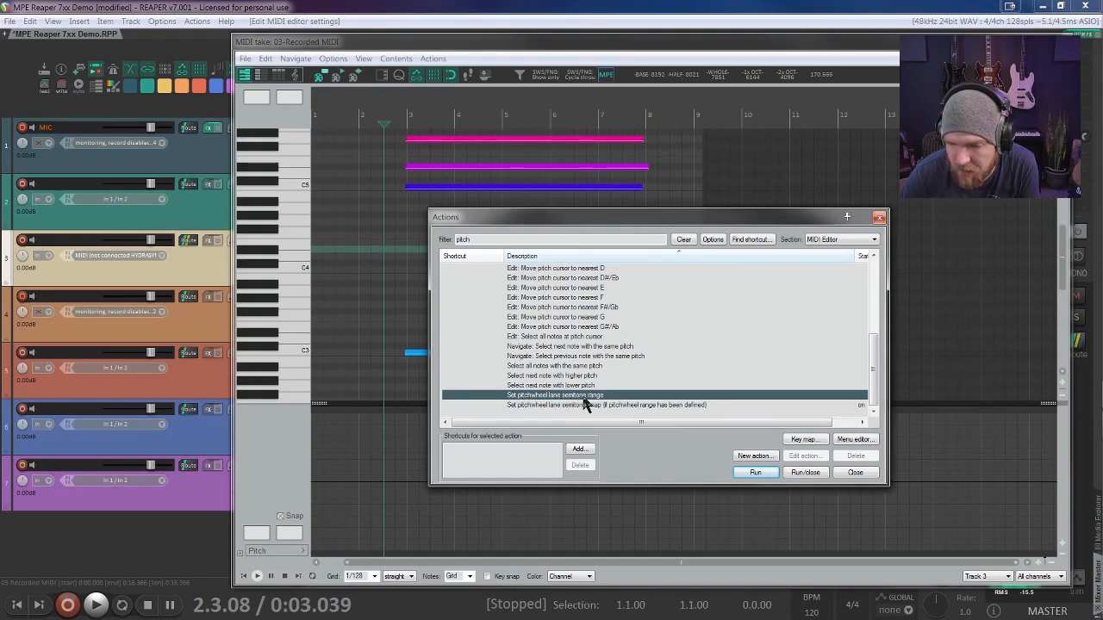
click(748, 473)
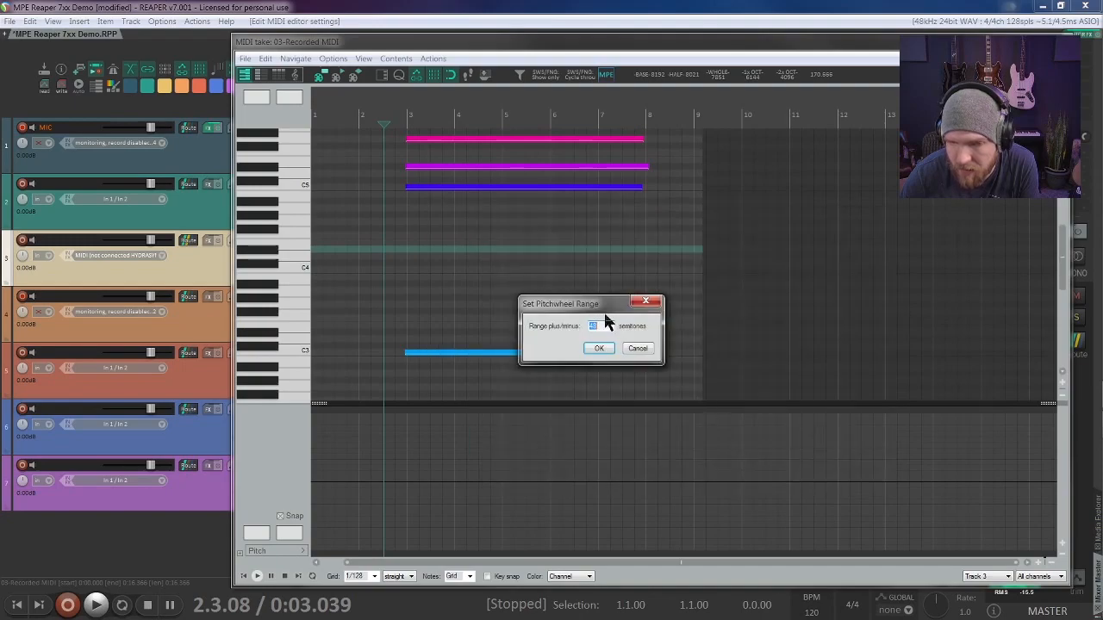
click(603, 349)
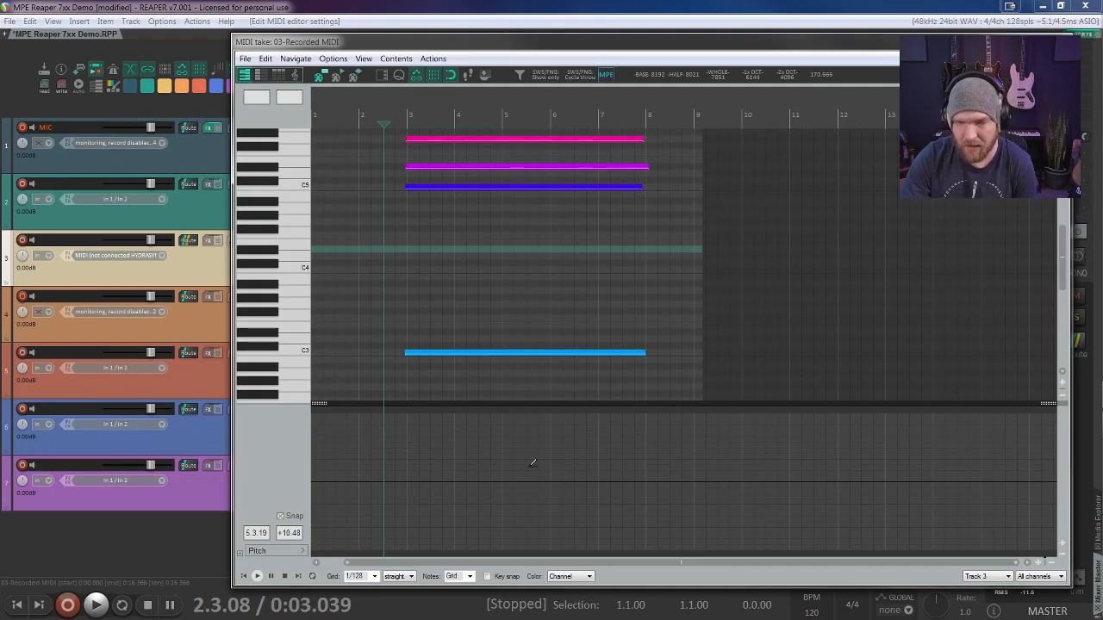
Step: Play back the unbent chord from the edit cursor and stop playback
key(space)
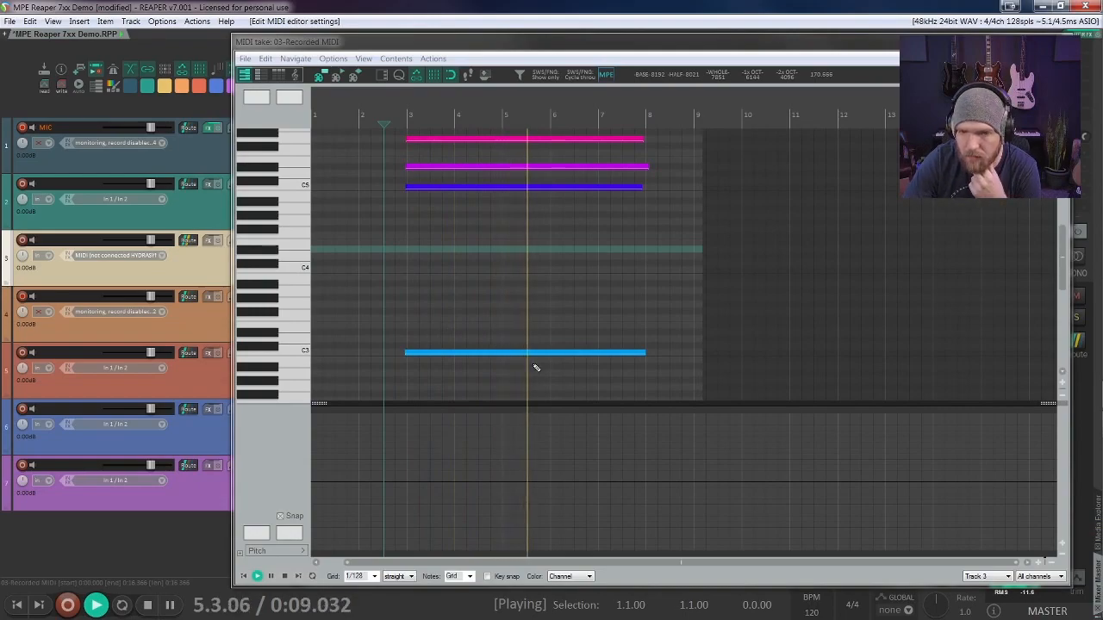
click(147, 604)
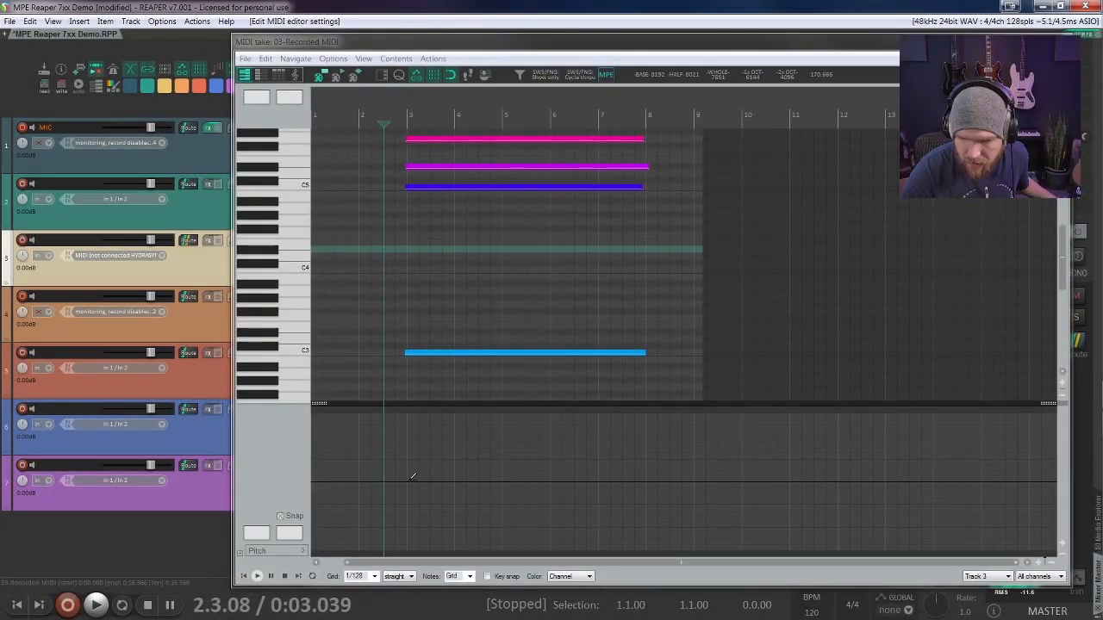
Step: Select the C5 note and add three pitch points near the lane's centre line, around measures 3, 5 and 6
click(431, 186)
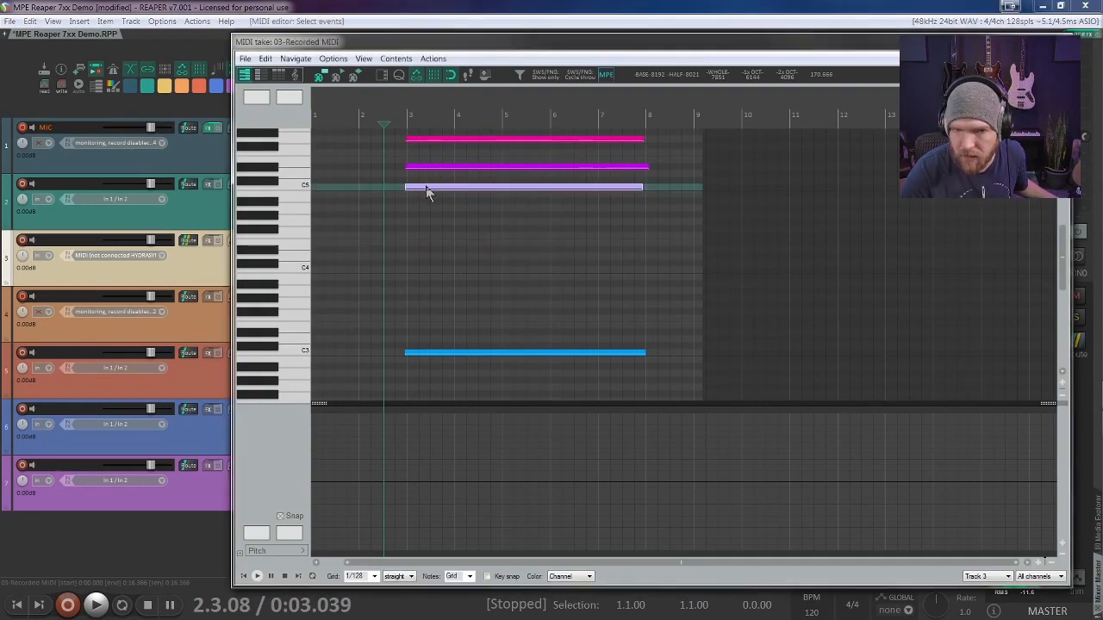
click(406, 482)
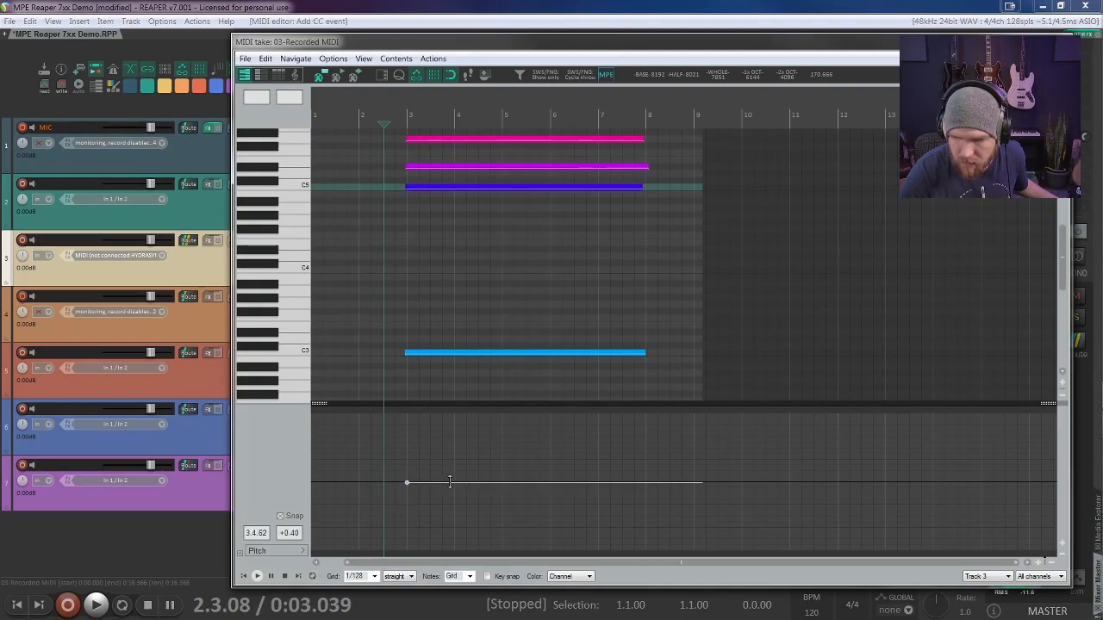
click(504, 482)
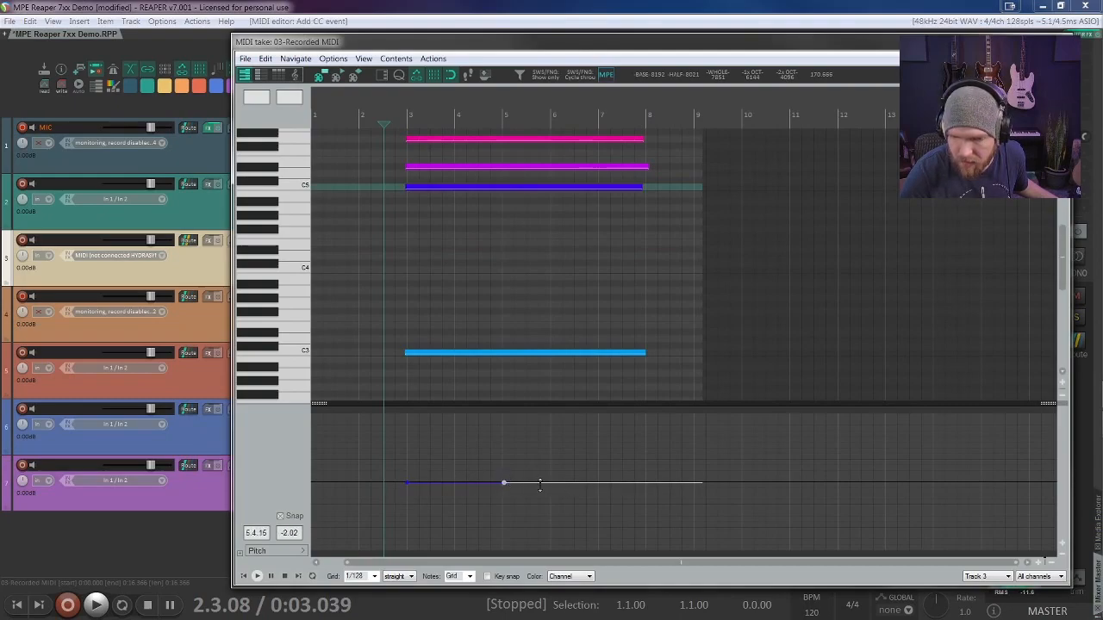
click(547, 482)
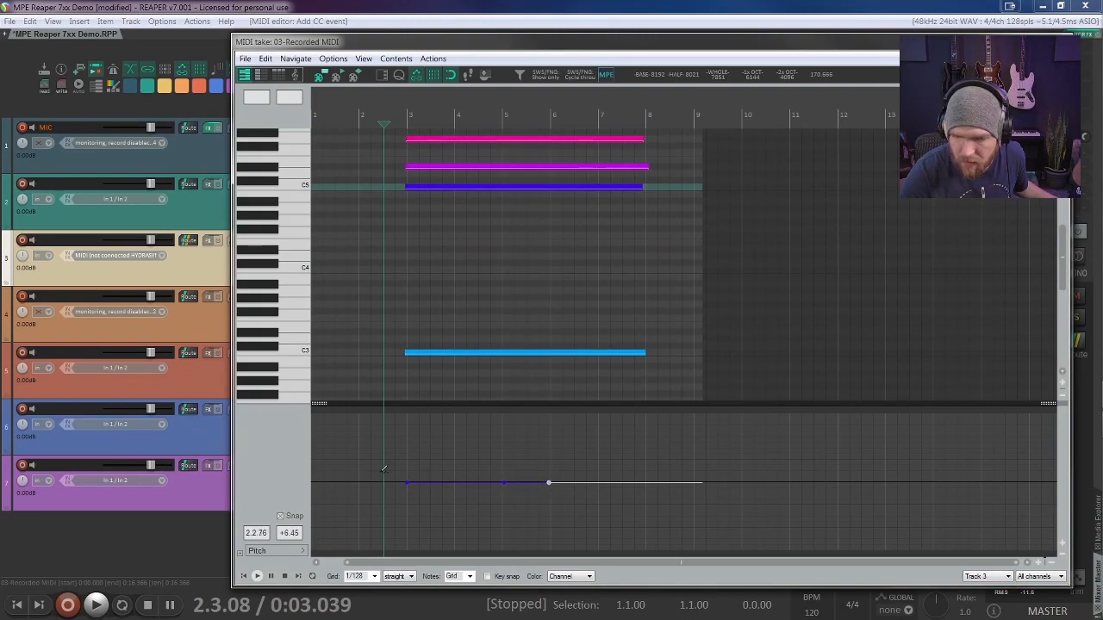
Step: Select the C5 note's three pitch points and level them together at zero bend
drag(408, 483, 578, 499)
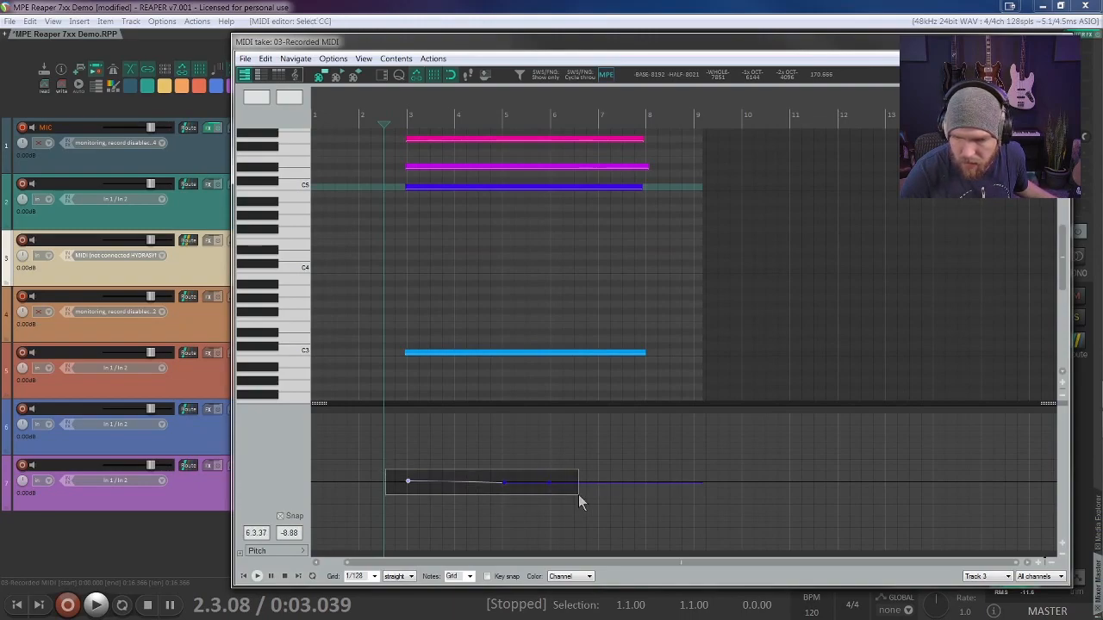
click(408, 482)
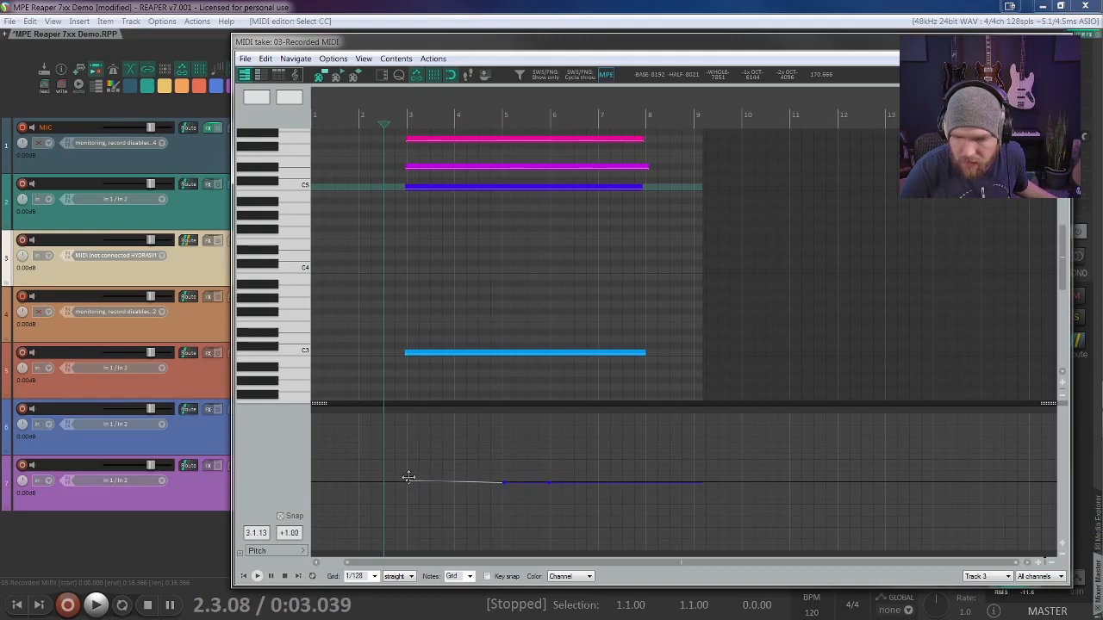
drag(384, 474, 552, 480)
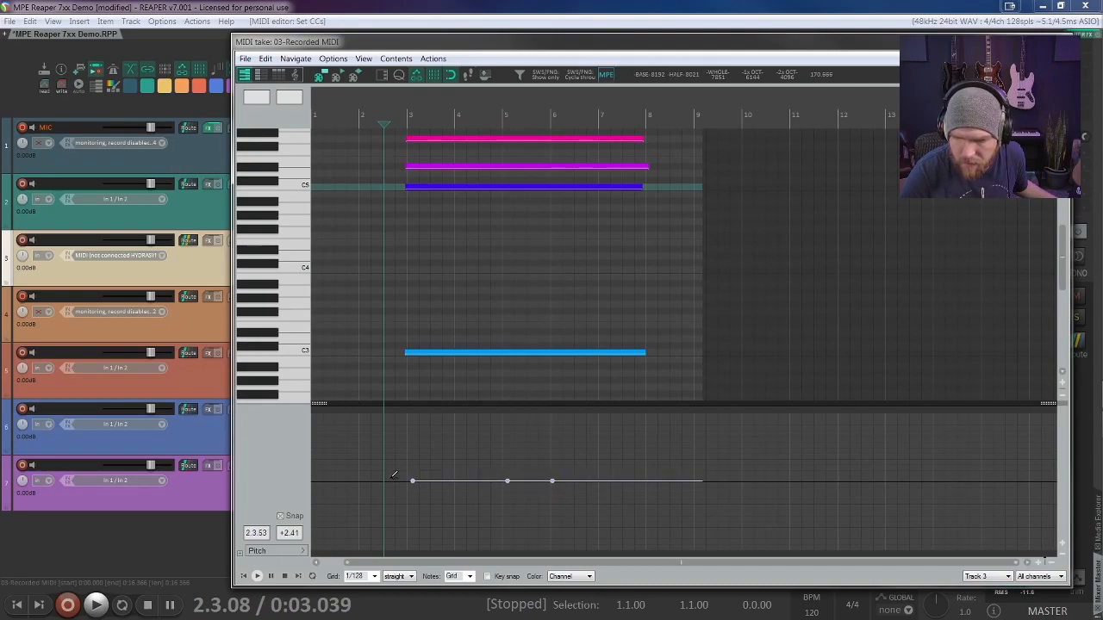
Step: Raise the middle pitch point near measure 5 to +5 semitones
drag(506, 480, 526, 498)
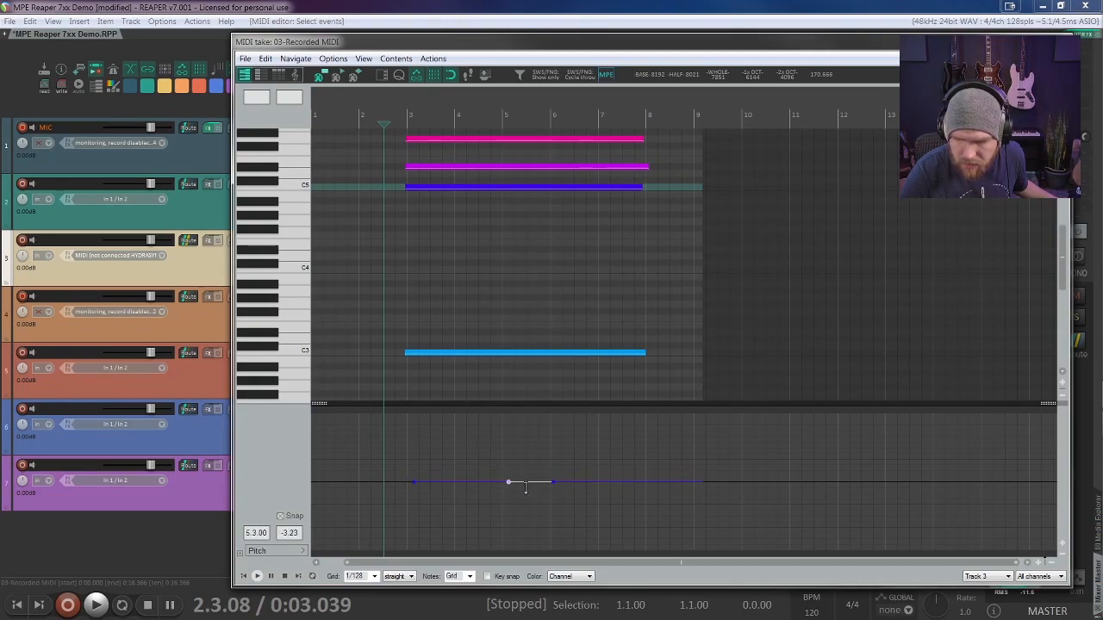
drag(509, 480, 506, 475)
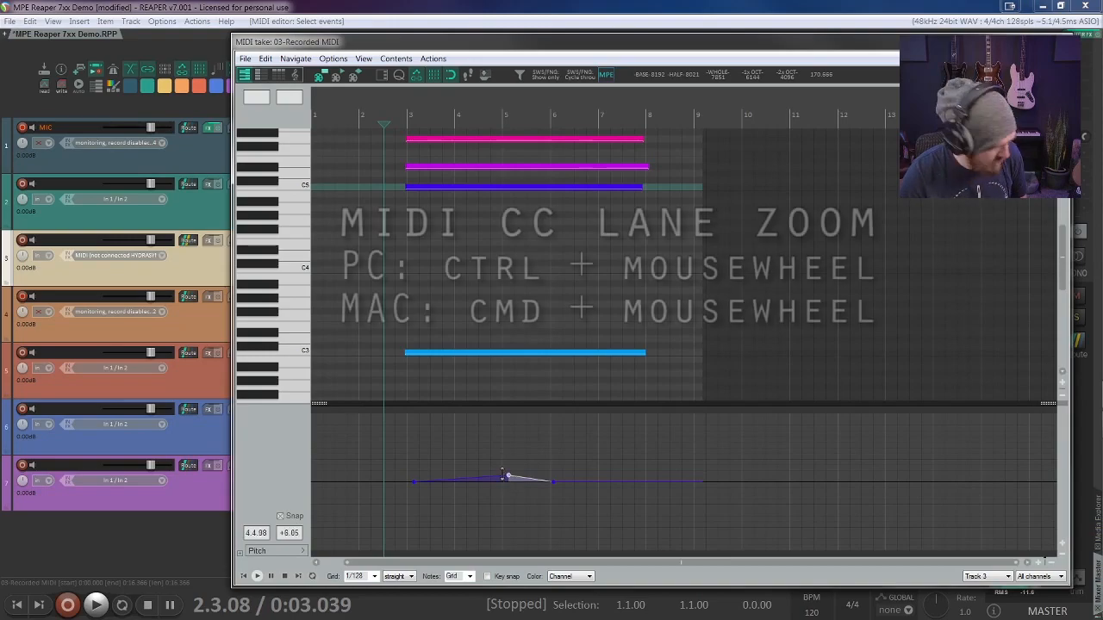
scroll(511, 456, up, 3)
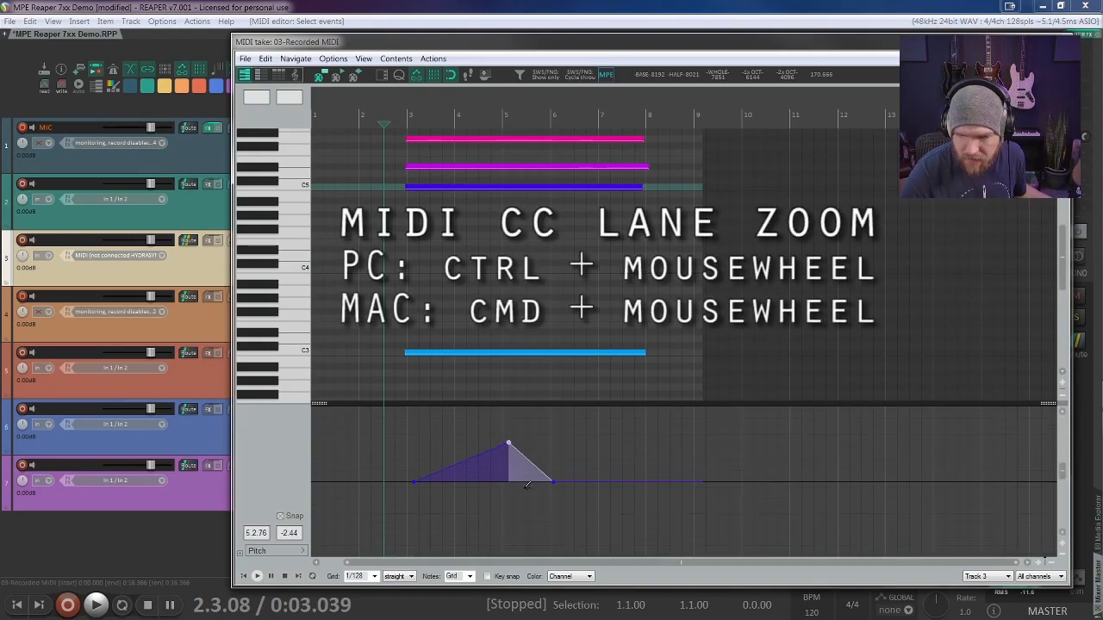
scroll(515, 453, down, 1)
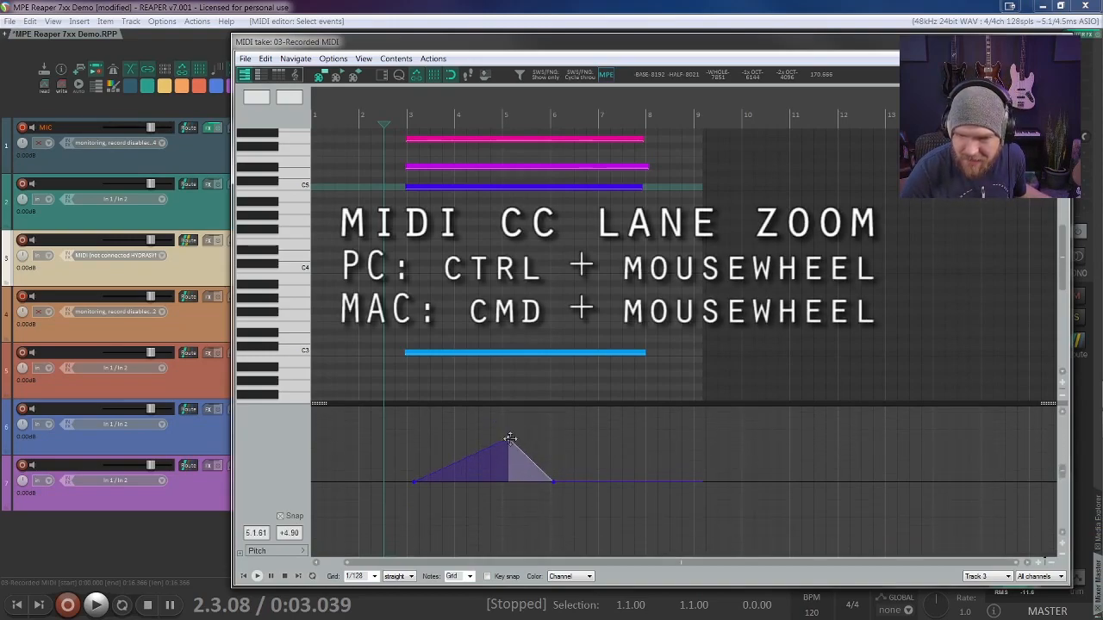
scroll(510, 443, down, 3)
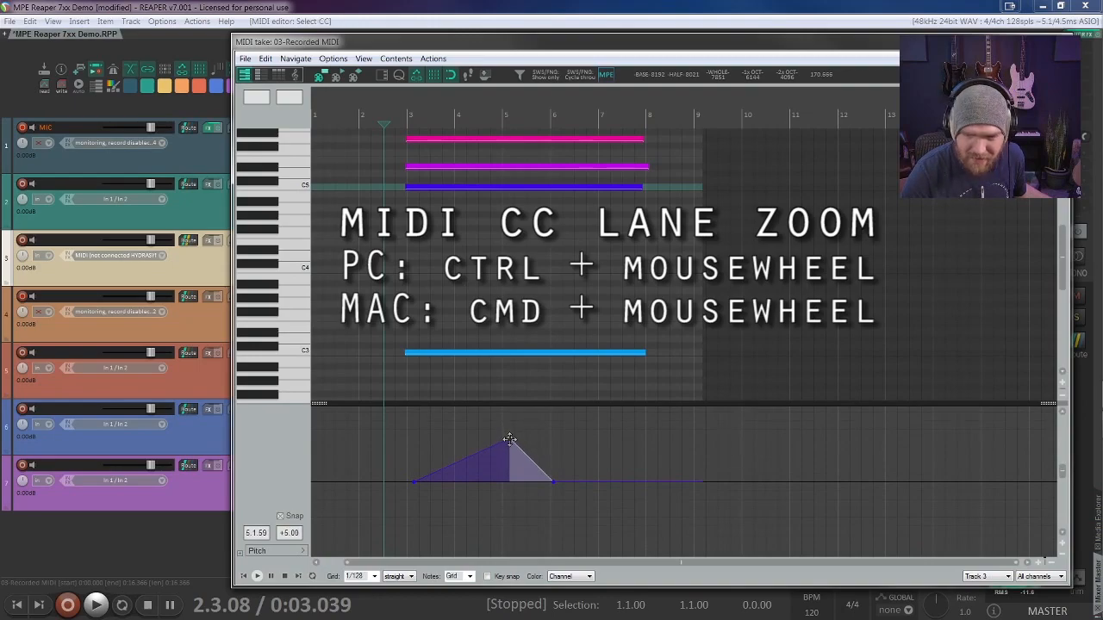
Step: Snap the C5 note's three pitch points to measures 3, 5 and 6 on a 1/4 grid, raising the last to value 9045
click(360, 112)
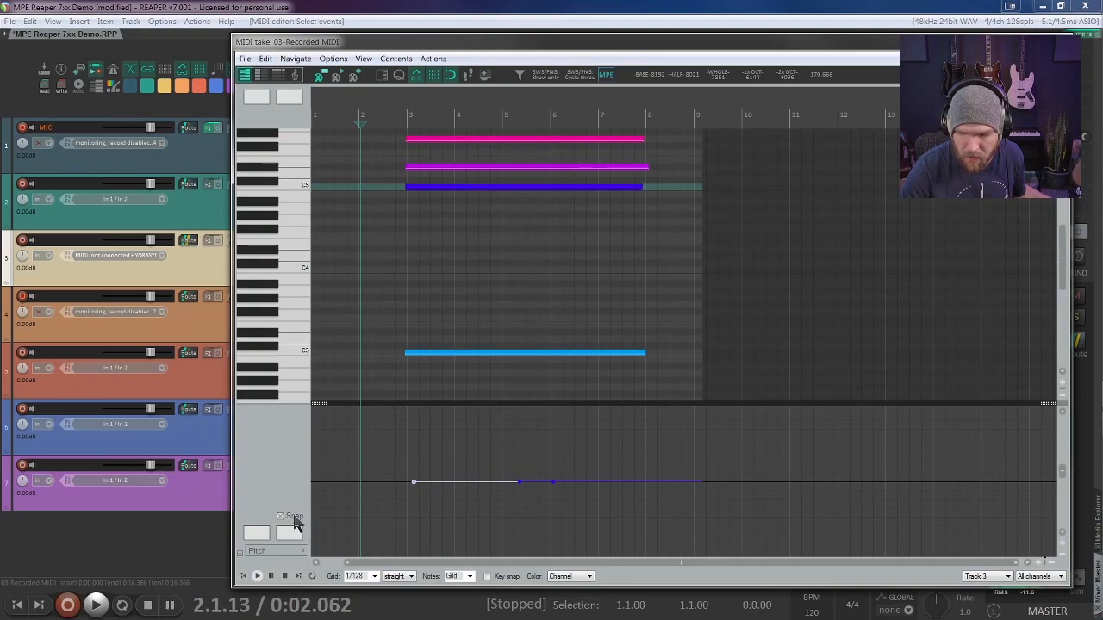
drag(413, 482, 419, 430)
drag(419, 463, 421, 480)
click(519, 480)
drag(522, 479, 520, 483)
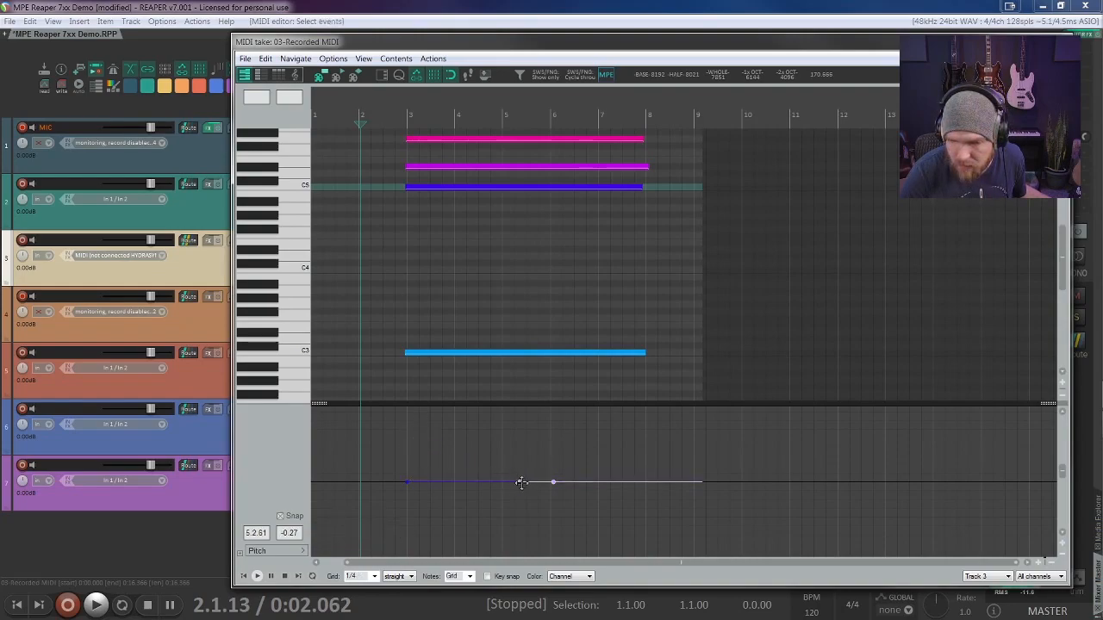
click(552, 481)
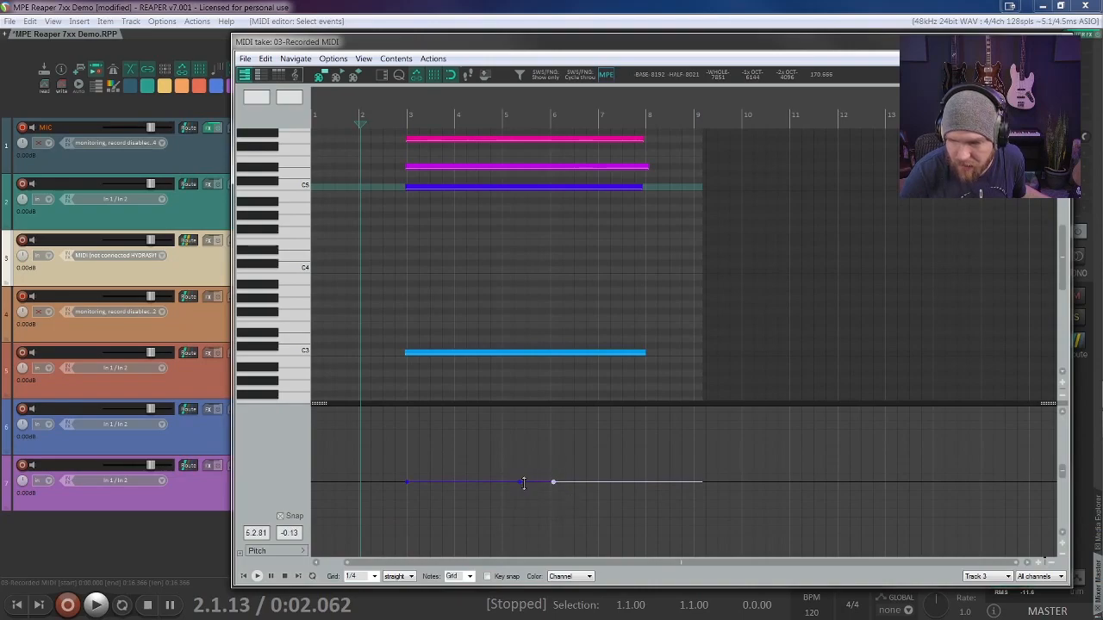
mouse_move(519, 480)
mouse_down()
mouse_move(502, 482)
mouse_move(557, 485)
mouse_move(526, 476)
mouse_move(546, 475)
mouse_move(550, 439)
mouse_up()
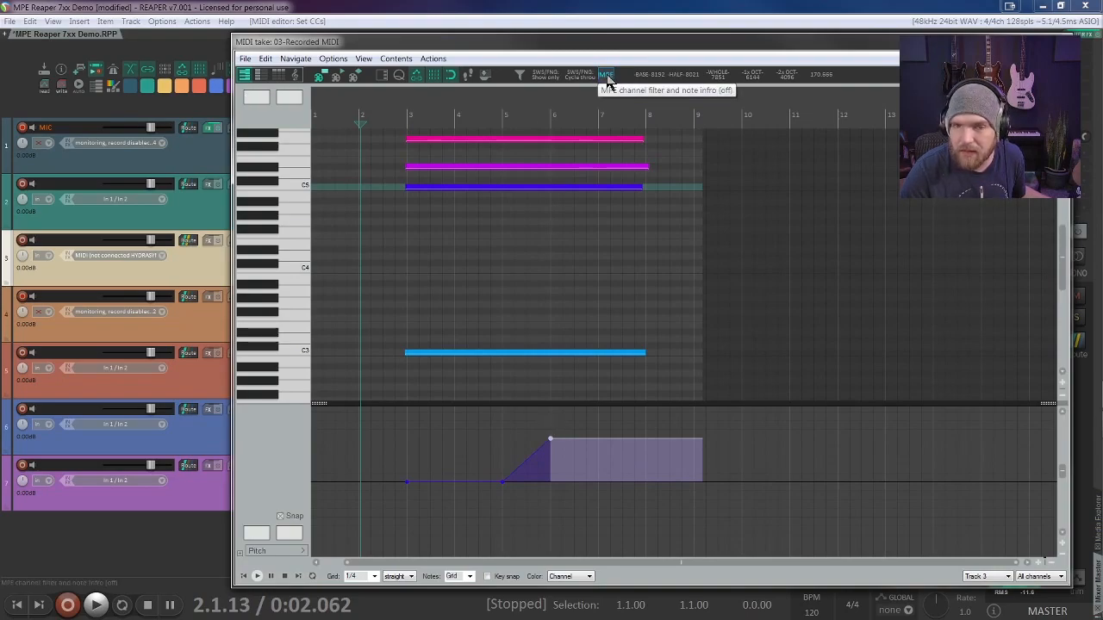
Step: Show the Event Properties and Filter Events windows and arrange them beside the C5 note's pitch curve
click(607, 76)
drag(568, 231, 916, 349)
drag(0, 447, 808, 287)
drag(965, 349, 915, 98)
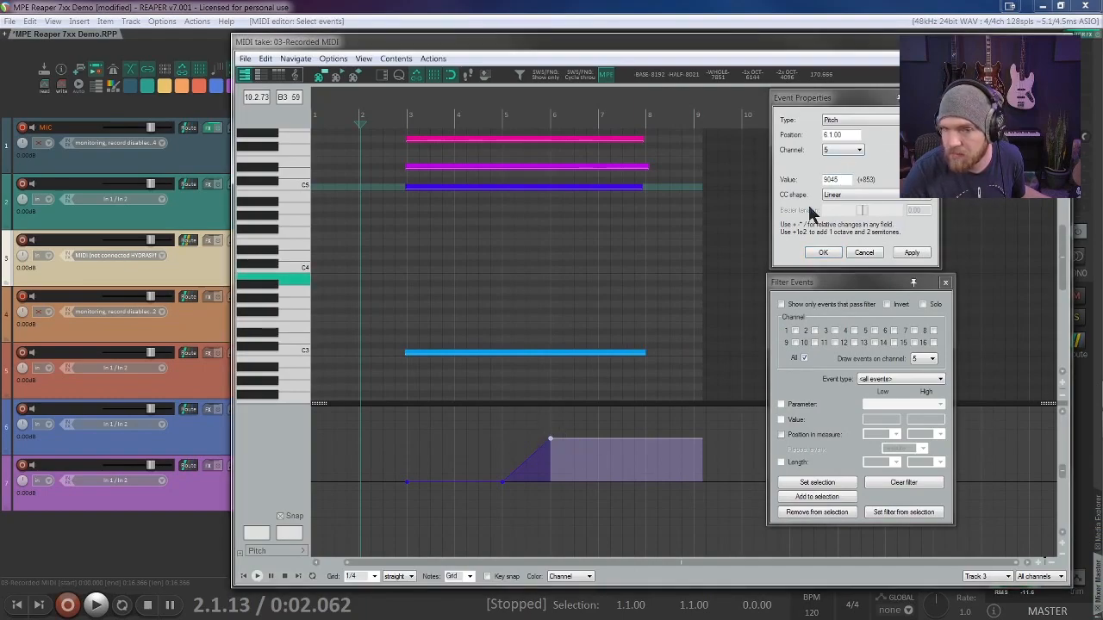
Step: Set the pitch point at measure 6 to value 10752 and bend the ramp from measure 5 into a Bezier curve with tension 0.49
drag(550, 439, 550, 482)
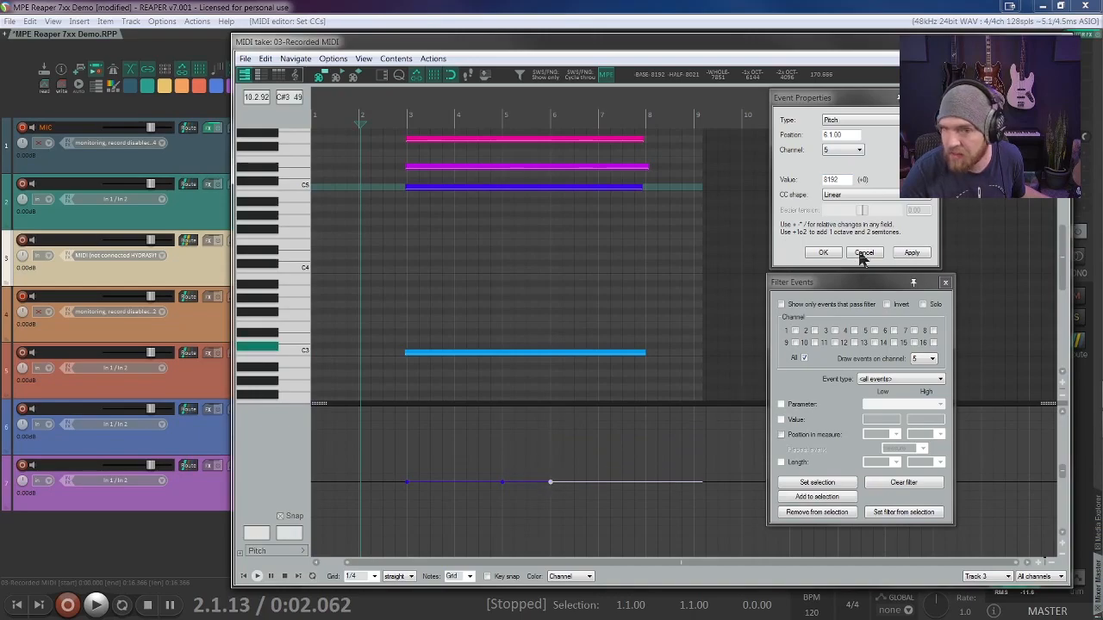
double_click(840, 181)
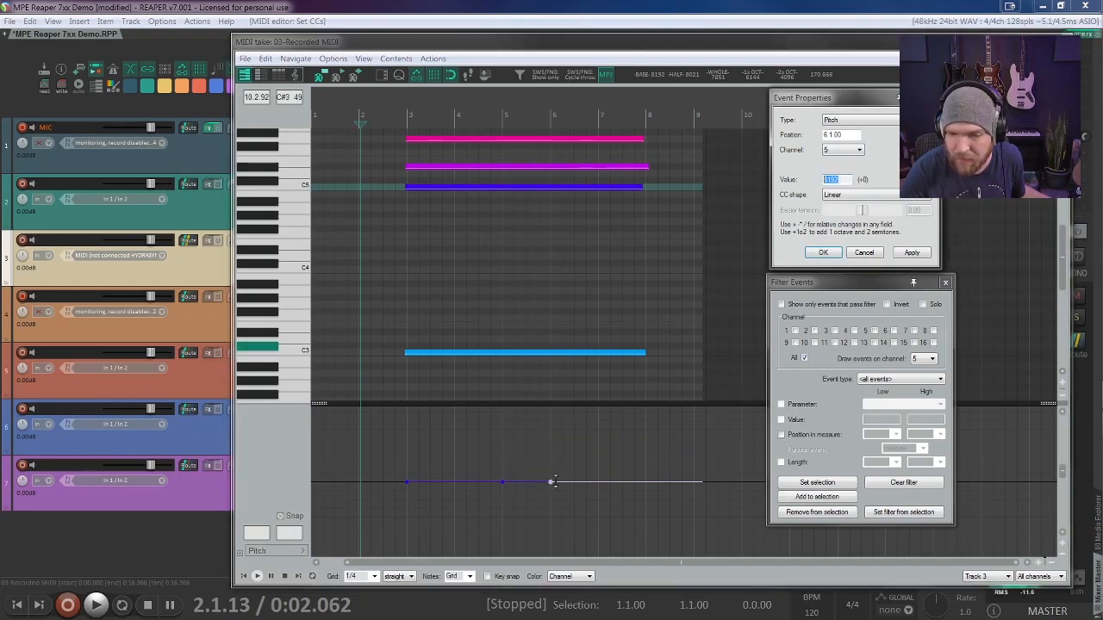
drag(551, 481, 550, 435)
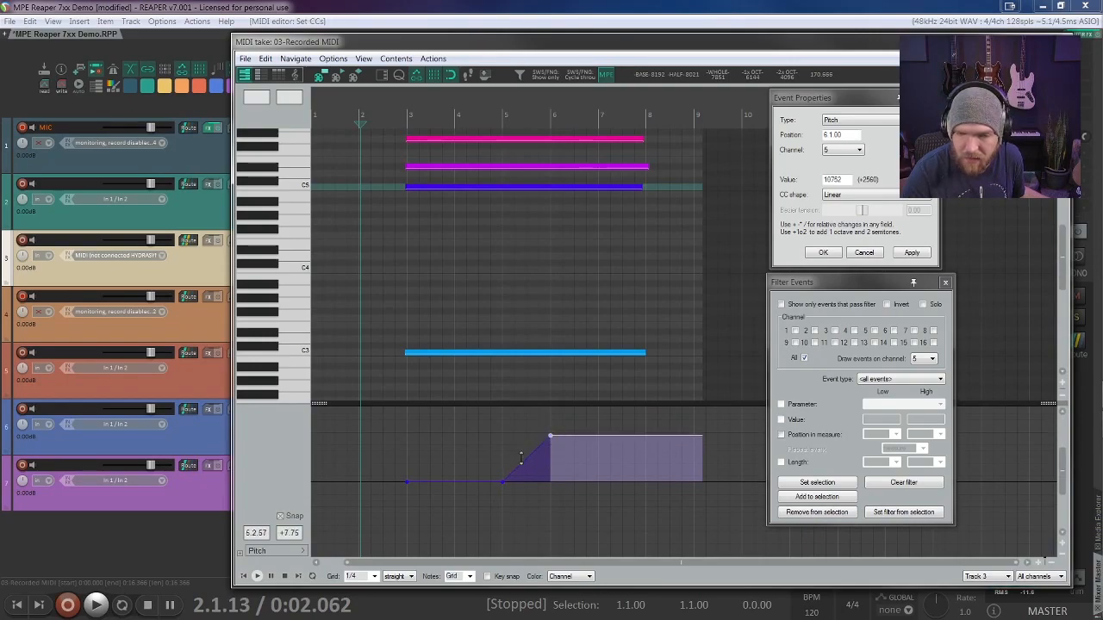
drag(521, 457, 538, 463)
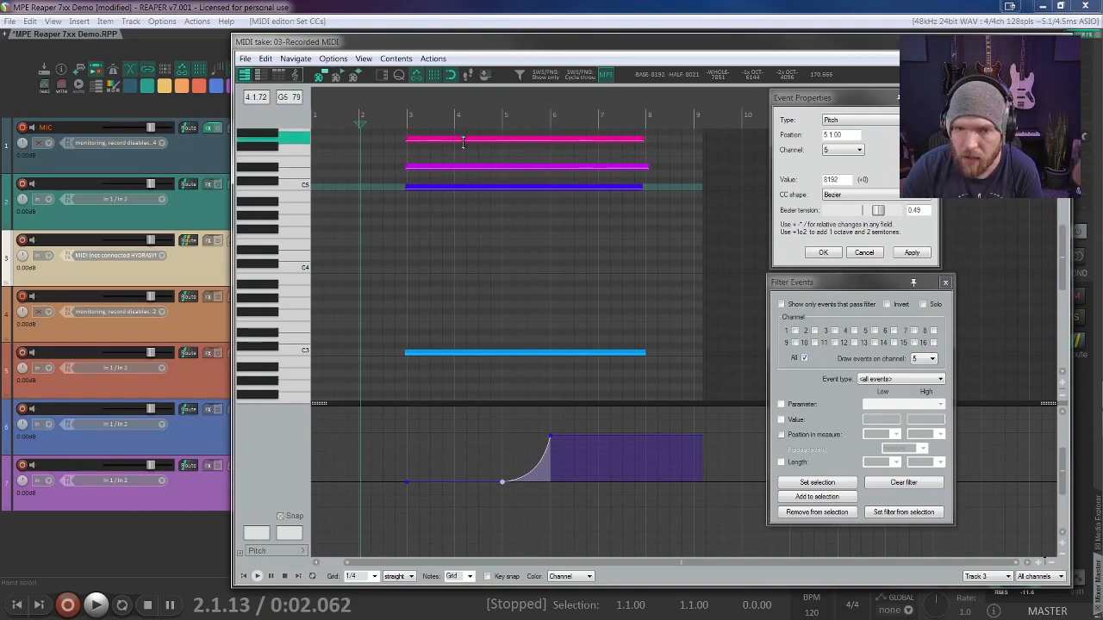
Step: Select the upper chord notes one after another to compare the channel and pitch curve assigned to each
click(517, 168)
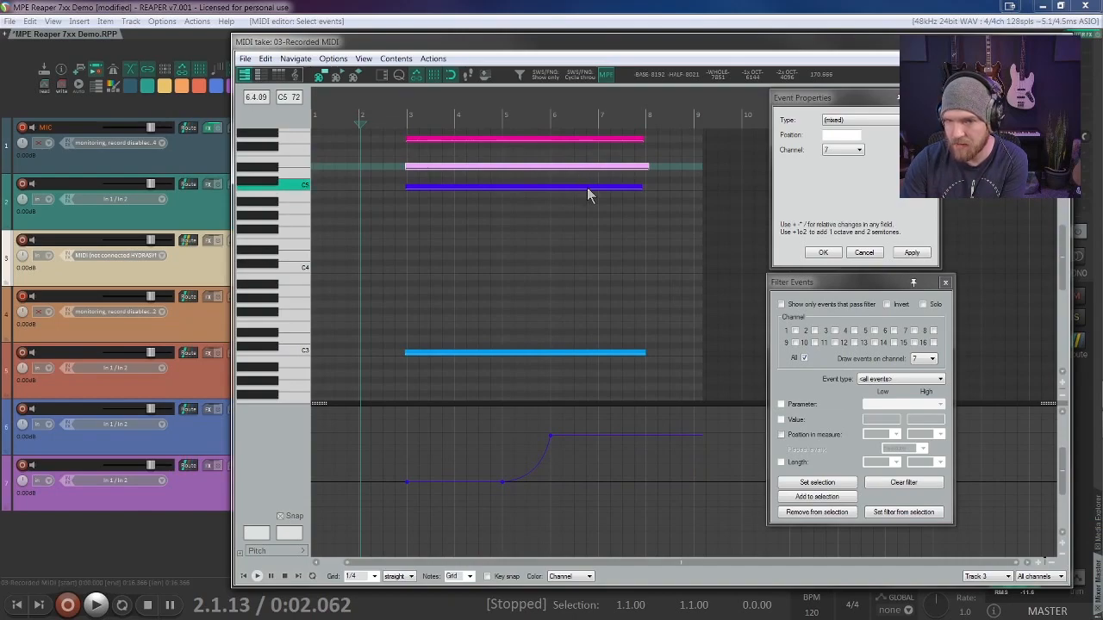
click(587, 187)
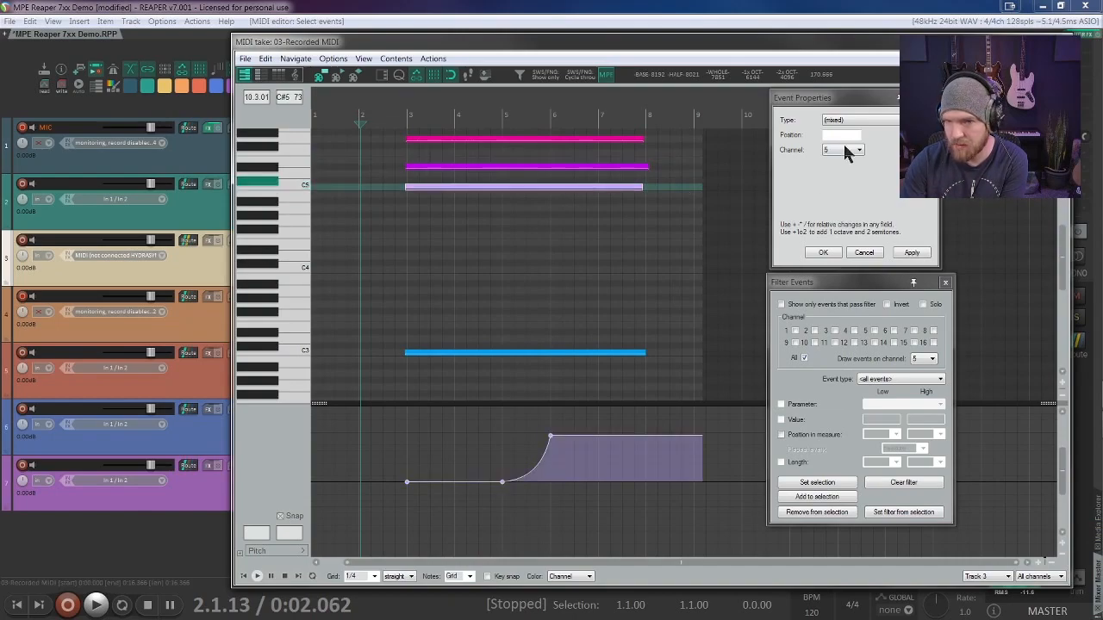
click(575, 169)
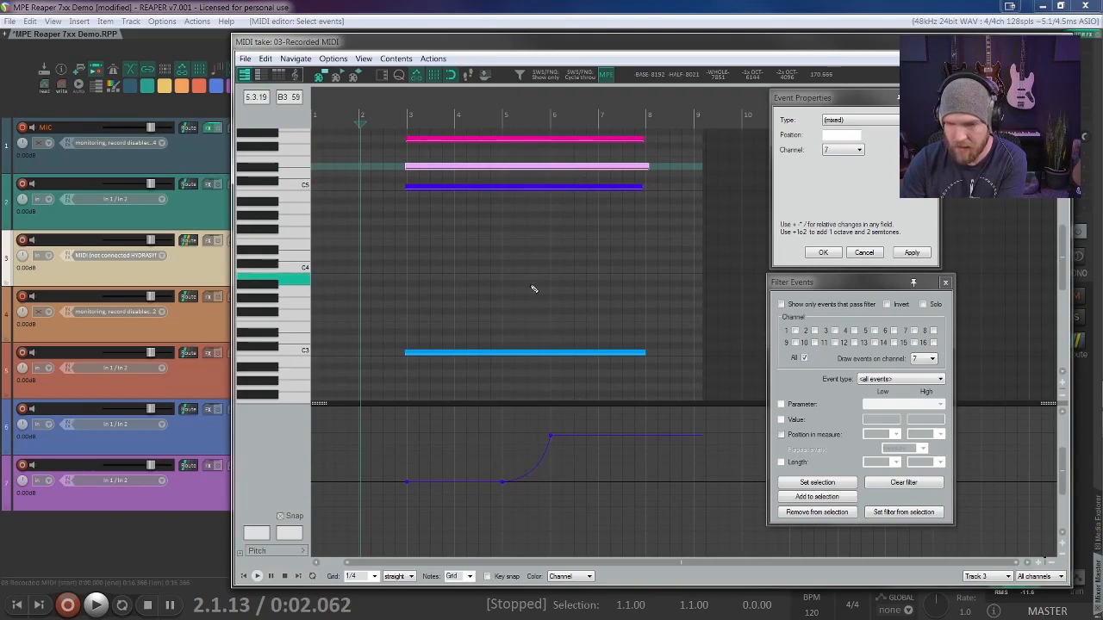
click(513, 188)
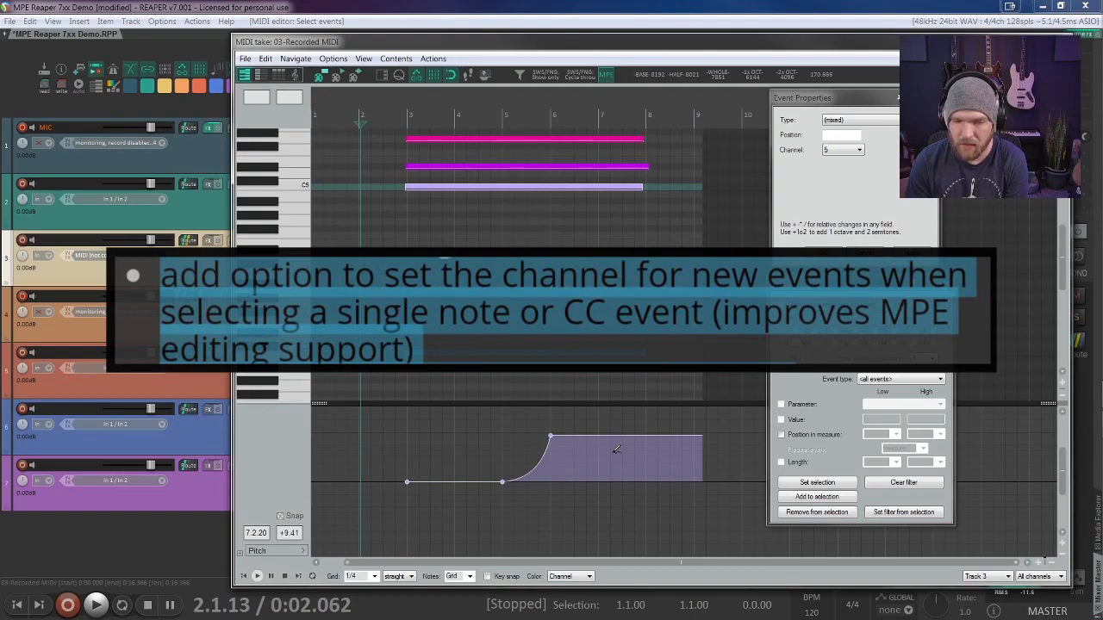
click(555, 167)
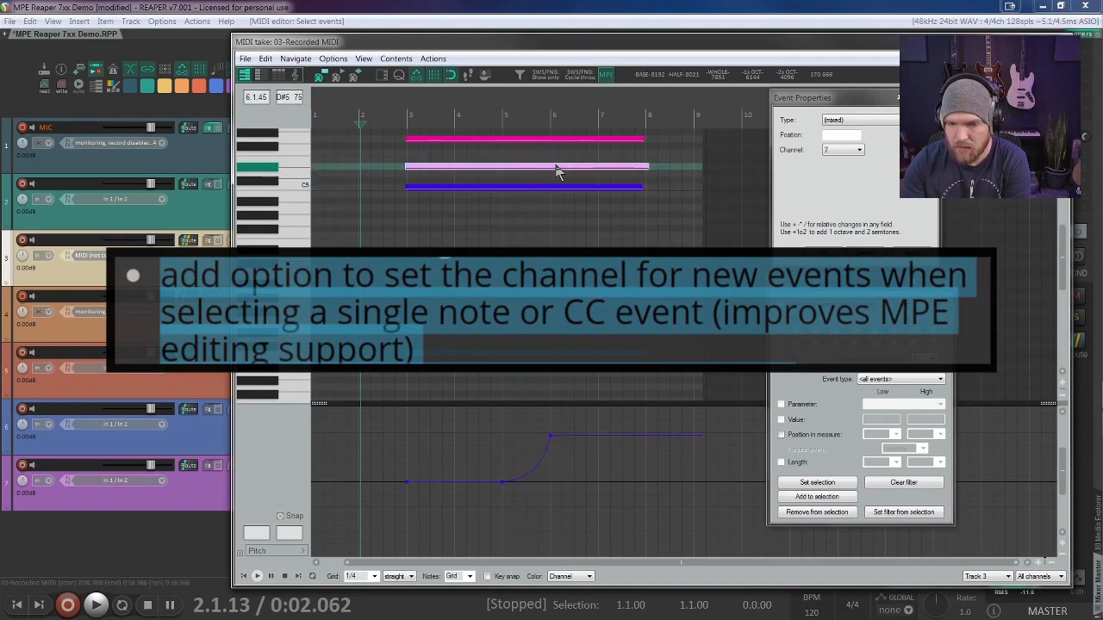
click(566, 139)
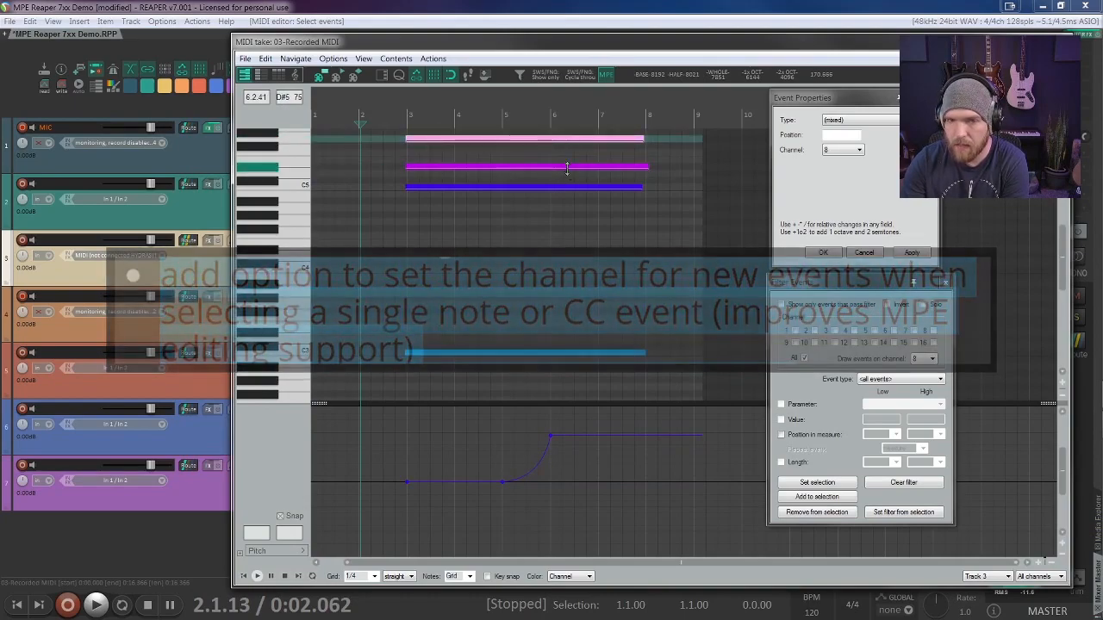
click(569, 168)
click(571, 186)
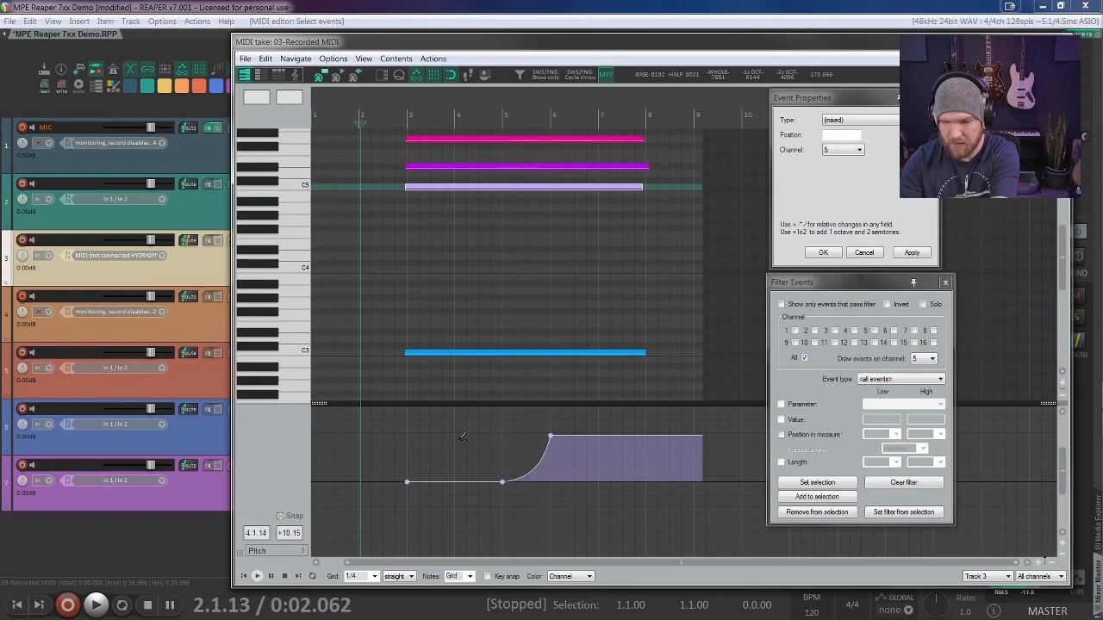
Step: Select the D#5 note on channel 7 and close the Event Properties and Filter Events windows
click(542, 168)
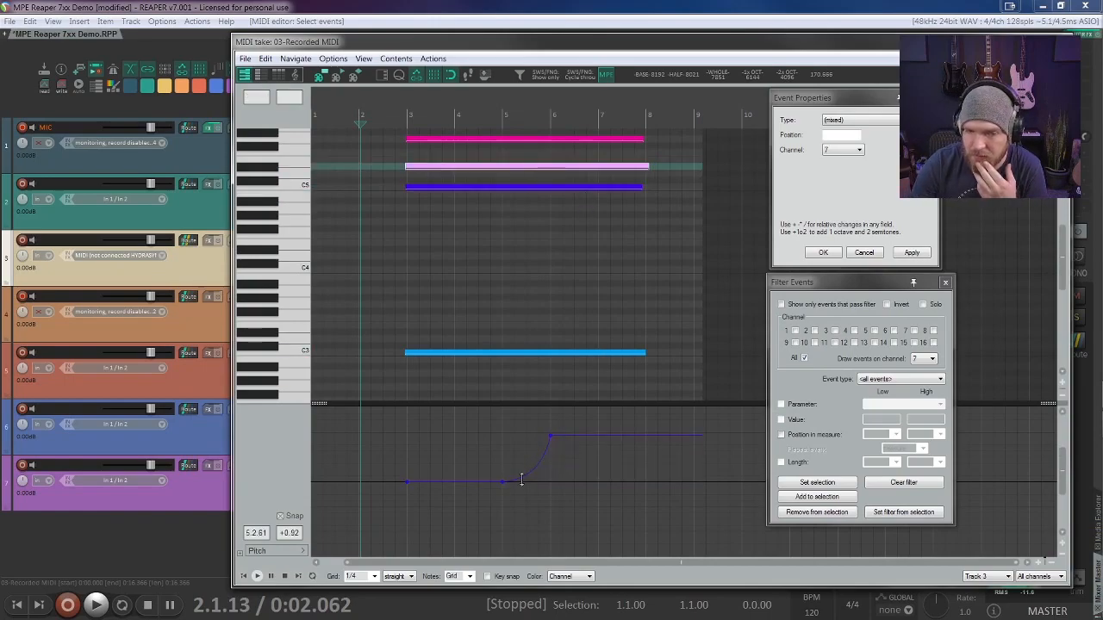
click(930, 98)
click(945, 283)
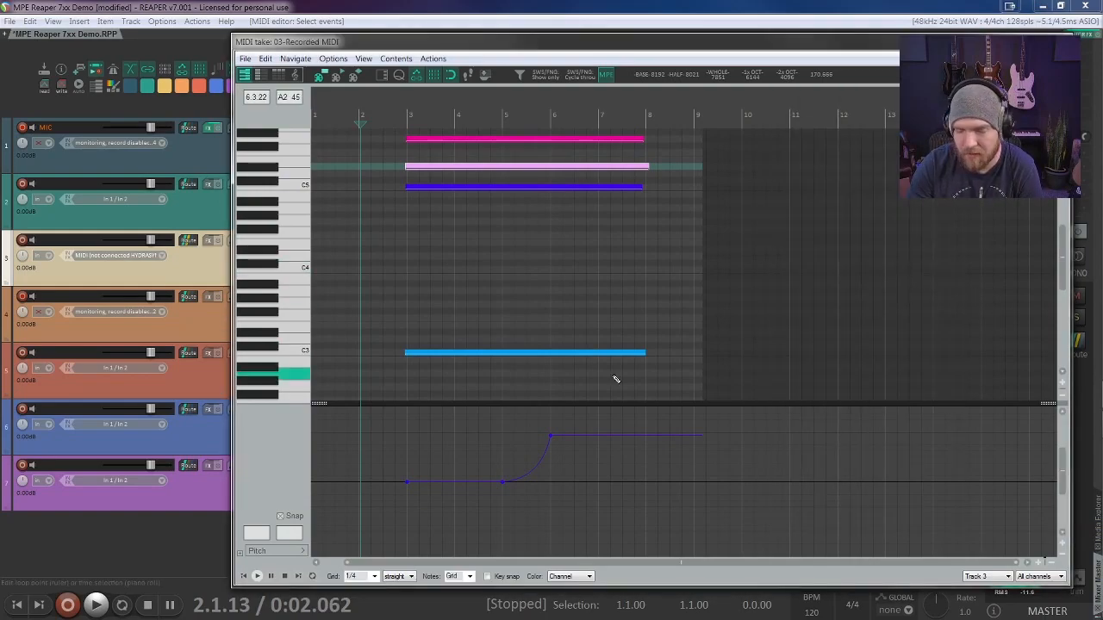
scroll(518, 351, up, 2)
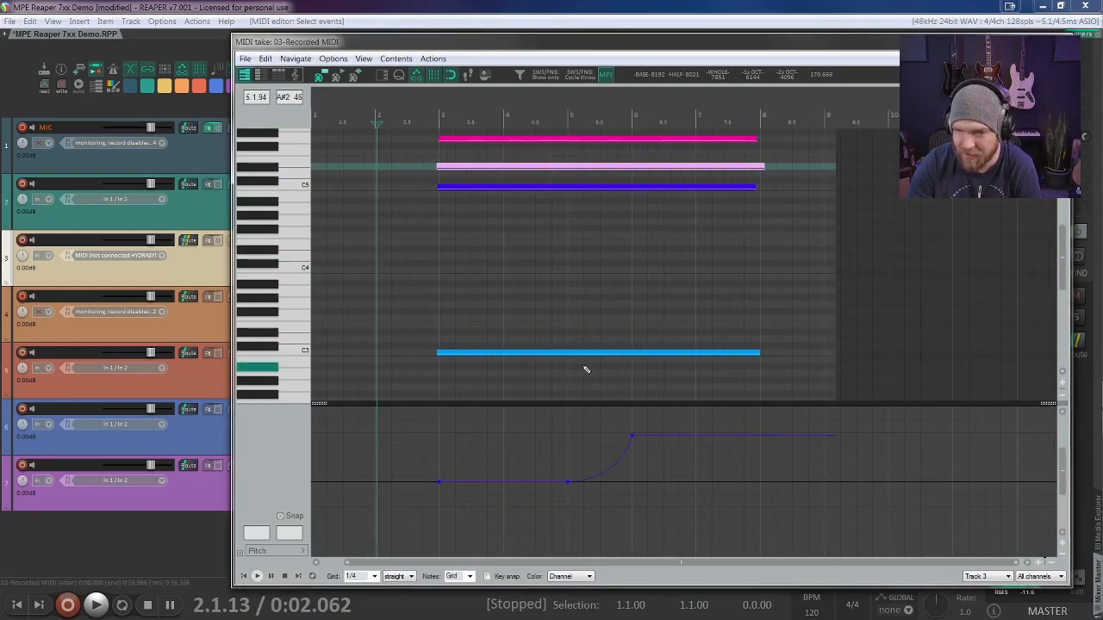
scroll(584, 369, up, 1)
scroll(586, 374, down, 1)
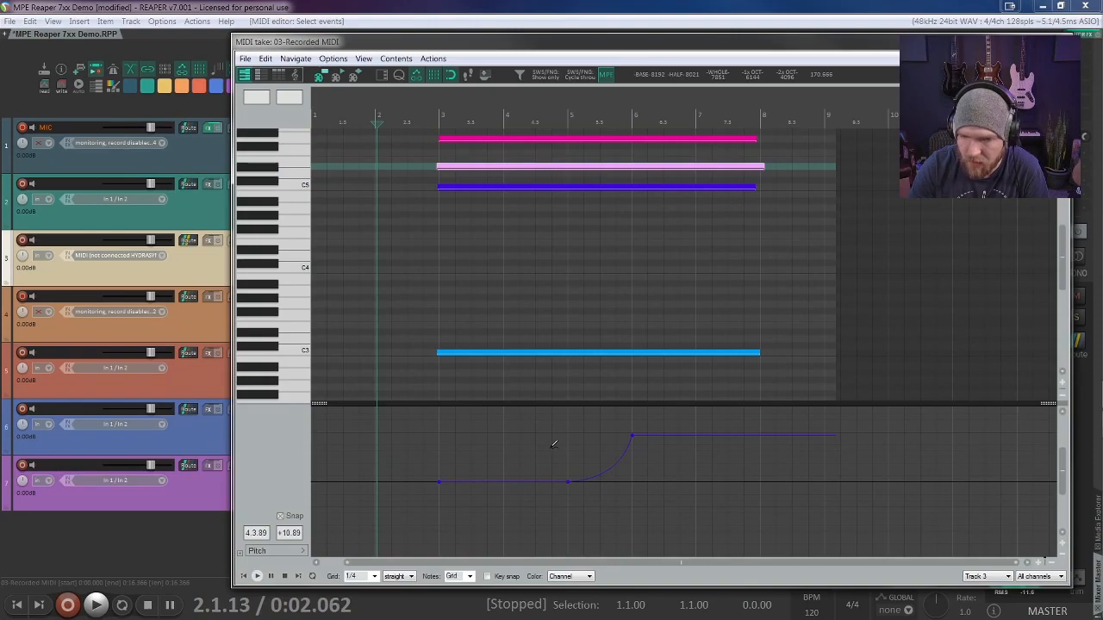
click(440, 481)
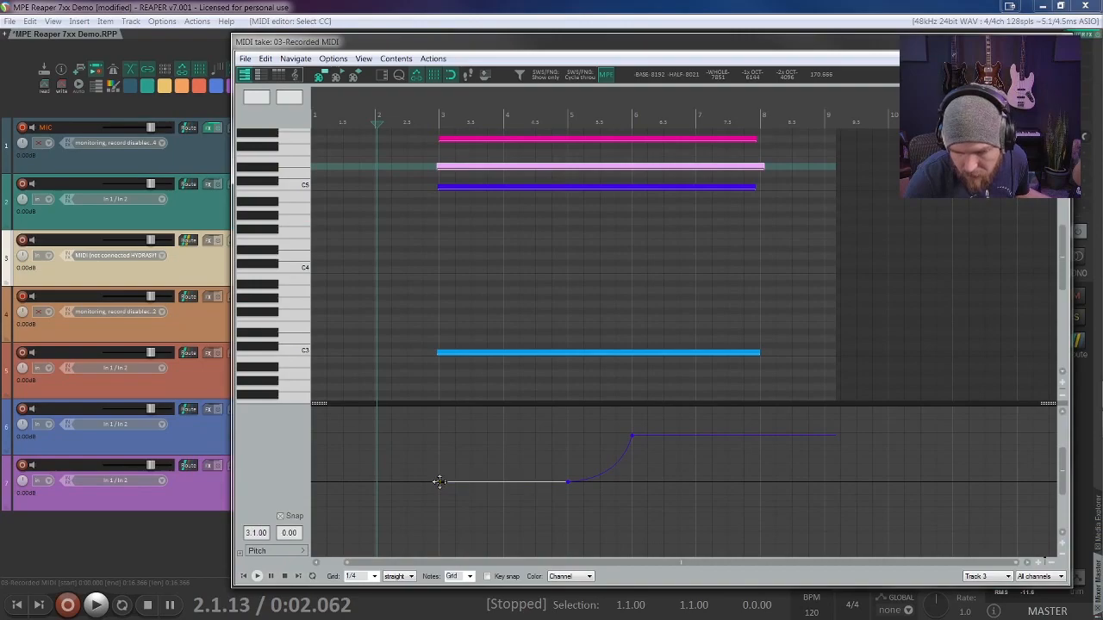
click(569, 480)
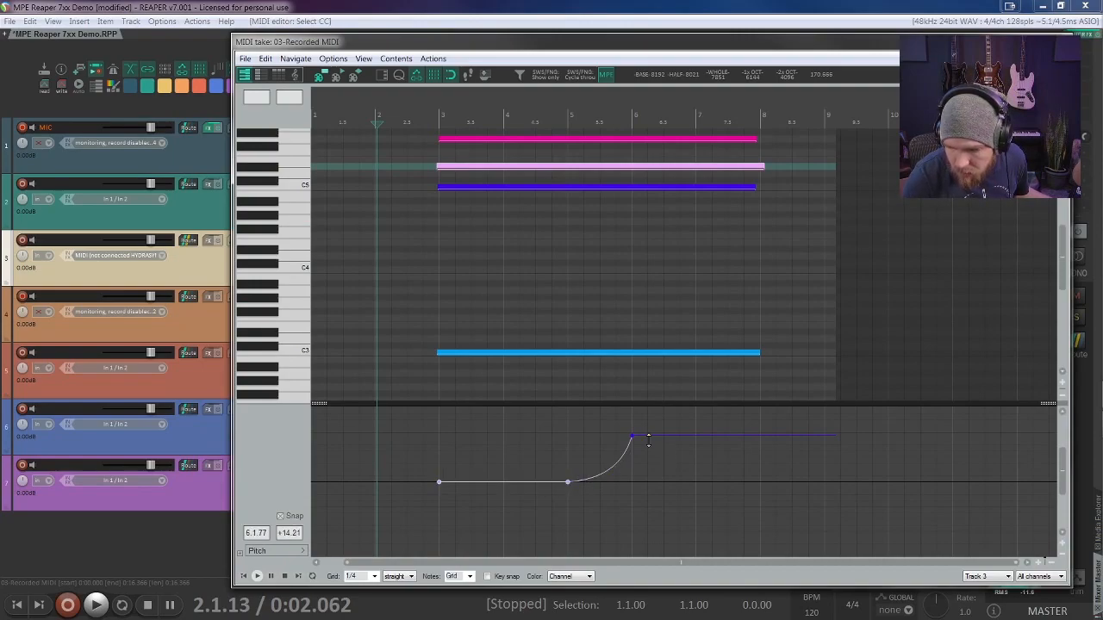
click(630, 482)
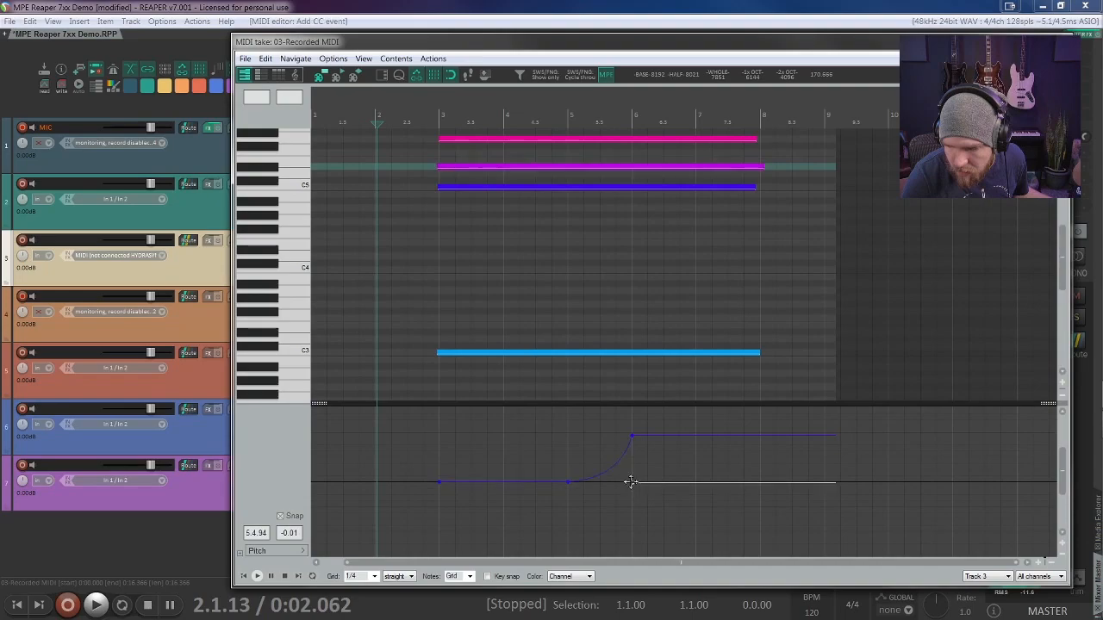
click(632, 482)
drag(631, 482, 632, 469)
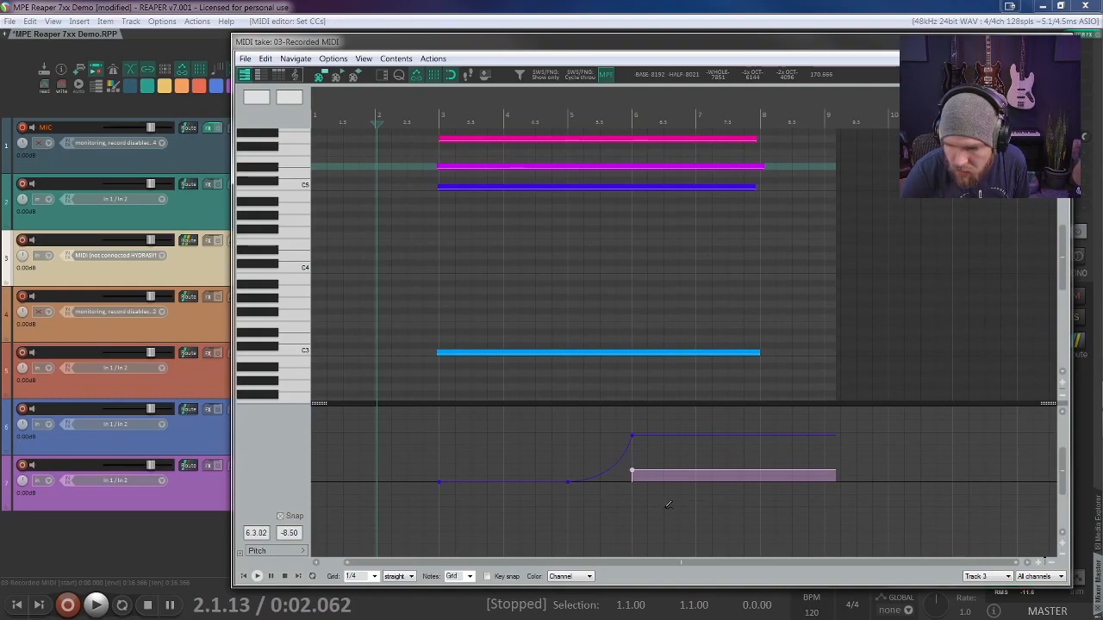
drag(619, 466, 681, 484)
key(ctrl+z)
key(ctrl+z)
key(ctrl+z)
key(ctrl+z)
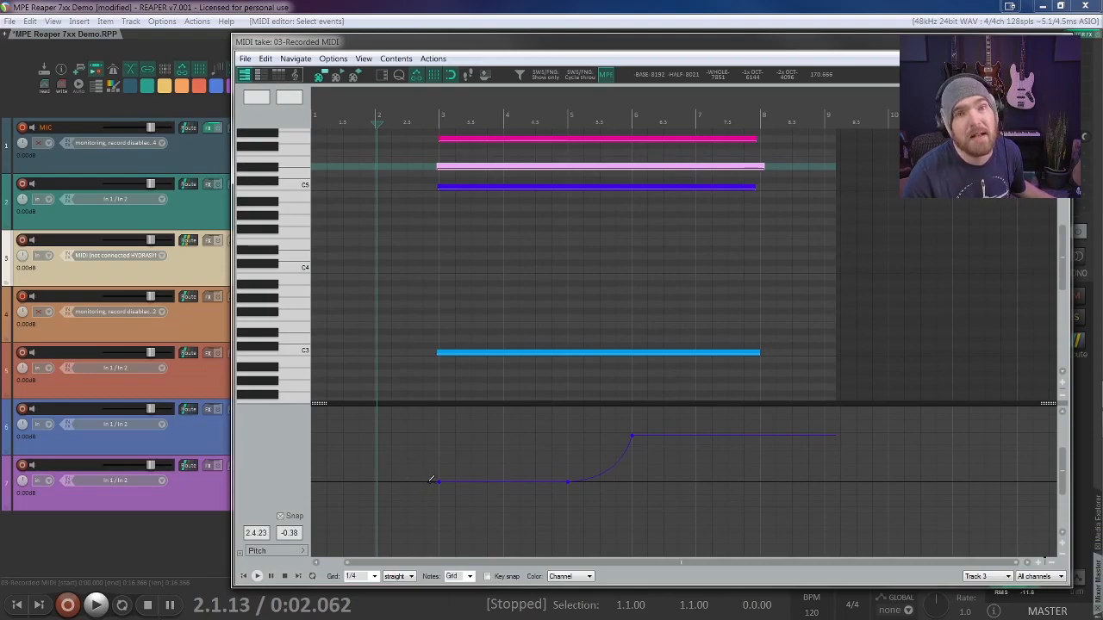
Step: Draw the D#5 note's pitch bend with points at measures 3, 5 and 6, rising along an upward-bending curve to about +4 semitones
click(424, 483)
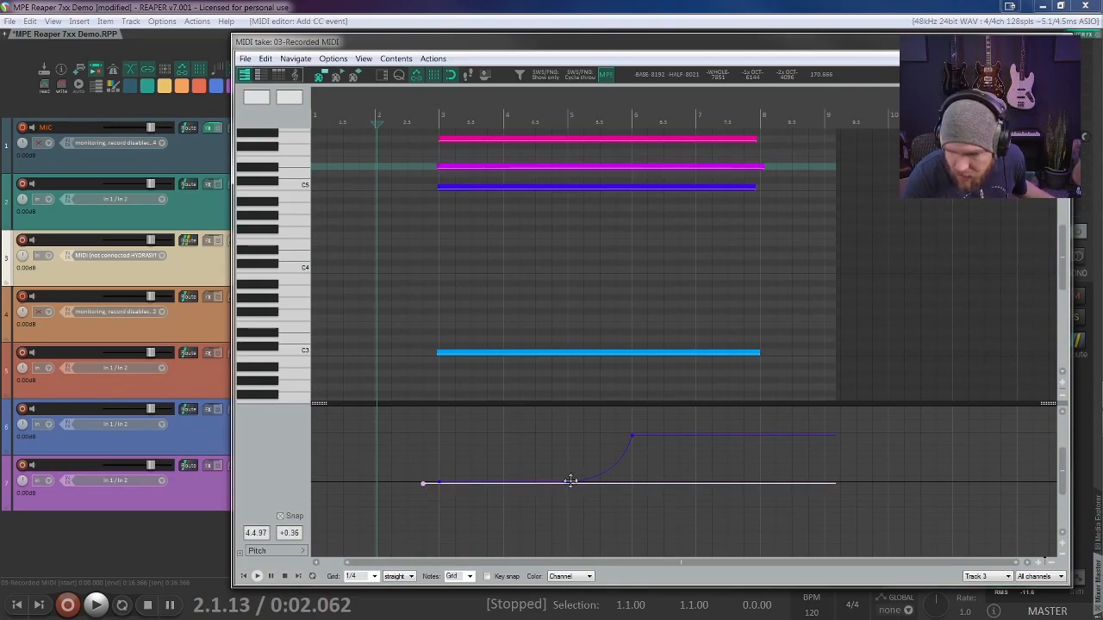
click(505, 483)
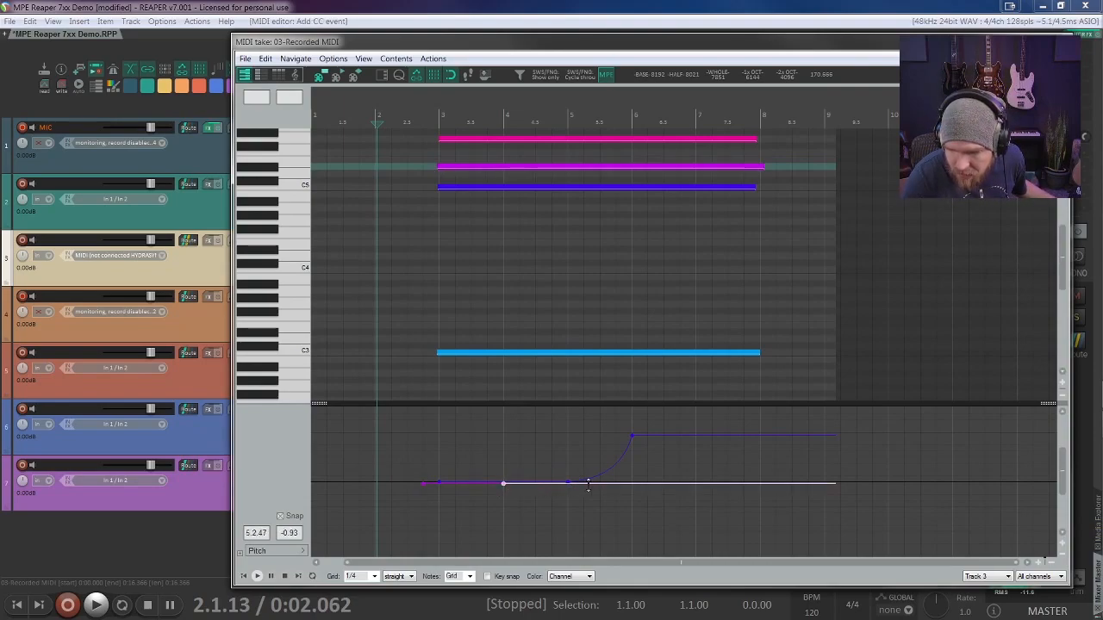
click(633, 484)
mouse_move(439, 482)
mouse_down()
mouse_move(513, 483)
mouse_move(497, 483)
mouse_move(503, 472)
mouse_move(503, 484)
mouse_move(632, 482)
mouse_move(632, 469)
mouse_up()
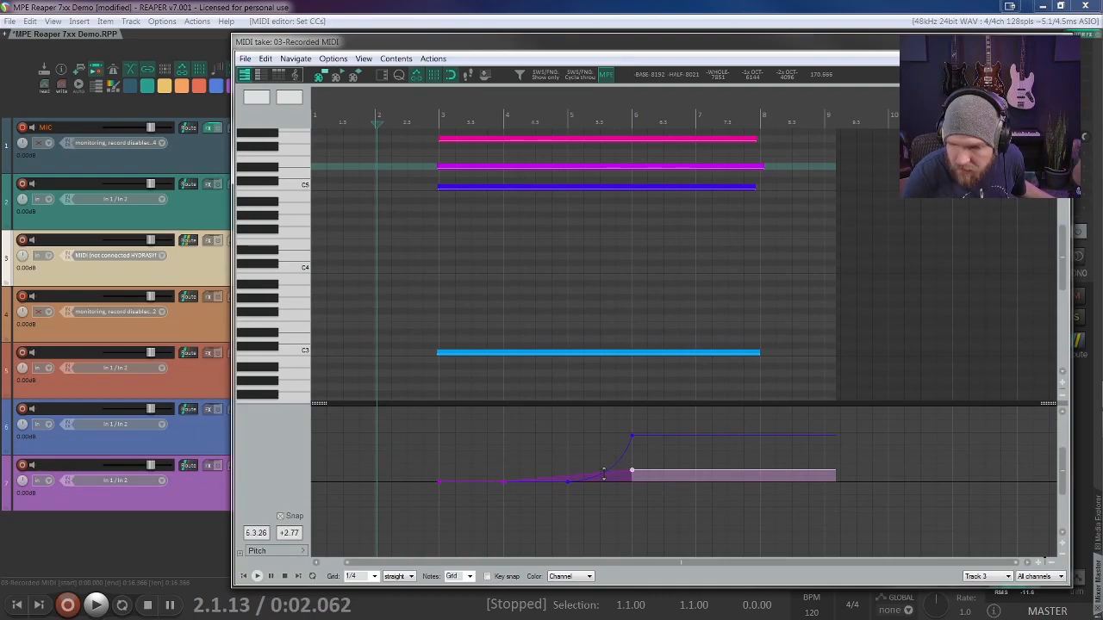
drag(503, 482, 569, 482)
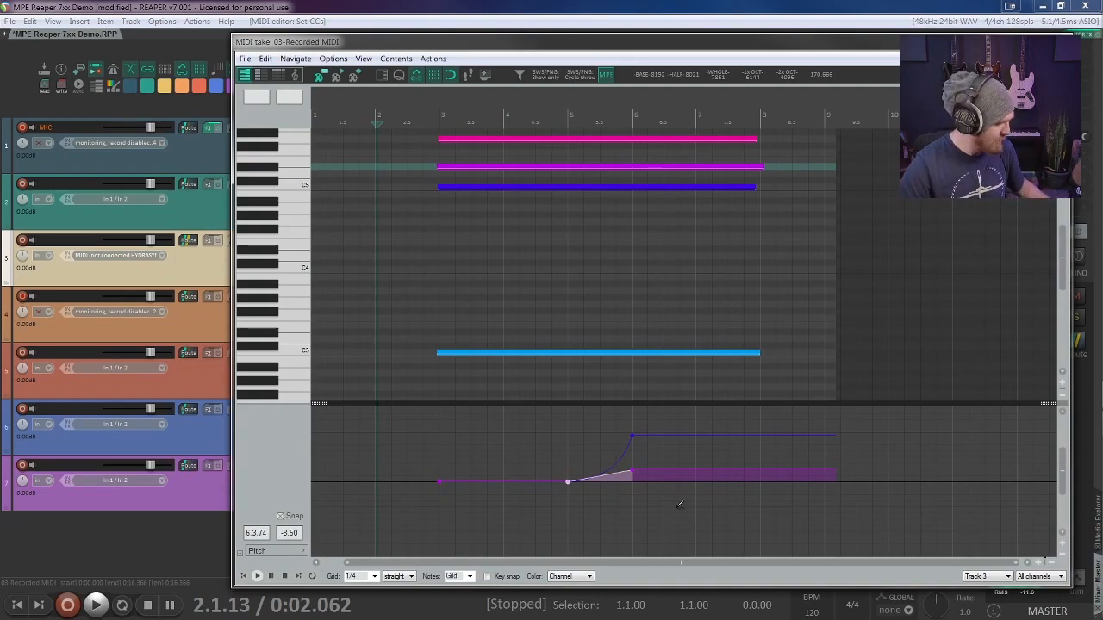
ctrl+scroll(615, 485, up, 2)
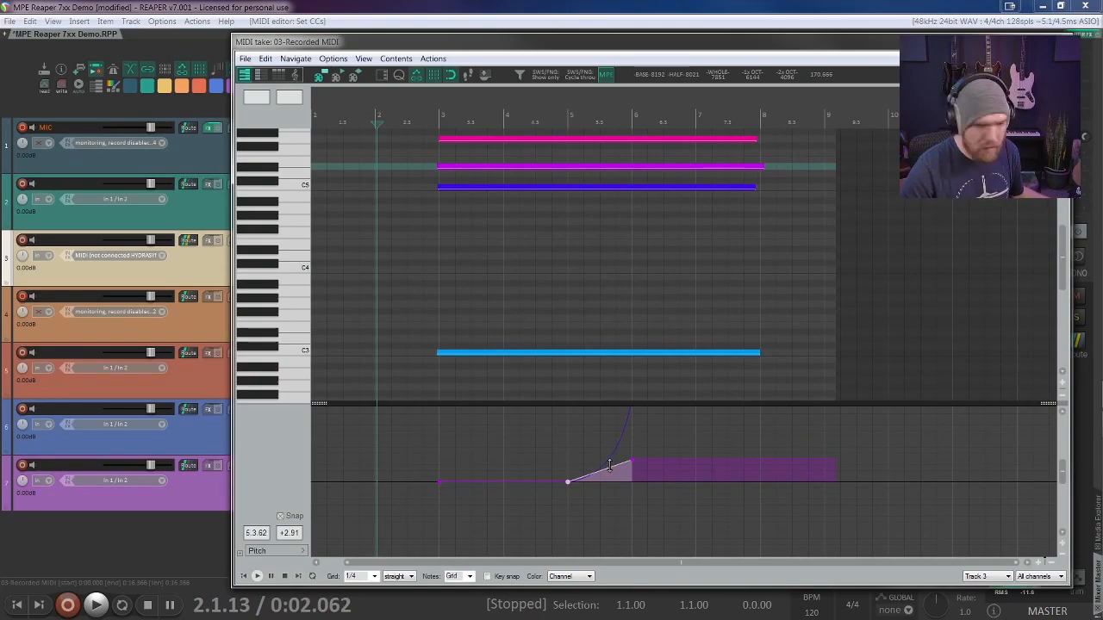
drag(609, 465, 620, 480)
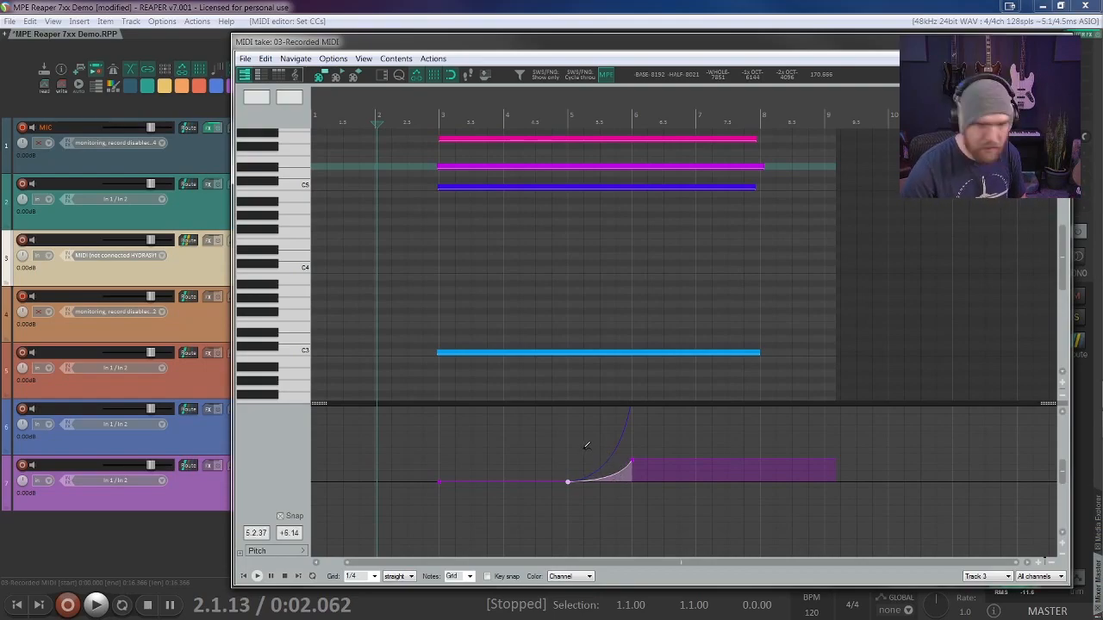
Step: Select the C3 note and place its own pitch points on the zero line at measures 3, 5 and 6
click(443, 353)
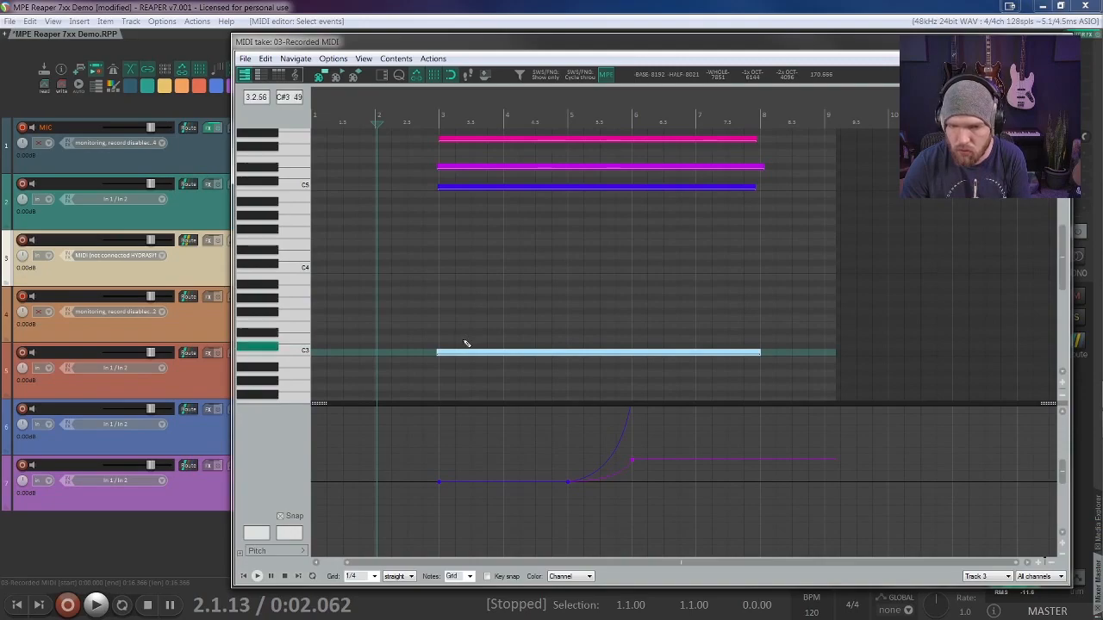
click(433, 481)
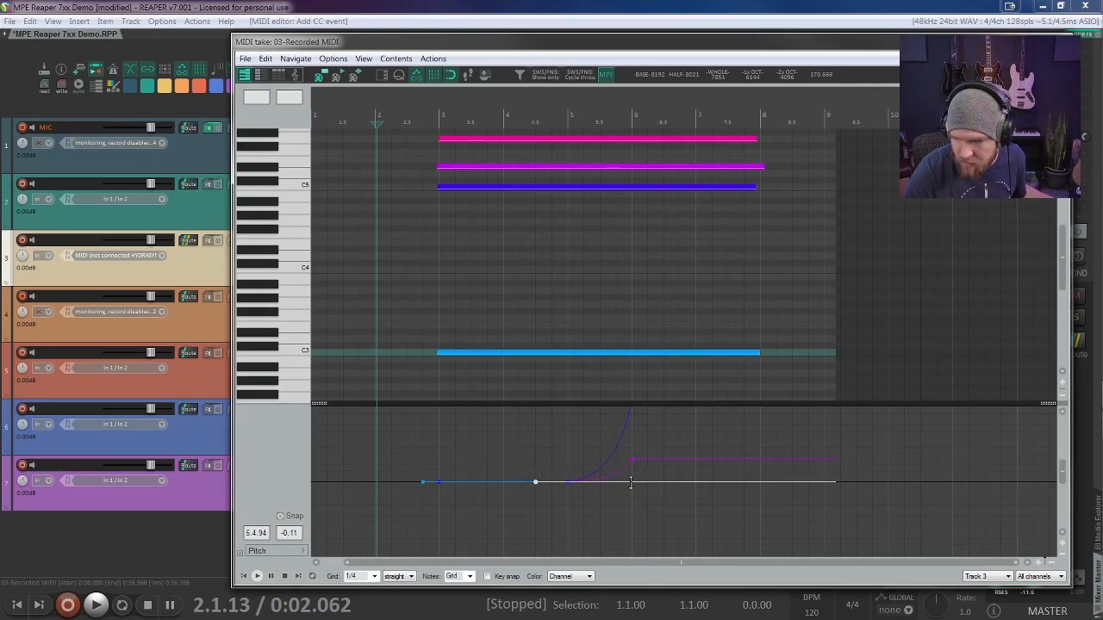
click(421, 483)
click(538, 483)
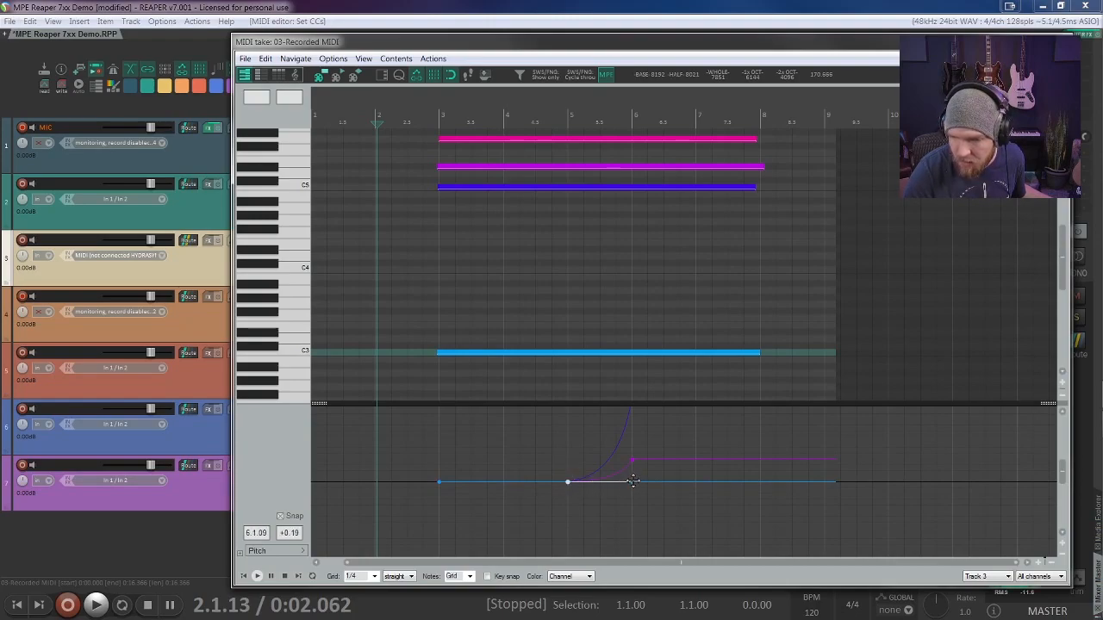
Step: Try a curved rise to about +15 semitones at measure 6 on the C3 note's pitch line, and return that point to zero
drag(631, 482, 632, 437)
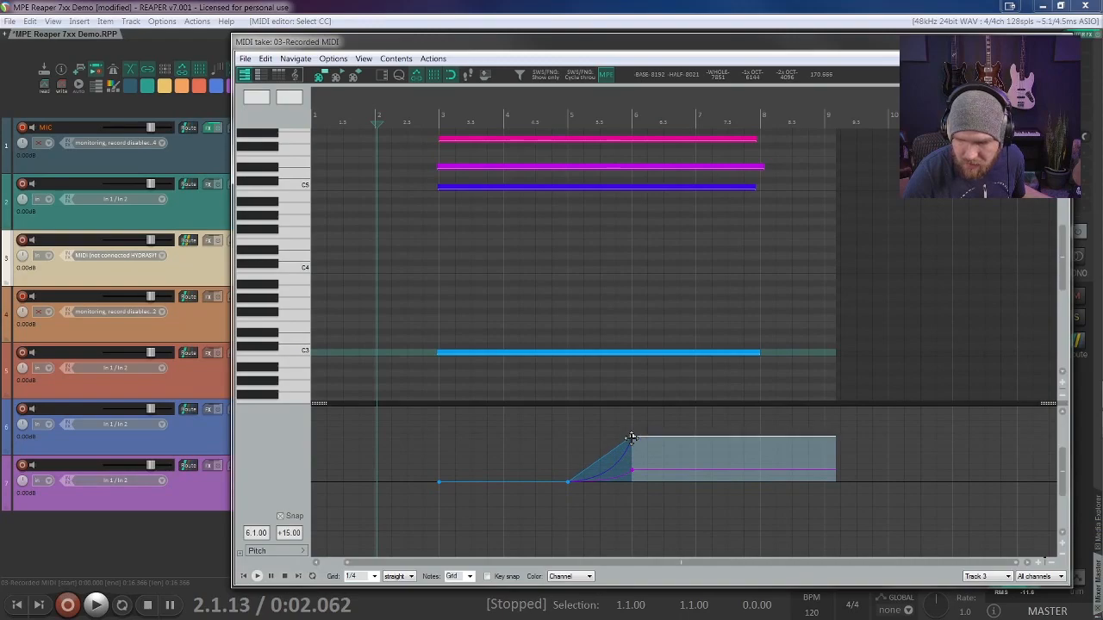
click(603, 451)
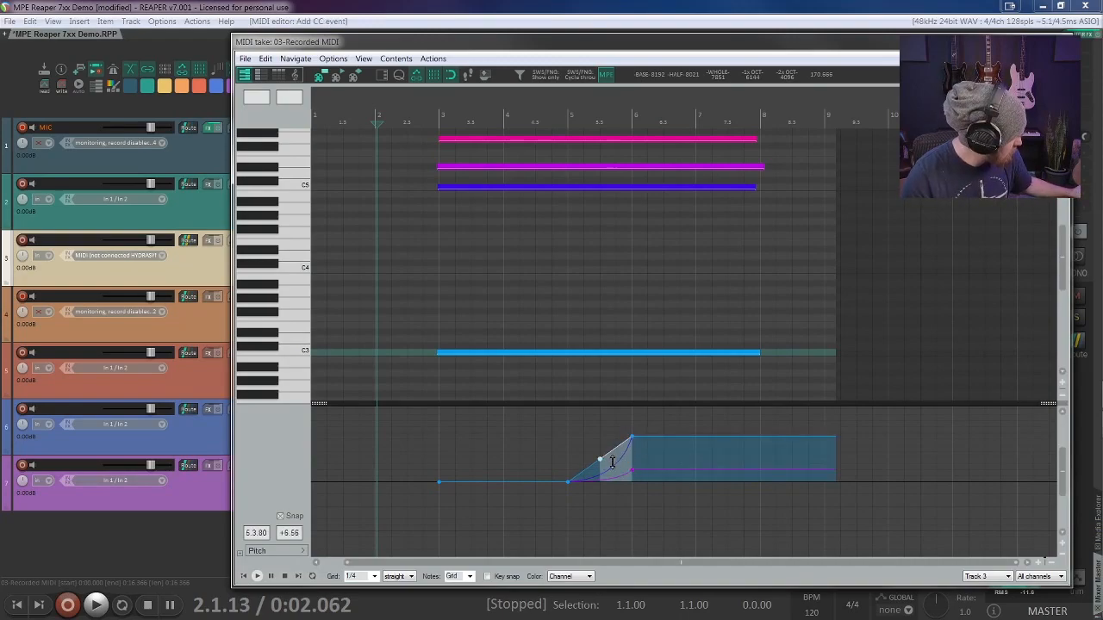
key(ctrl+z)
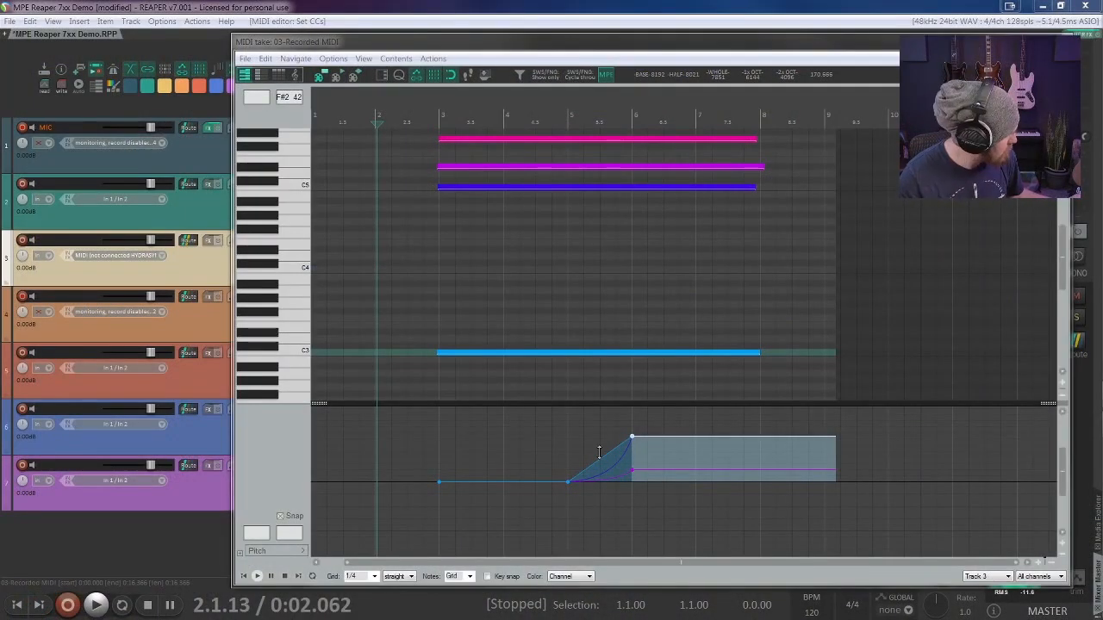
drag(598, 452, 605, 459)
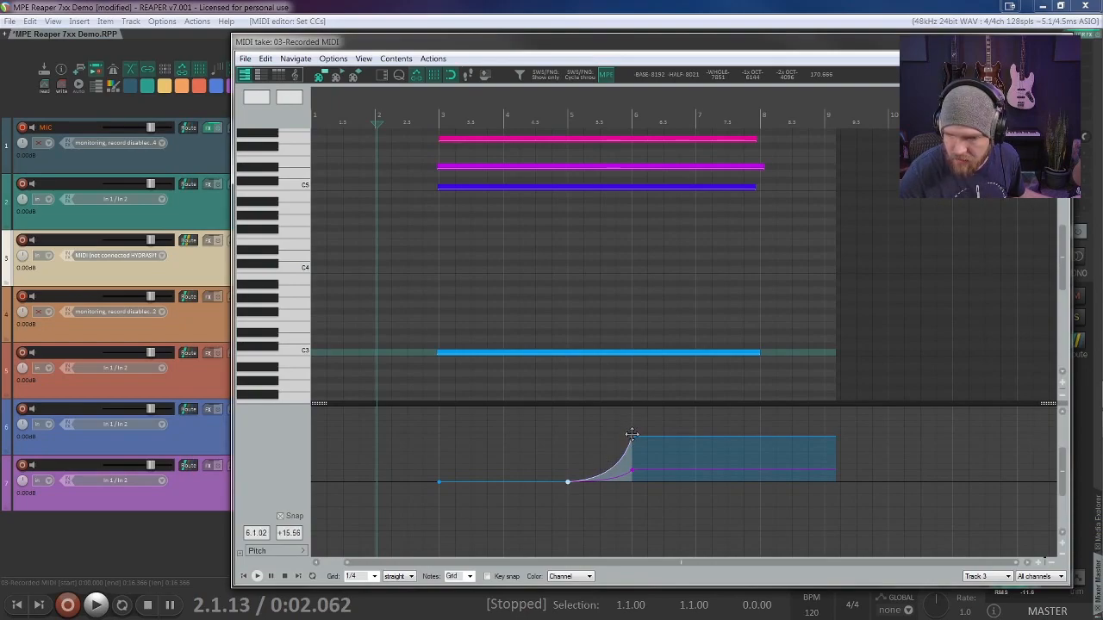
drag(631, 435, 633, 480)
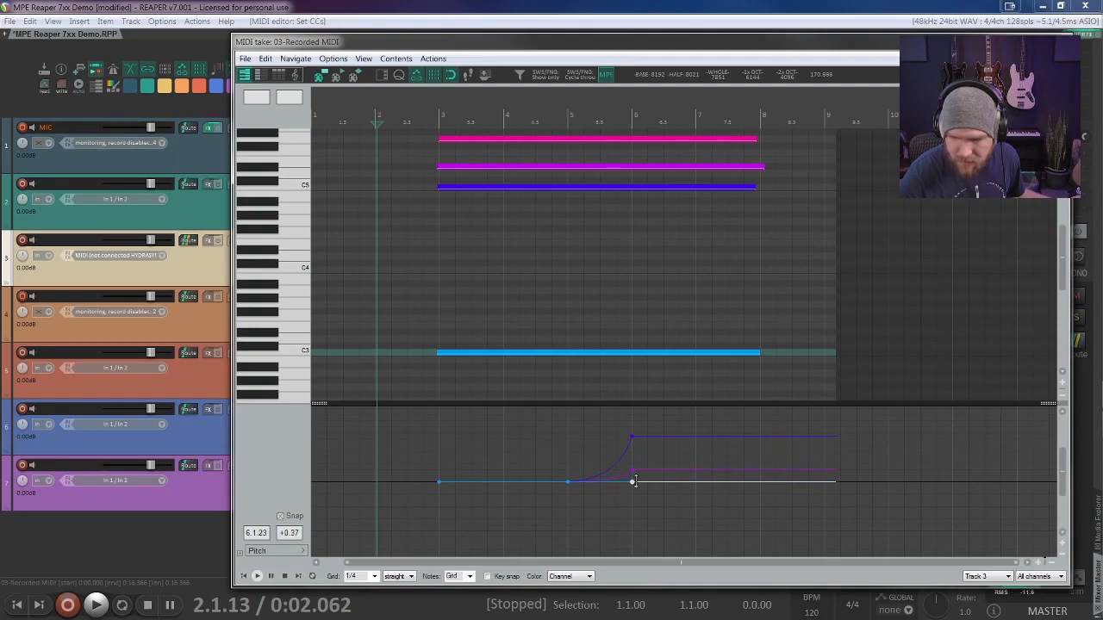
Step: Draw the G5 note's pitch bend with points at measures 3, 5 and 6, rising along a curve to +4.00 semitones
click(488, 137)
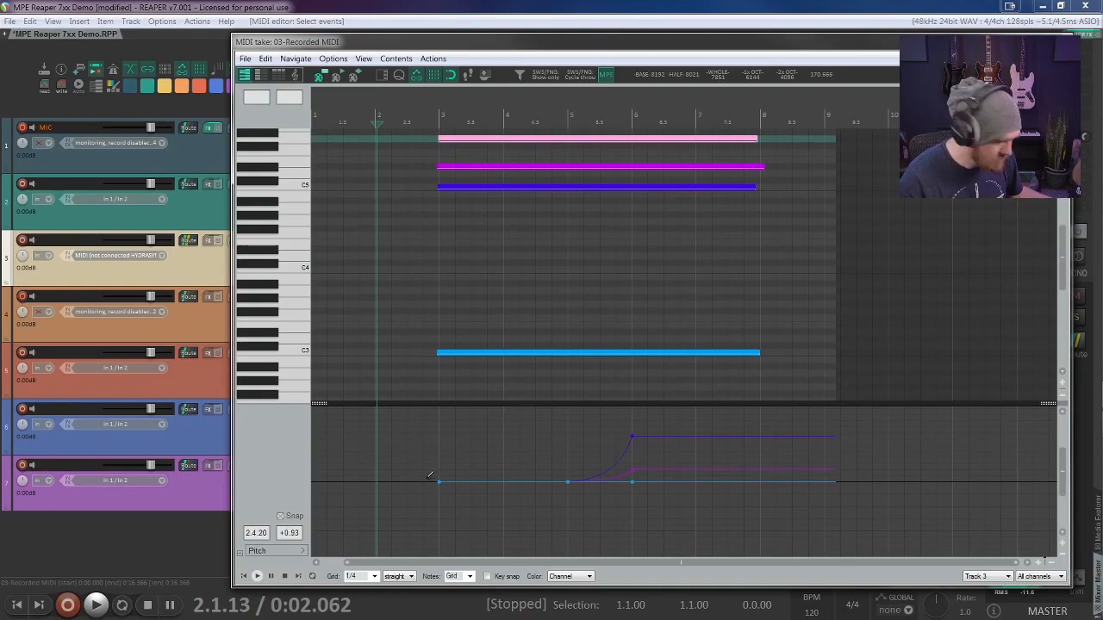
click(433, 480)
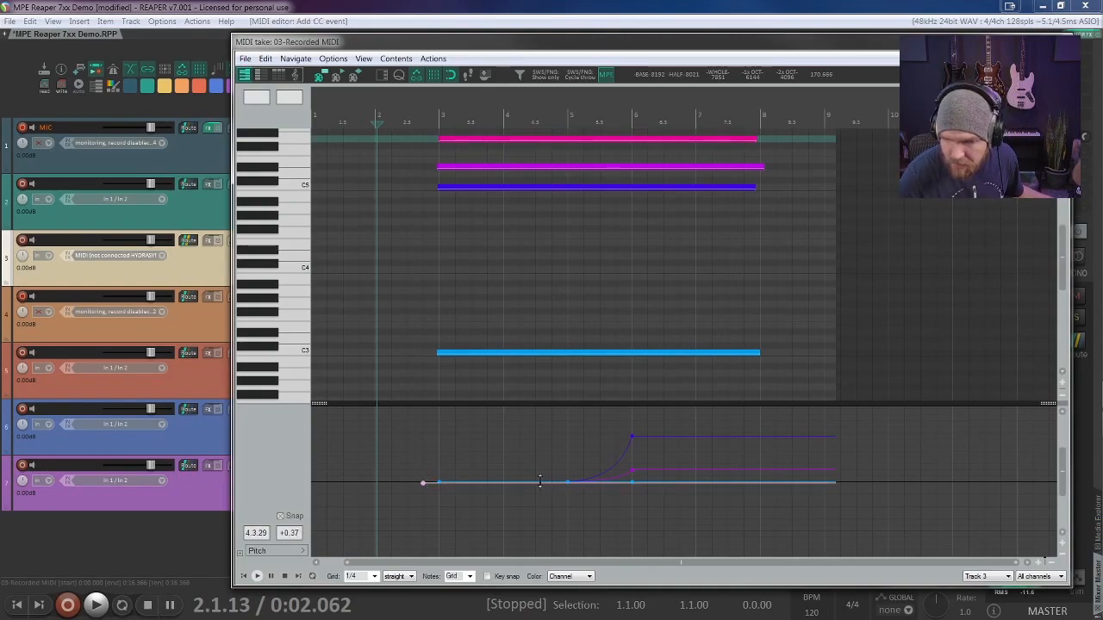
click(439, 482)
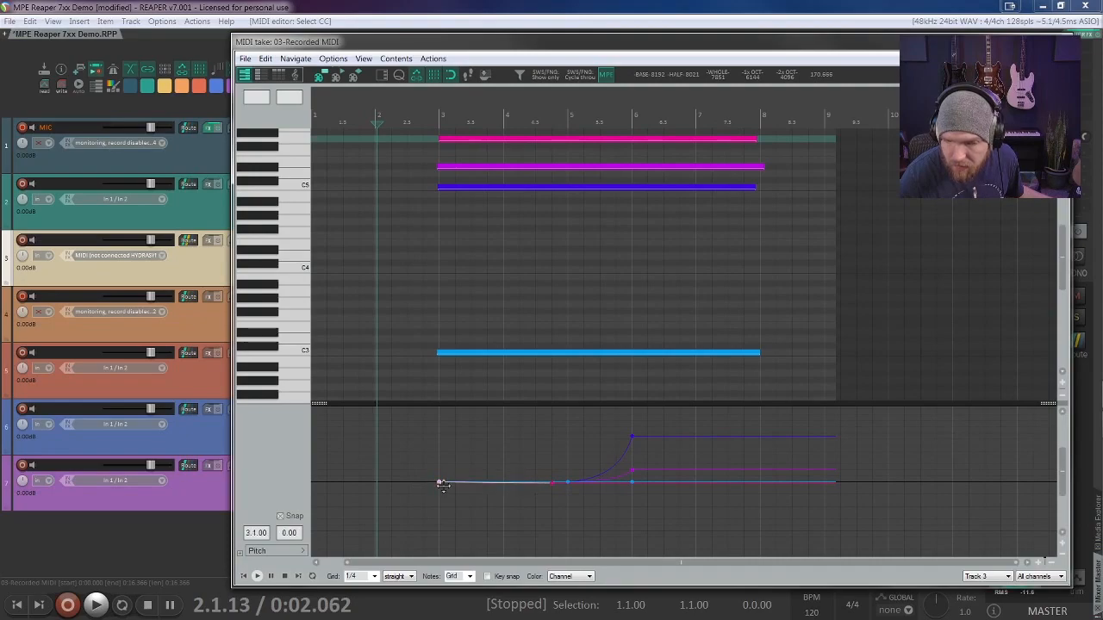
click(567, 482)
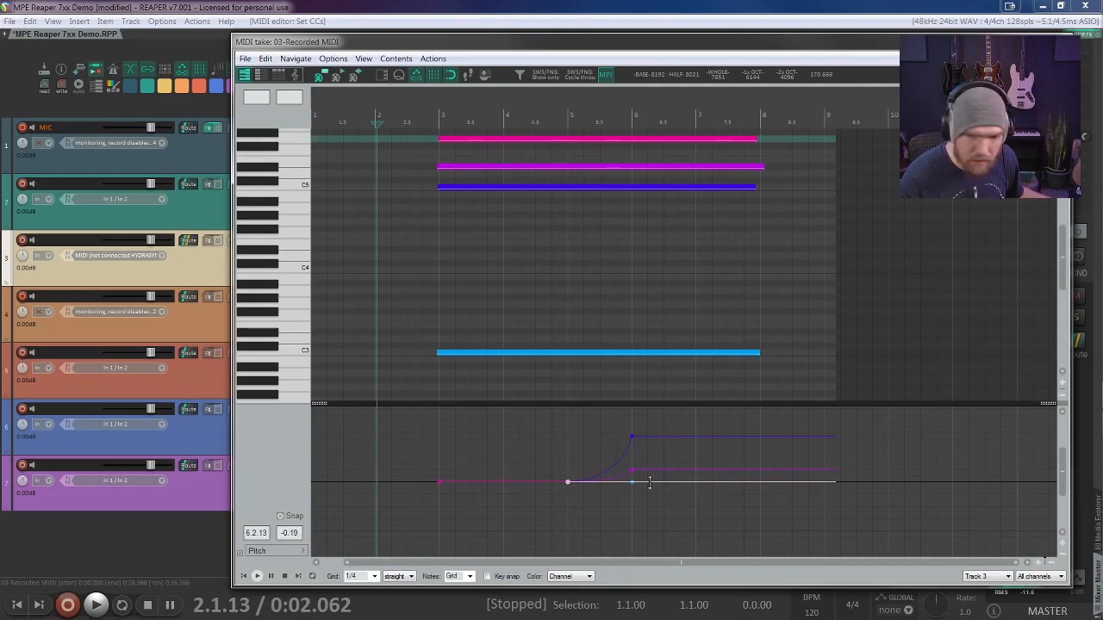
click(649, 482)
mouse_move(646, 482)
mouse_down()
mouse_move(632, 411)
mouse_move(632, 469)
mouse_up()
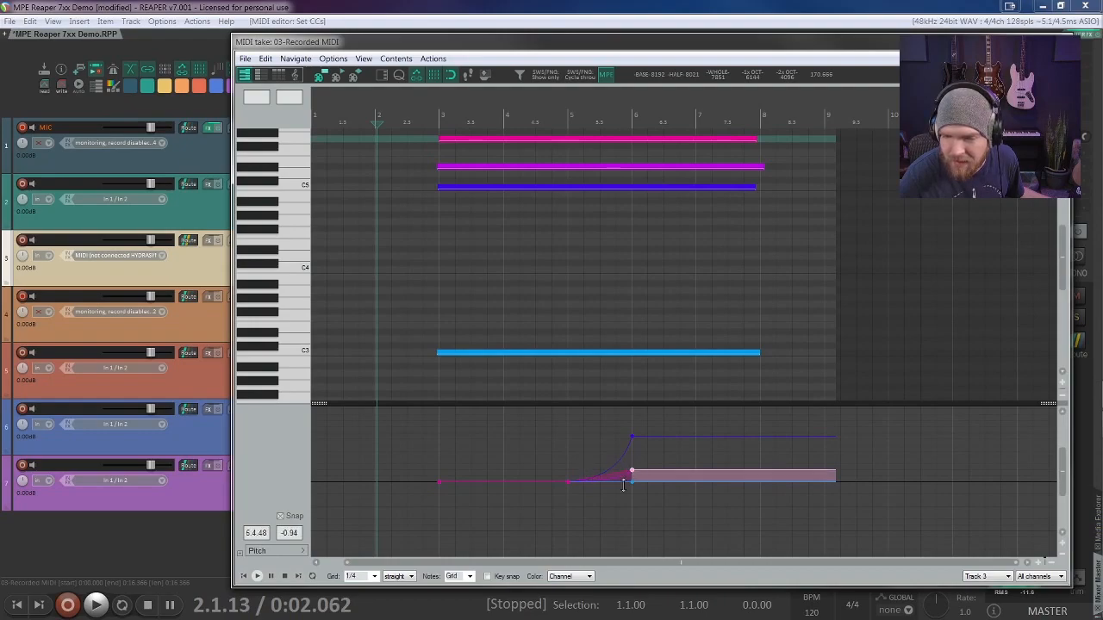
click(617, 473)
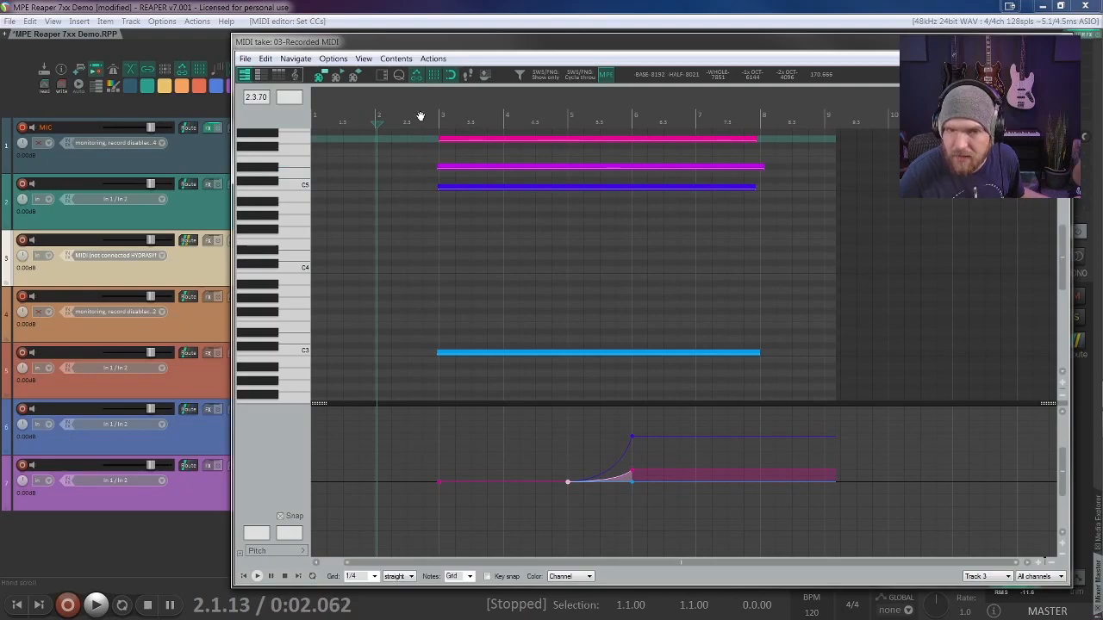
Step: Play the chord from measure 2, raise the G5 note's pitch point at measure 6 slightly, and play it again
click(372, 112)
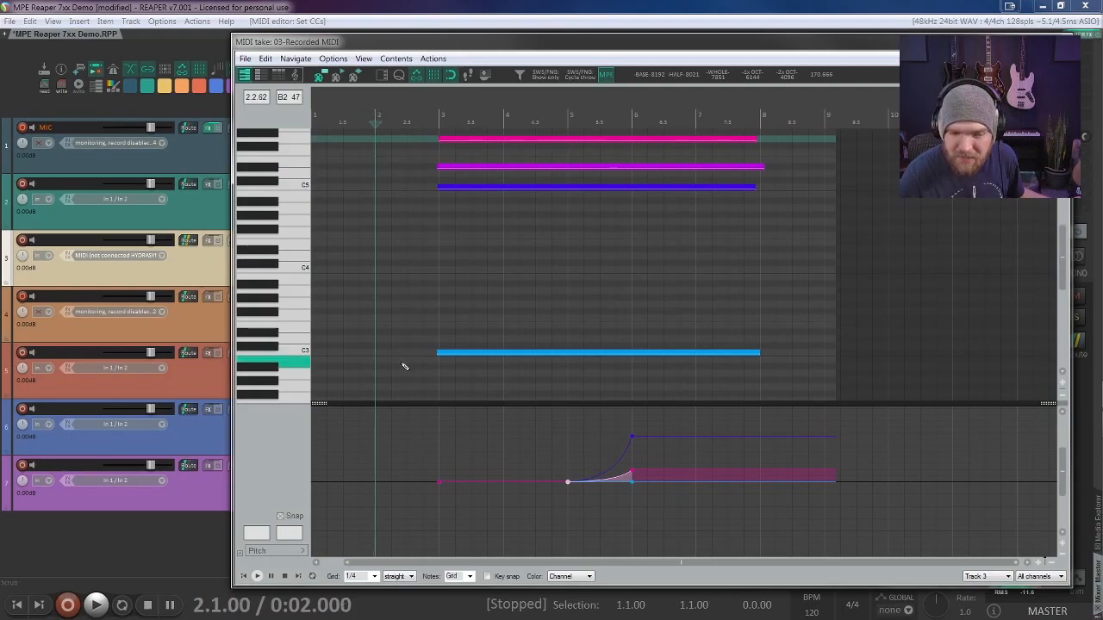
click(257, 577)
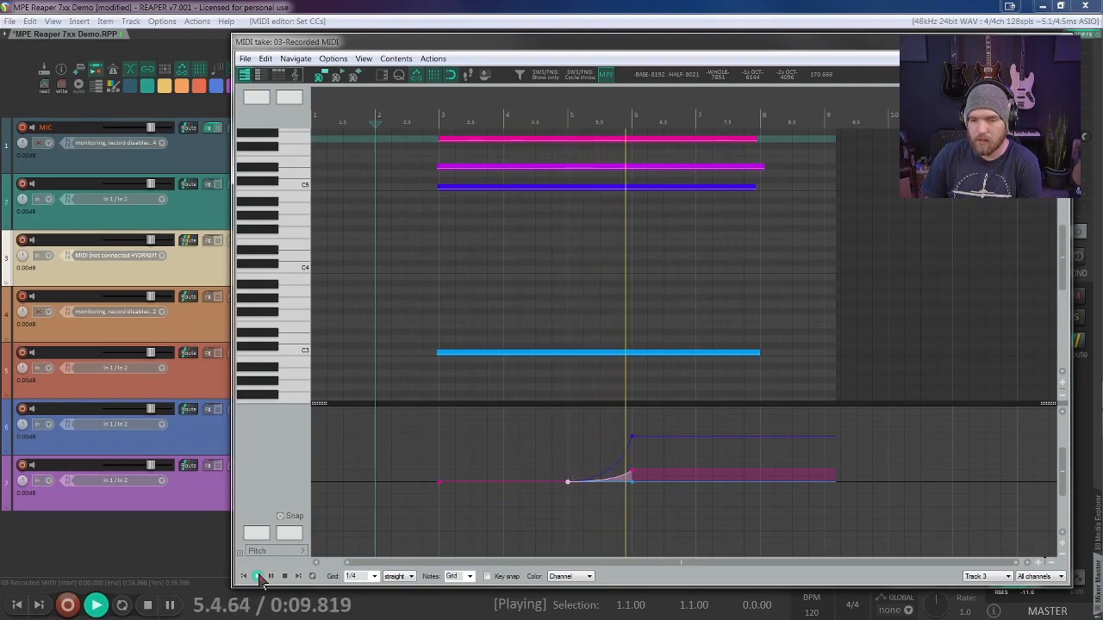
click(634, 471)
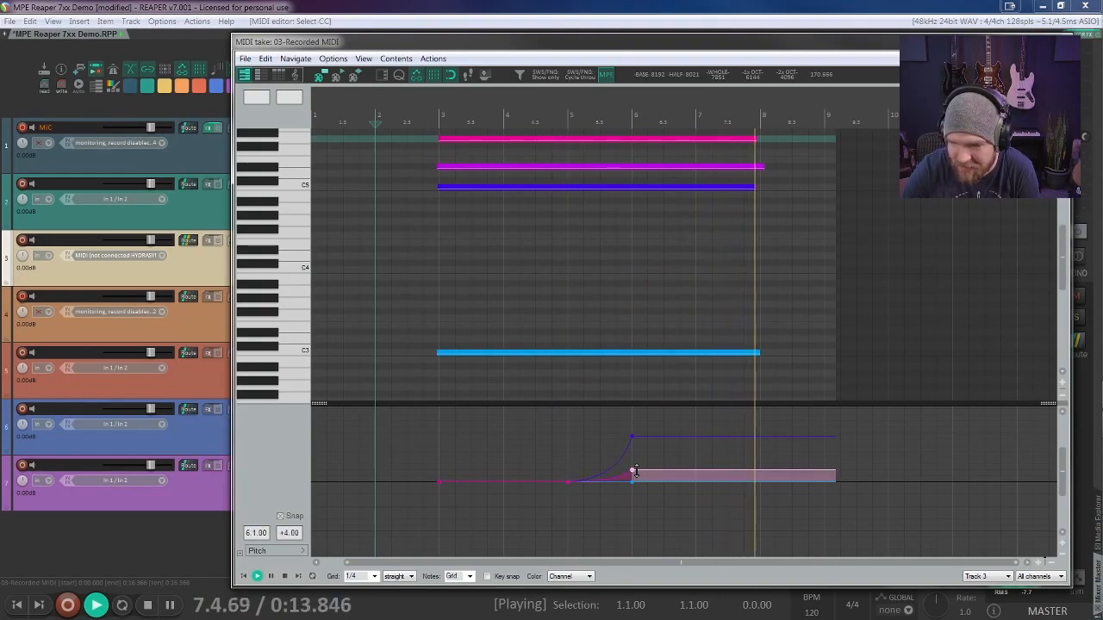
drag(635, 471, 634, 467)
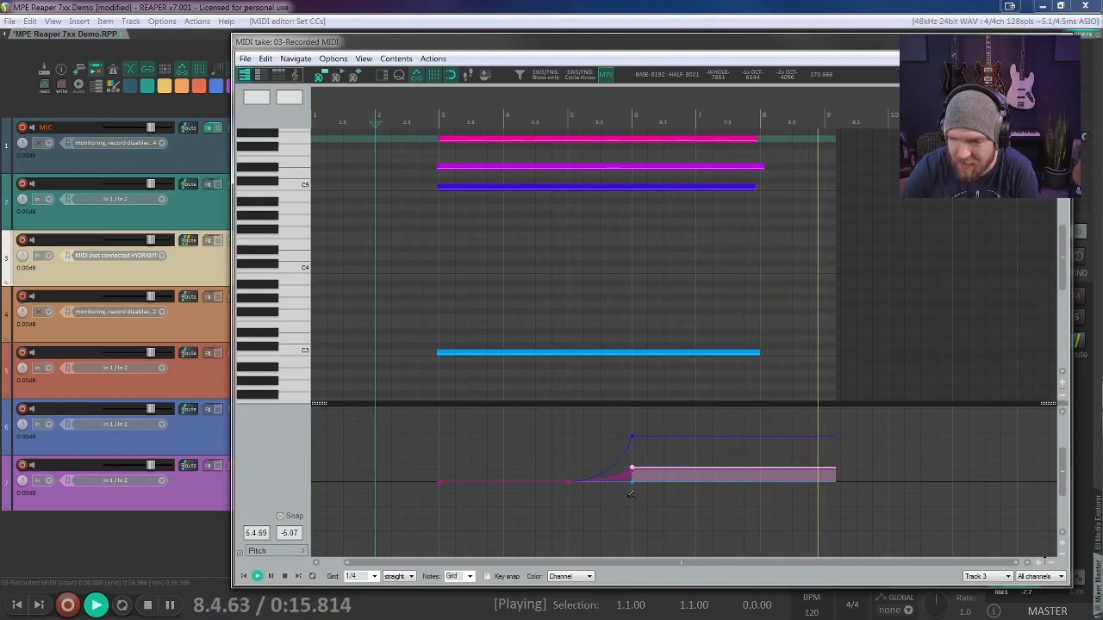
key(space)
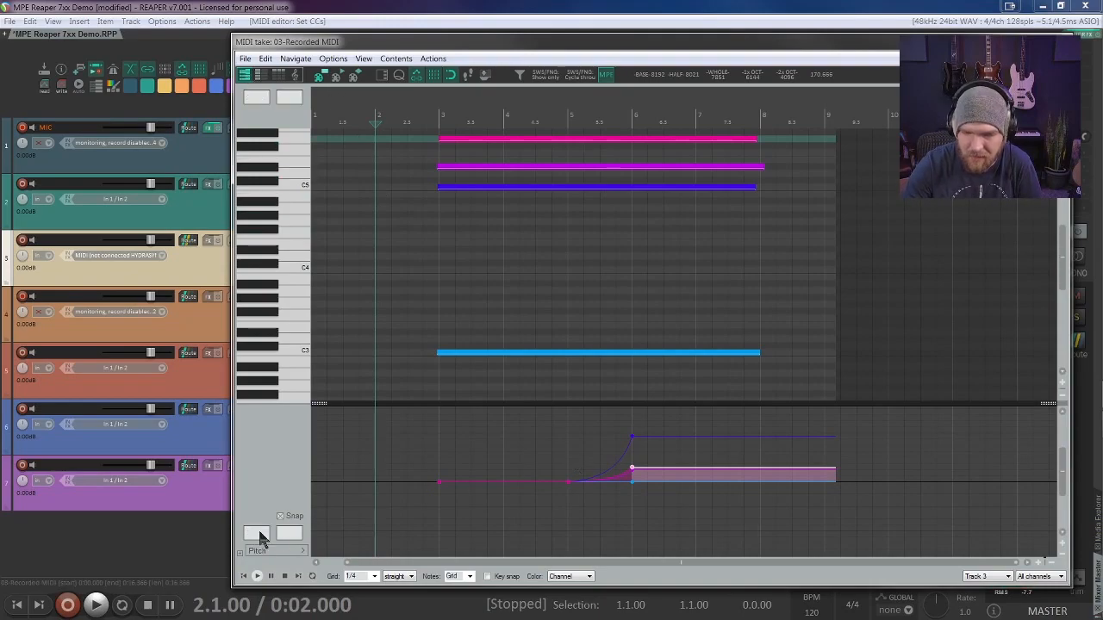
click(257, 578)
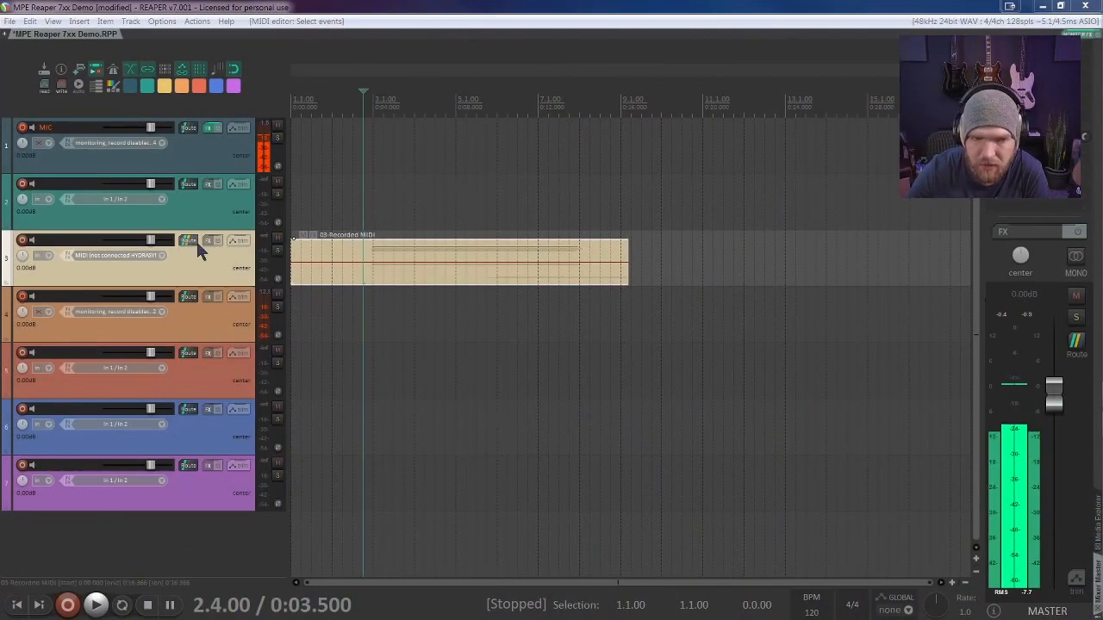
Step: Set track 3's MIDI hardware output to None
right_click(193, 248)
mouse_move(237, 264)
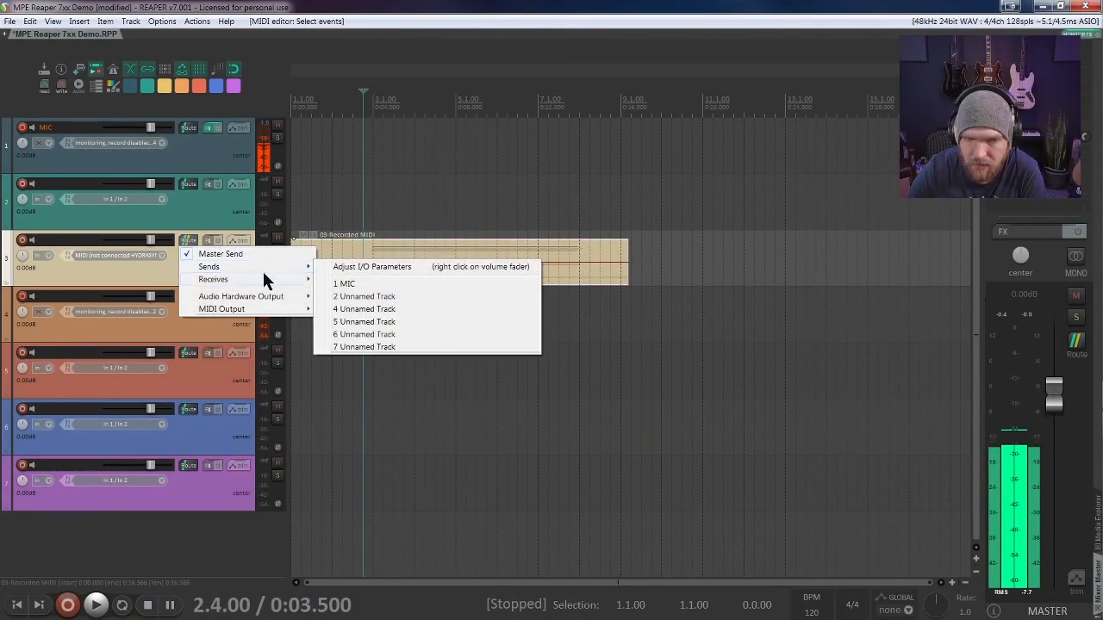
mouse_move(261, 307)
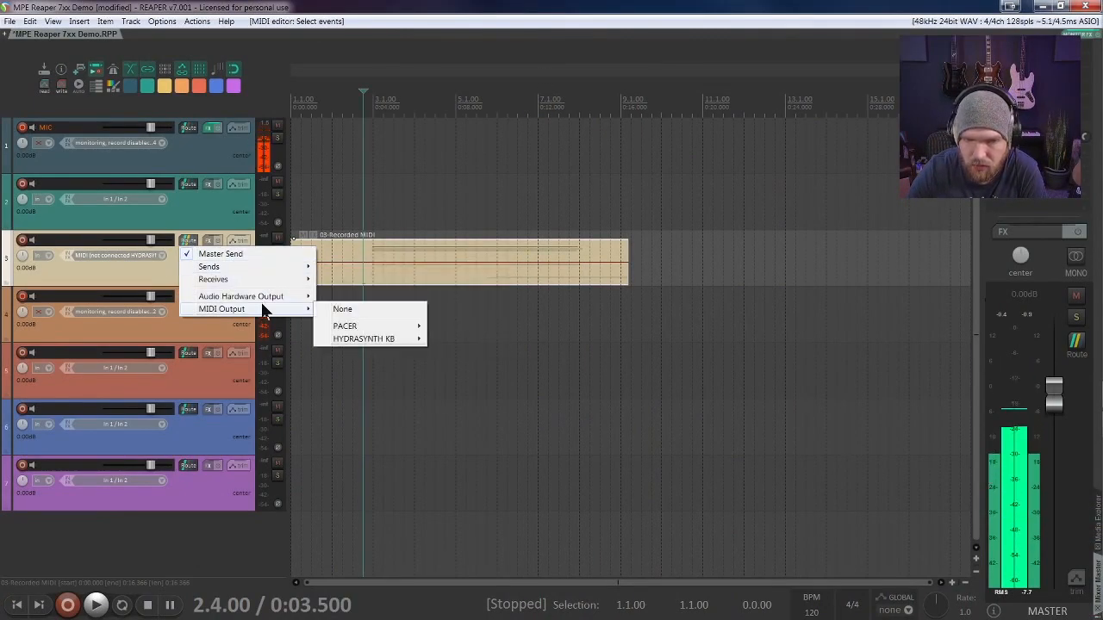
click(365, 311)
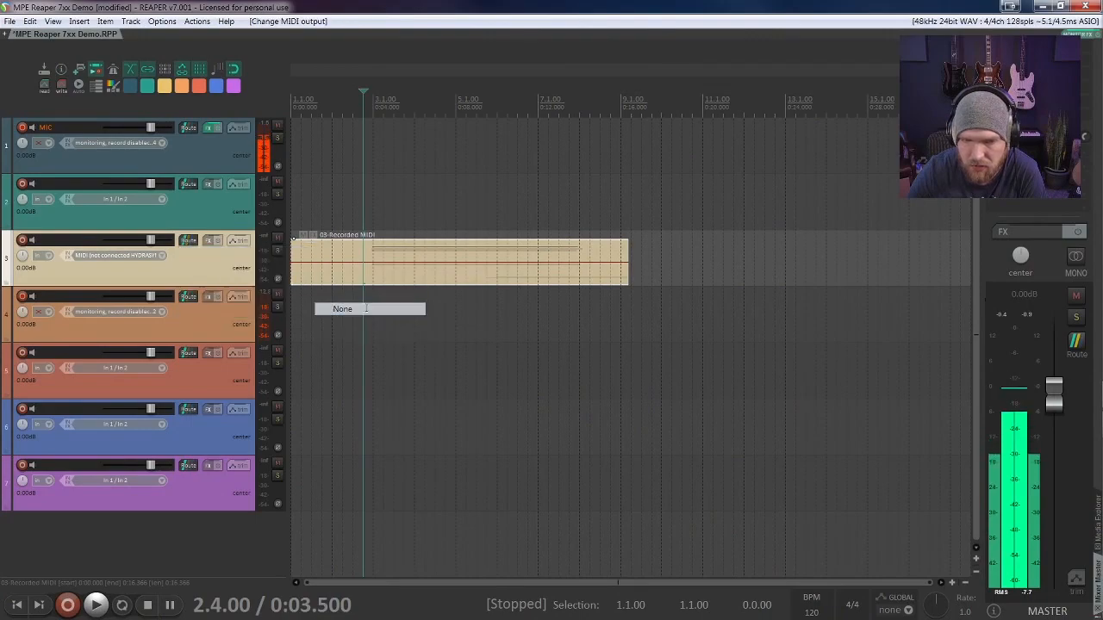
Step: Add the VST3i Vital synth from Vital Audio to track 3 and reposition its window
right_click(208, 245)
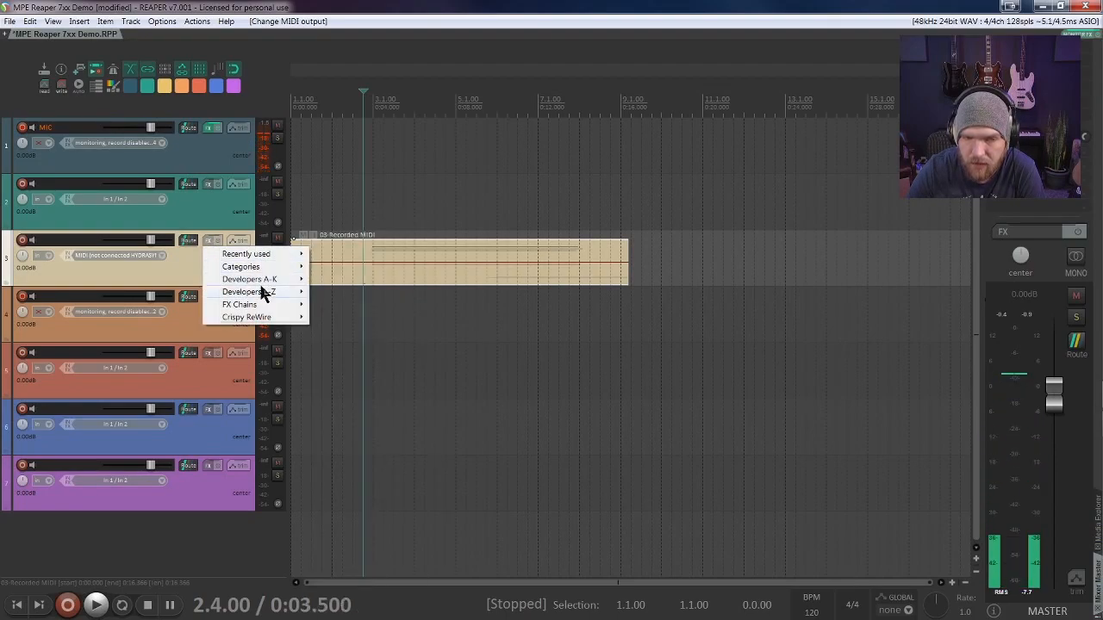
mouse_move(263, 293)
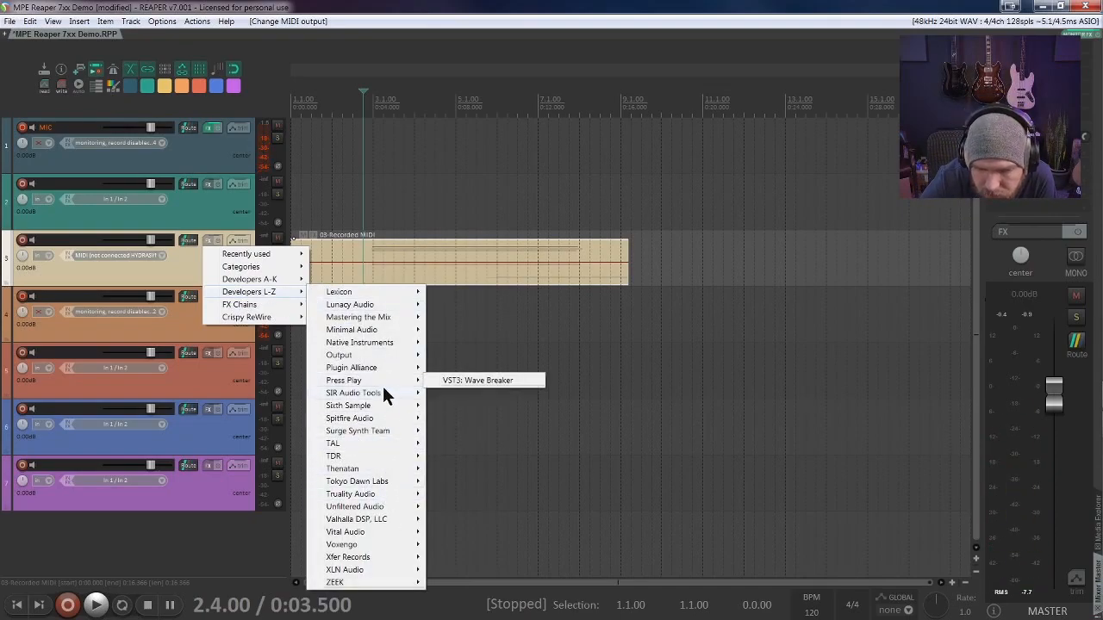
mouse_move(369, 567)
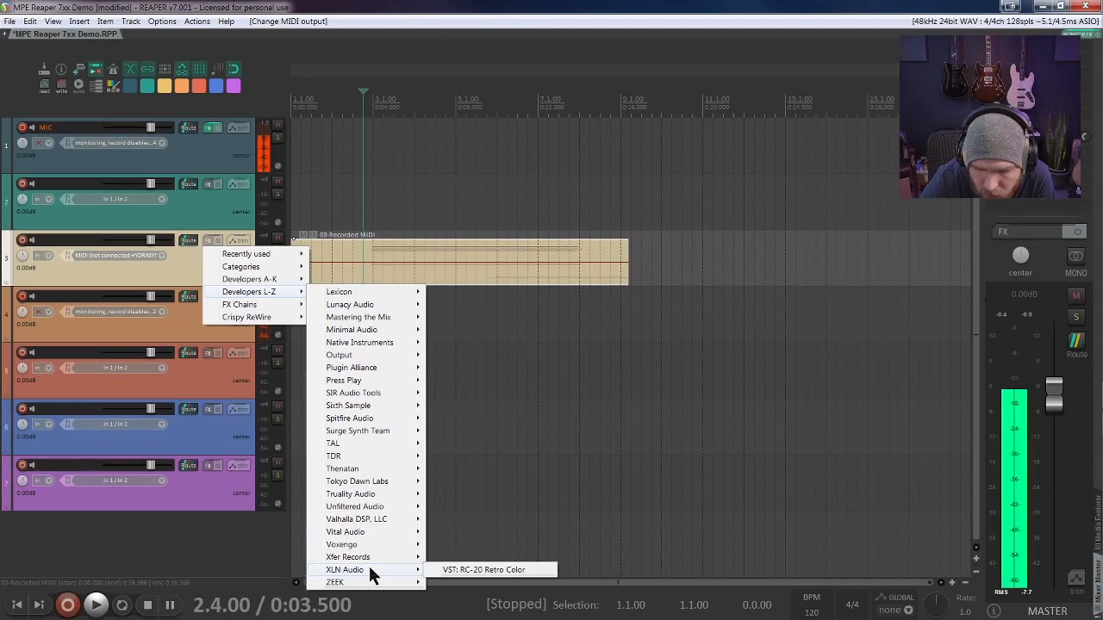
mouse_move(369, 531)
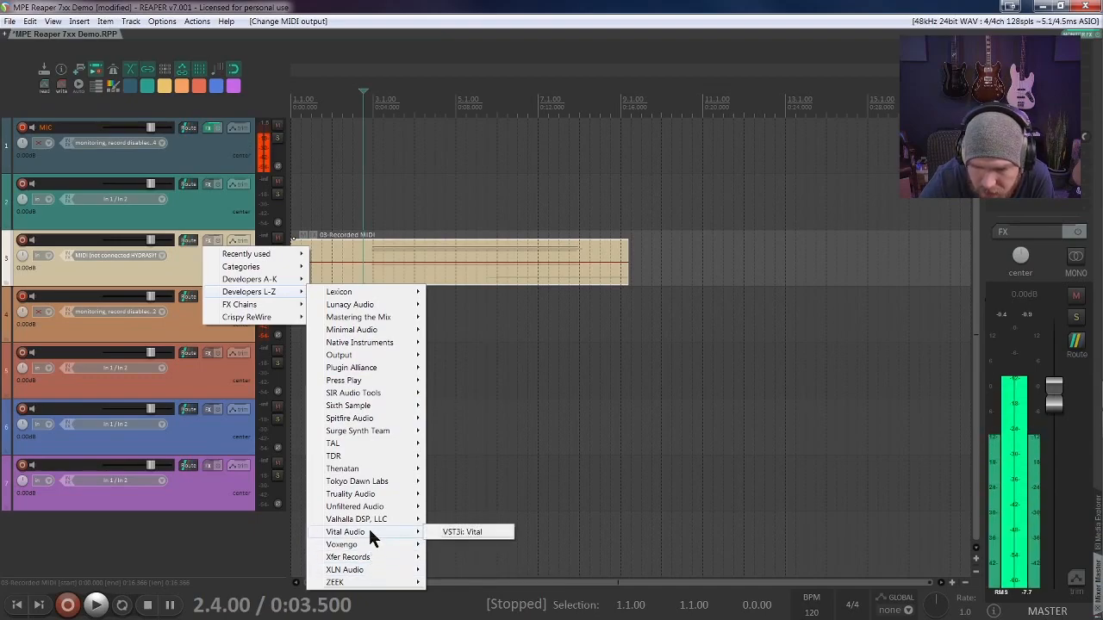
click(471, 532)
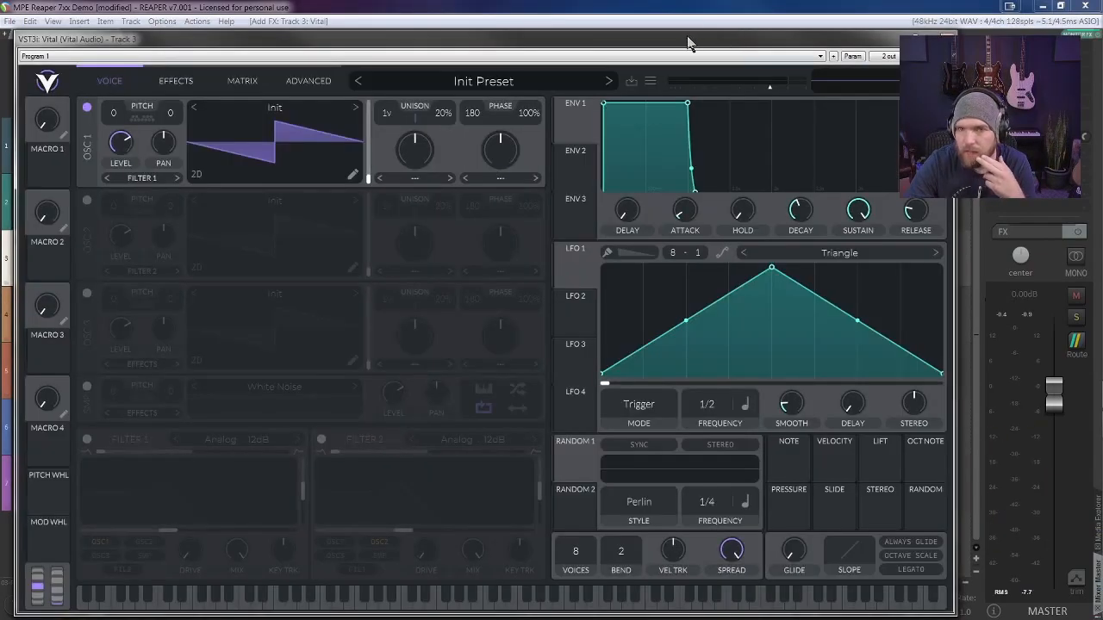
drag(687, 43, 767, 27)
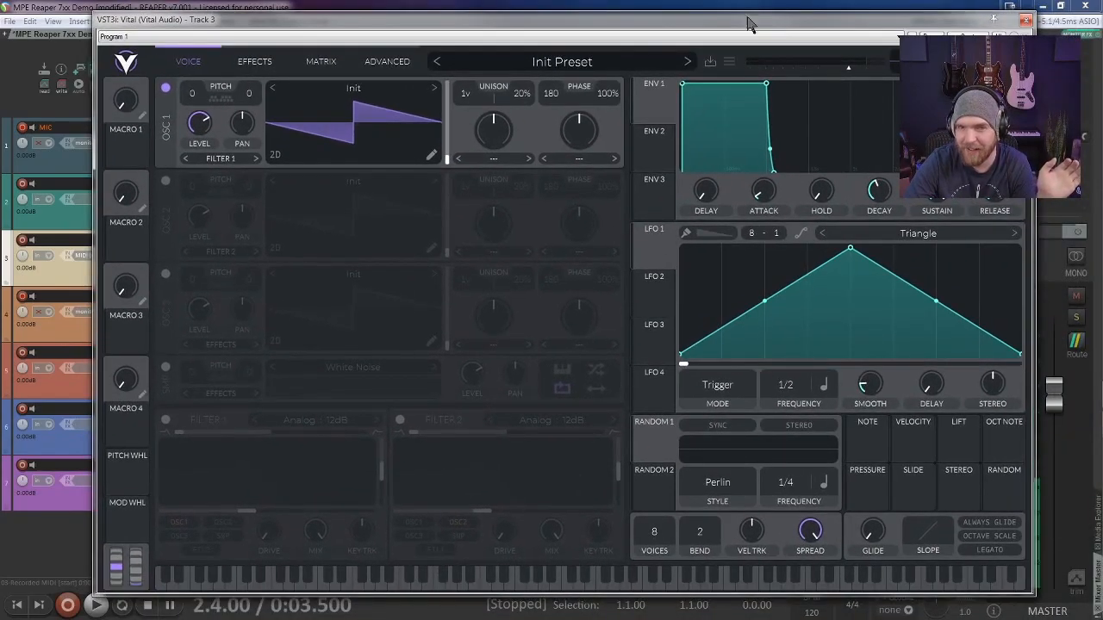
Step: Filter Vital's presets by the Pad style, load Analog Pad, and return to the synth view
click(562, 62)
scroll(583, 258, down, 5)
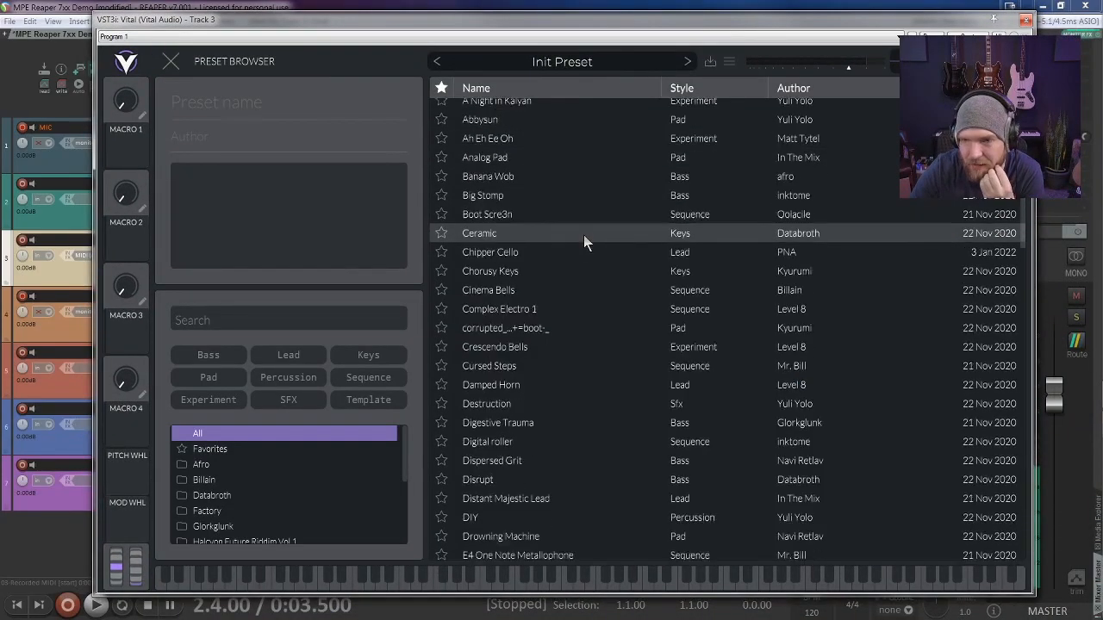
scroll(576, 297, down, 5)
scroll(574, 298, up, 5)
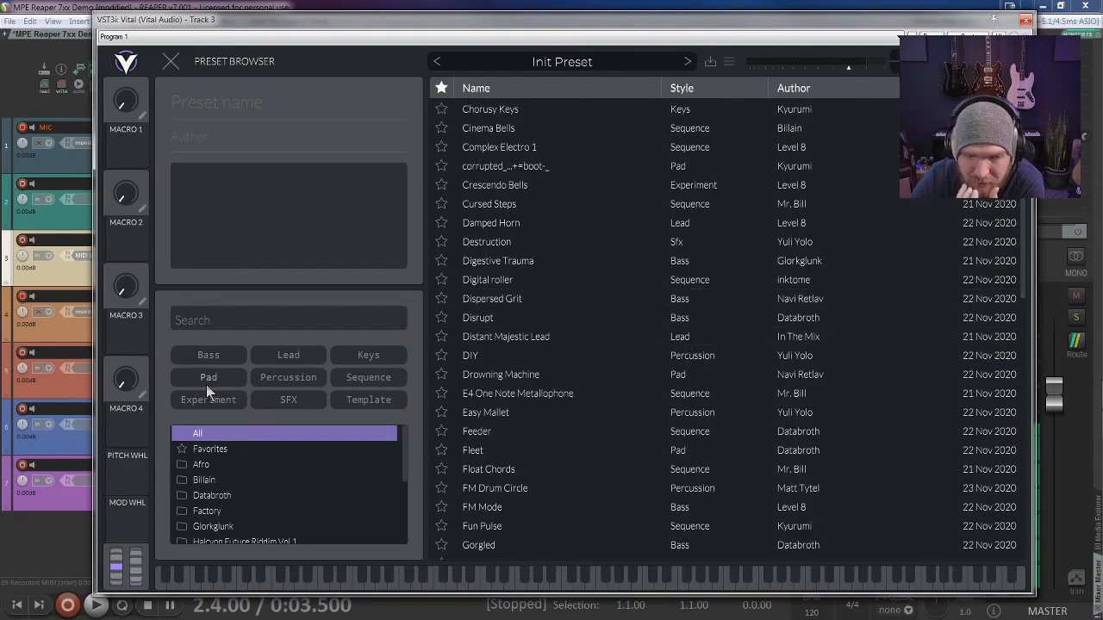
click(228, 377)
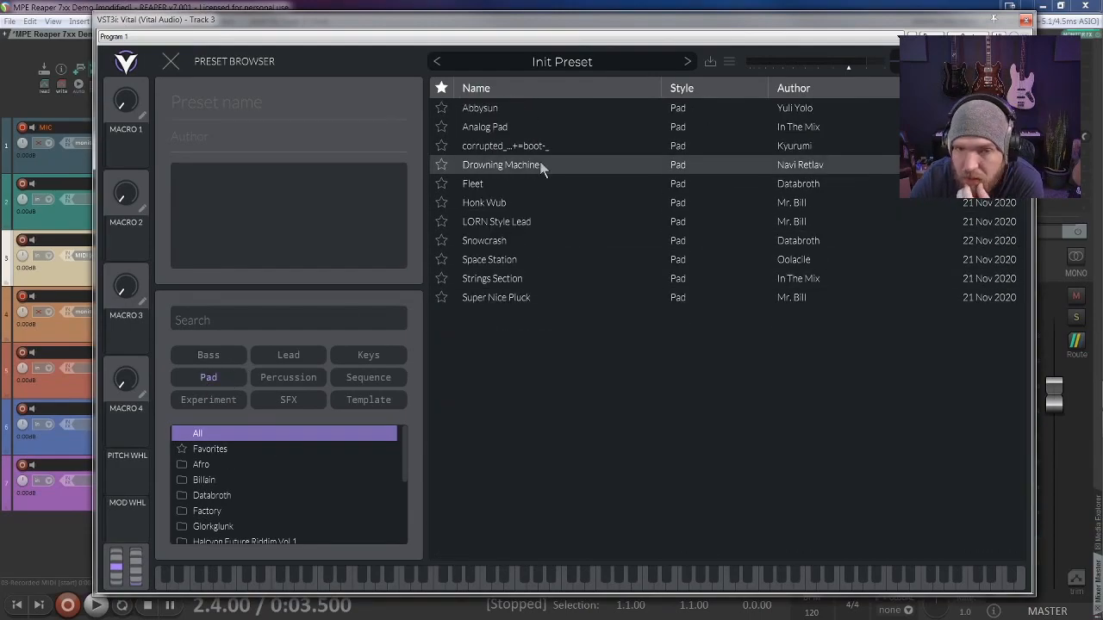
click(512, 127)
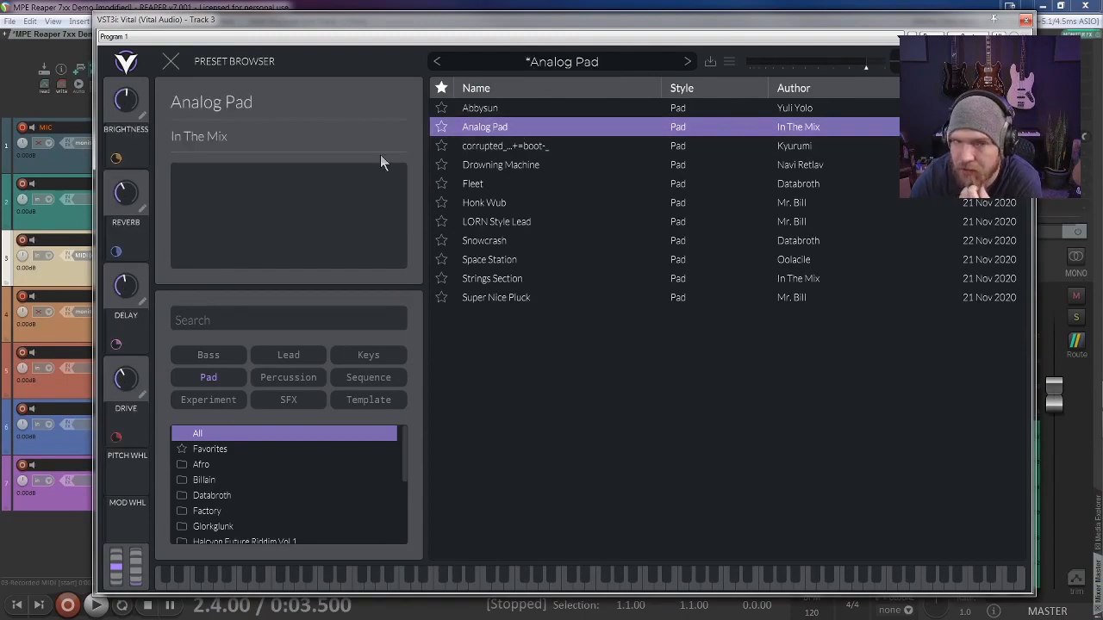
click(534, 62)
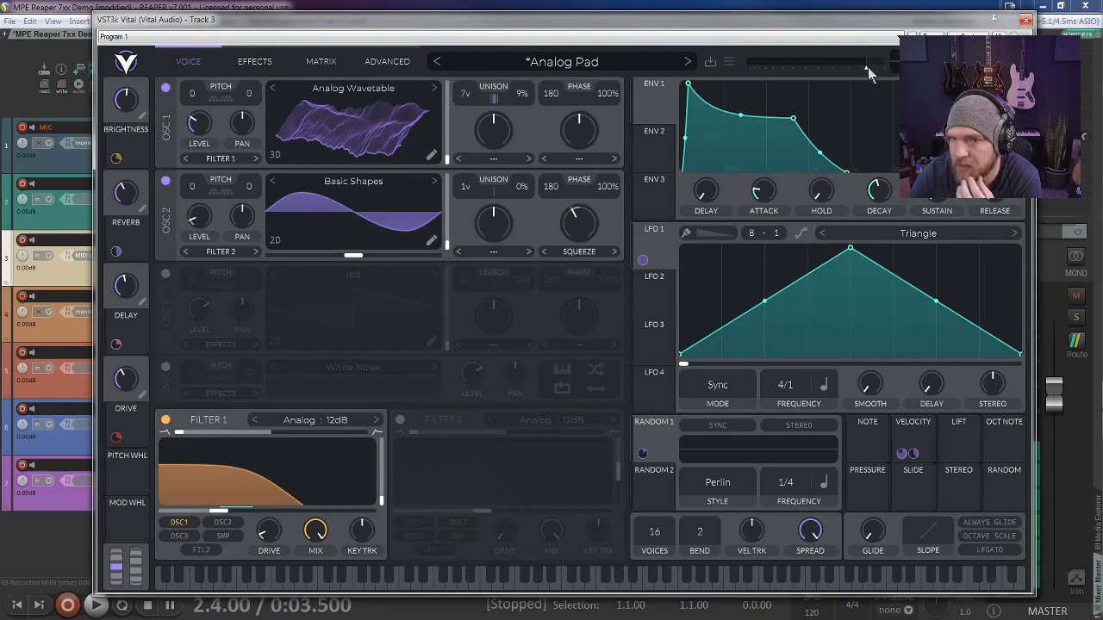
Step: Lower Vital's output volume and set its pitch bend range to 48, with the synth window moved out of the way
drag(867, 67, 856, 67)
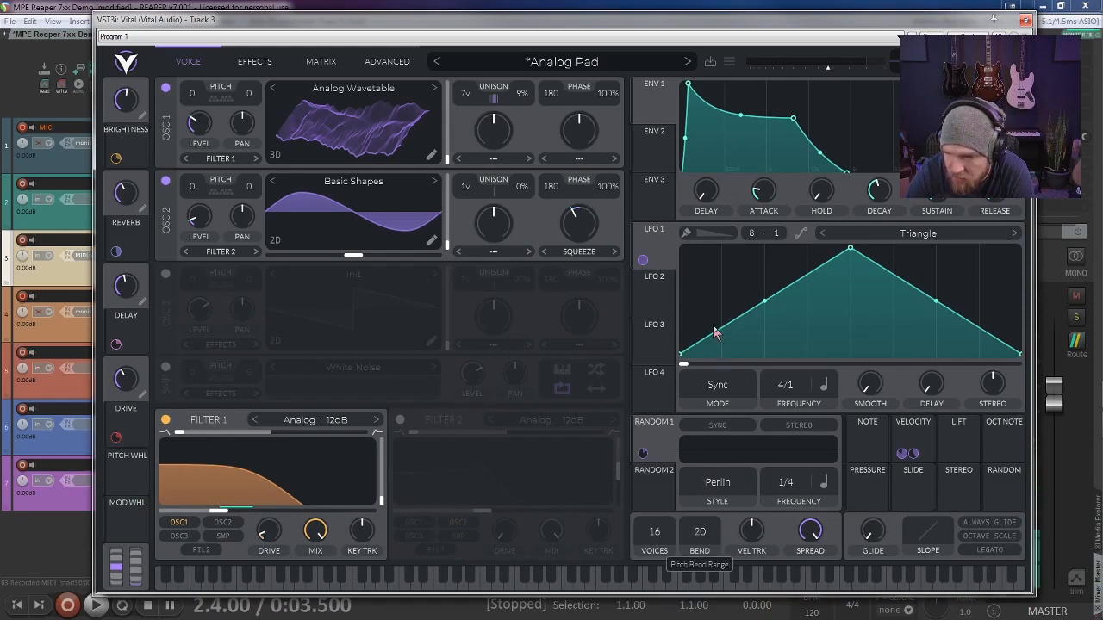
drag(718, 13, 717, 7)
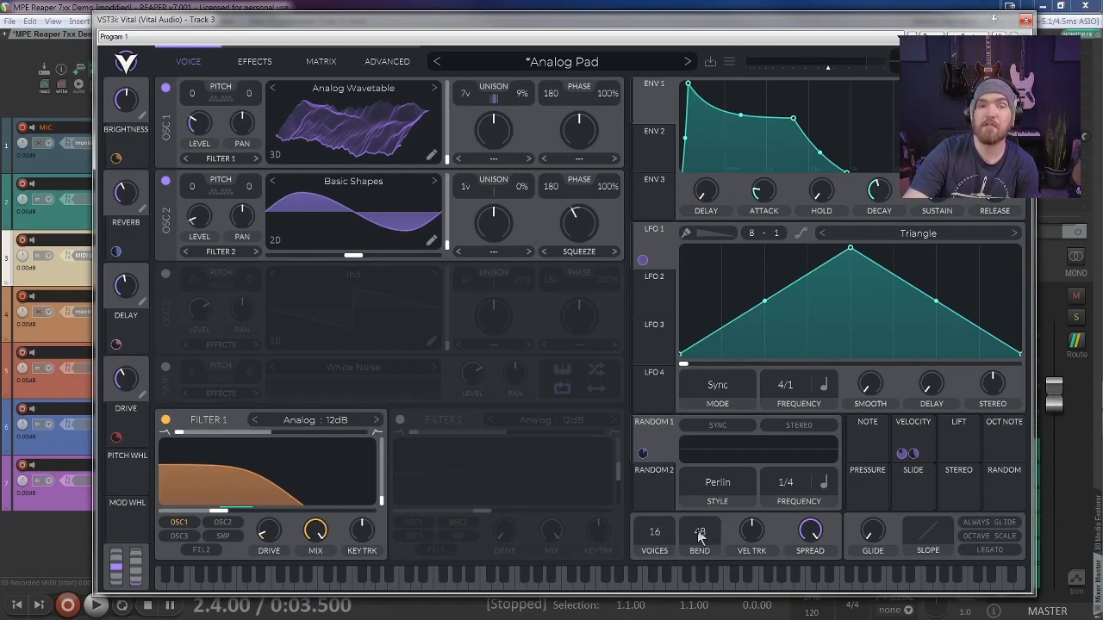
drag(741, 22, 954, 77)
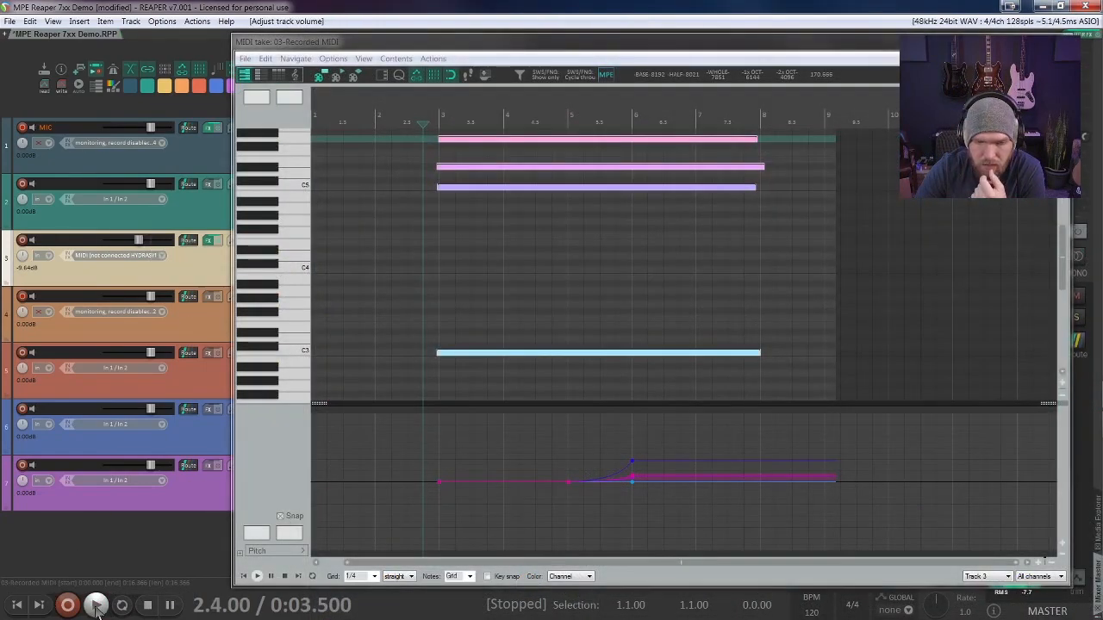
Step: Play the chord through Vital from just before measure 3 and raise track 3's volume to -4.42 dB during playback
click(97, 606)
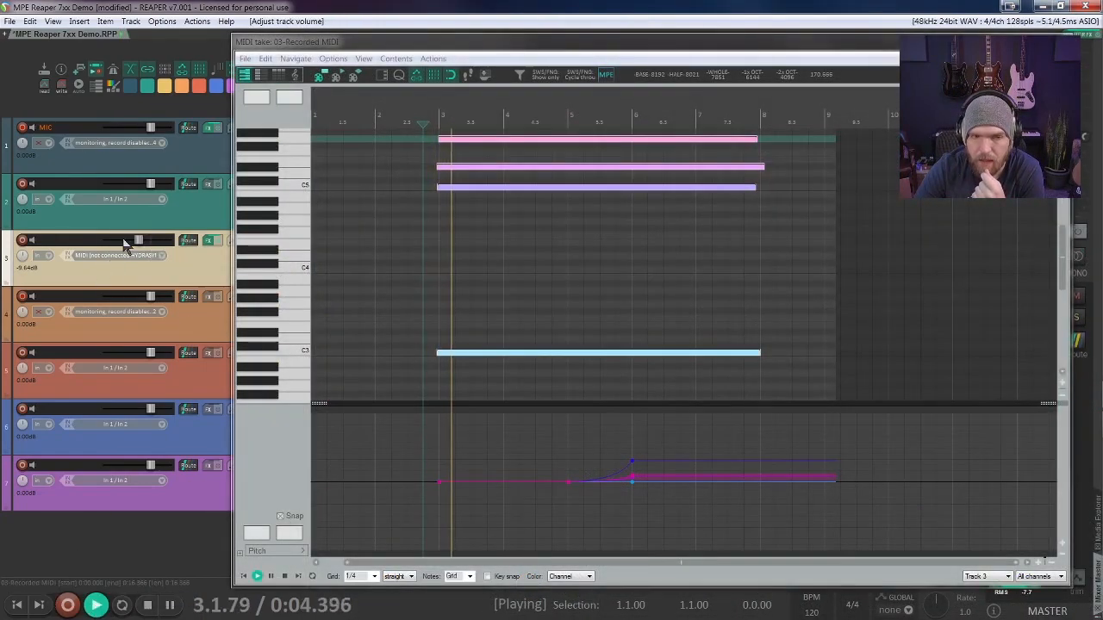
drag(136, 241, 139, 251)
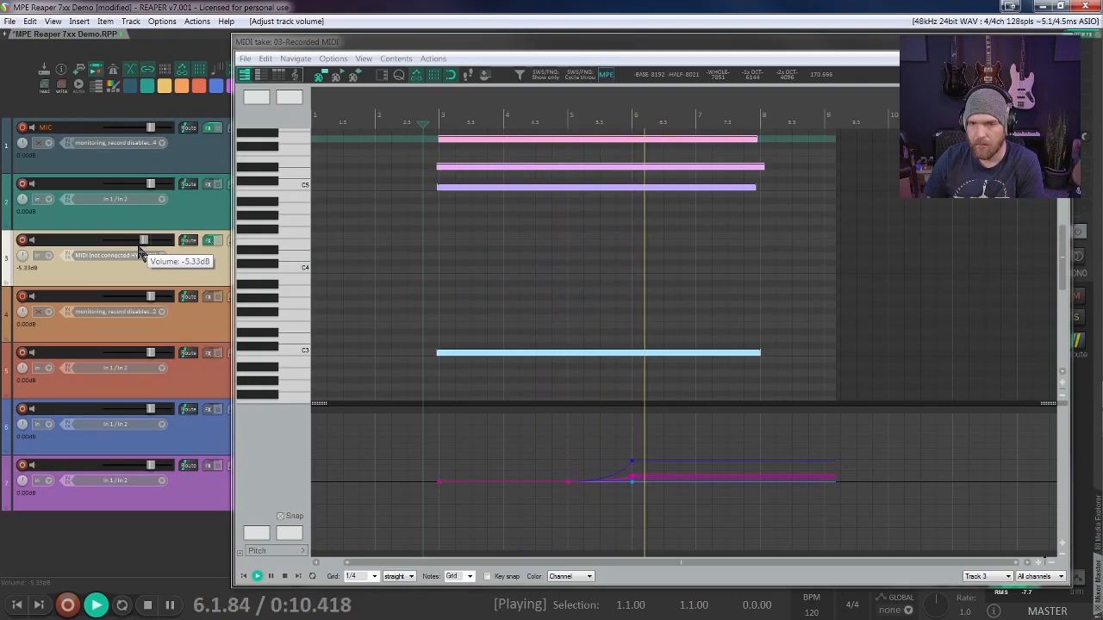
drag(138, 250, 152, 250)
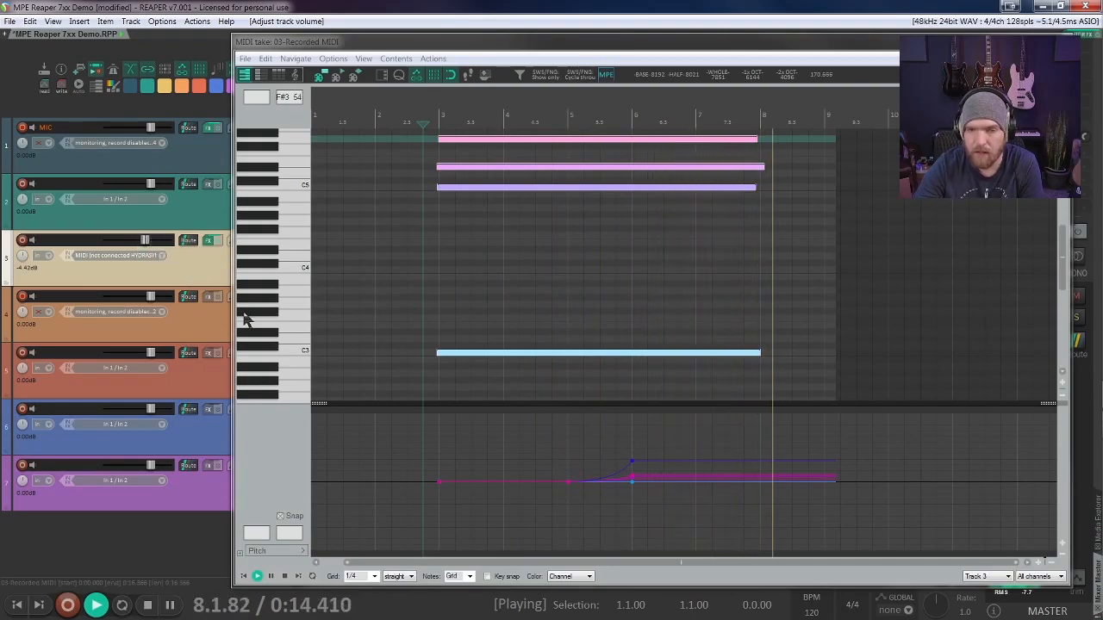